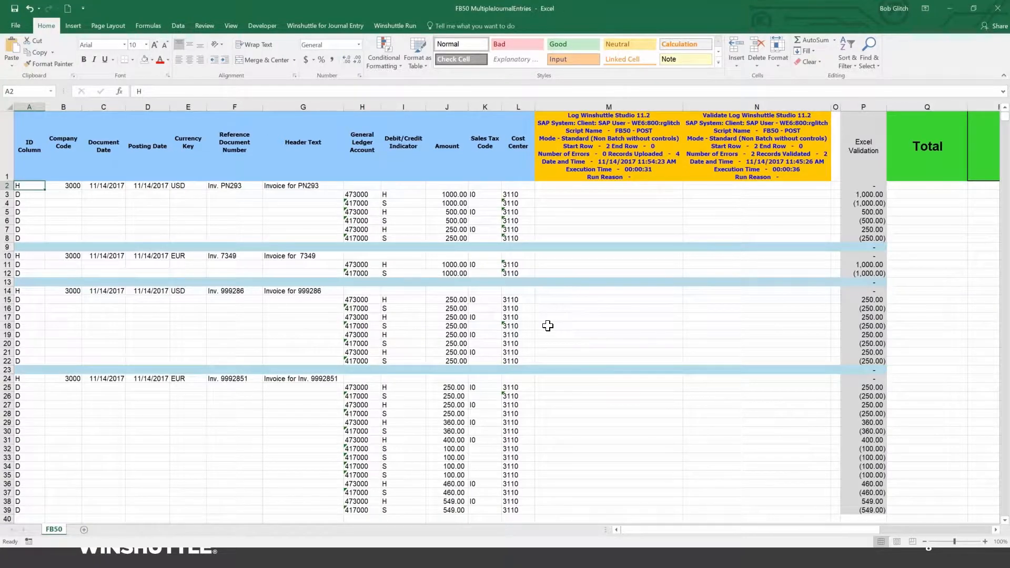
Validate all the journal entries on the FB50 sheet with the FB50 - POST script.
{"action": "left_click", "coordinate": [395, 26]}
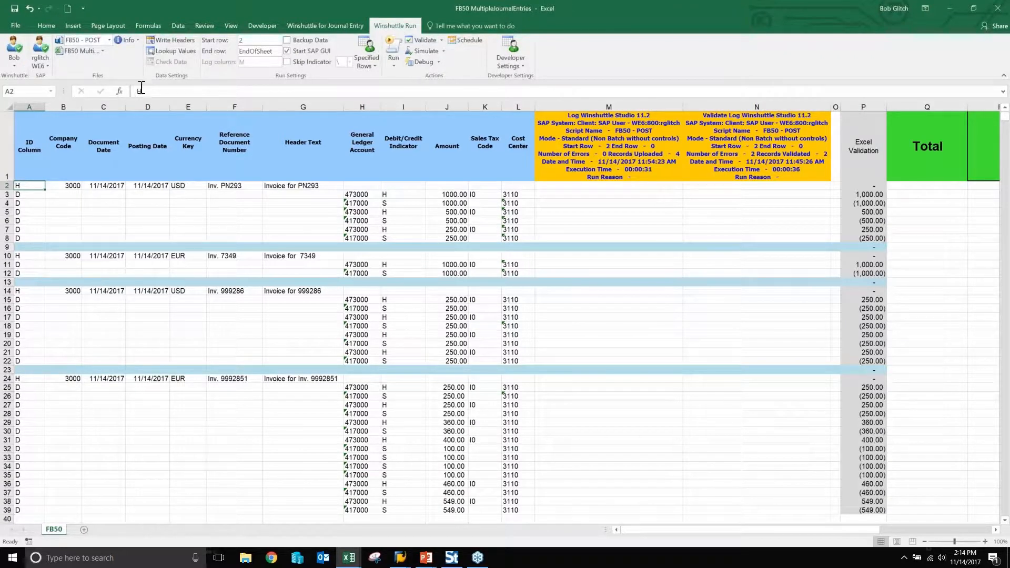
{"action": "left_click", "coordinate": [420, 39]}
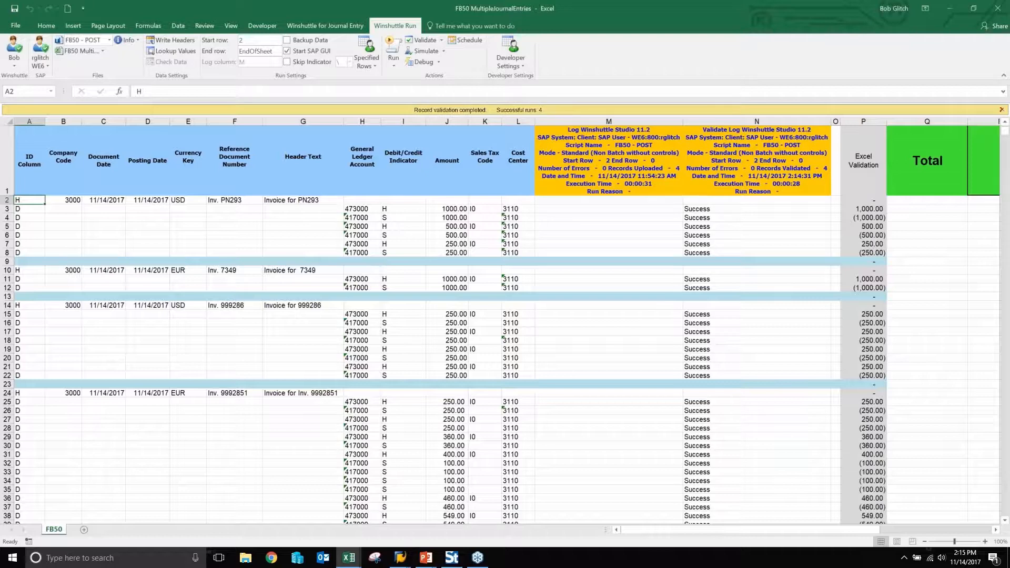
Set the cost centers in L11 and L26 to 311 and validate the journal entries again.
{"action": "left_click", "coordinate": [520, 280]}
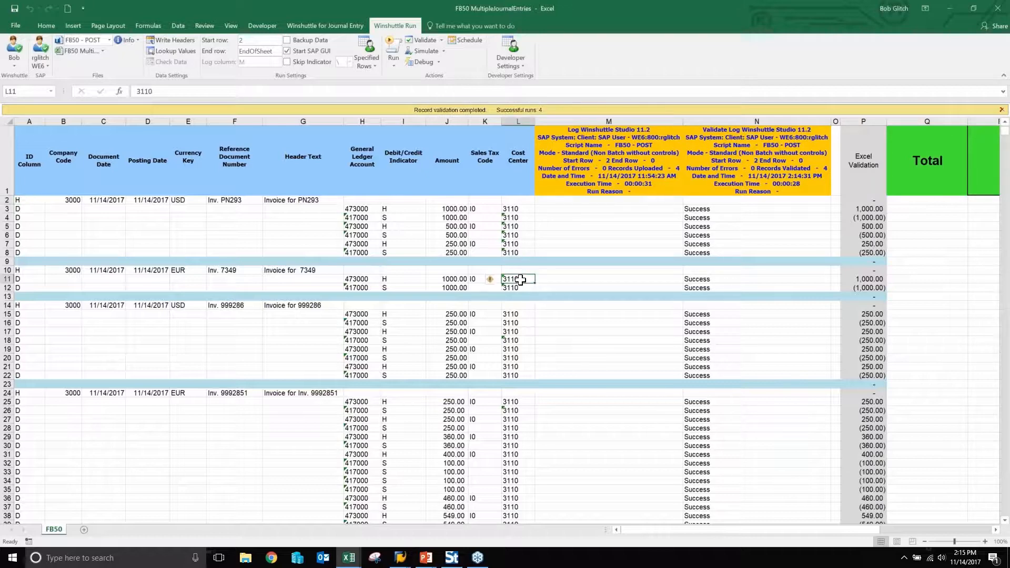
{"action": "left_click", "coordinate": [161, 93]}
{"action": "key", "text": "BackSpace"}
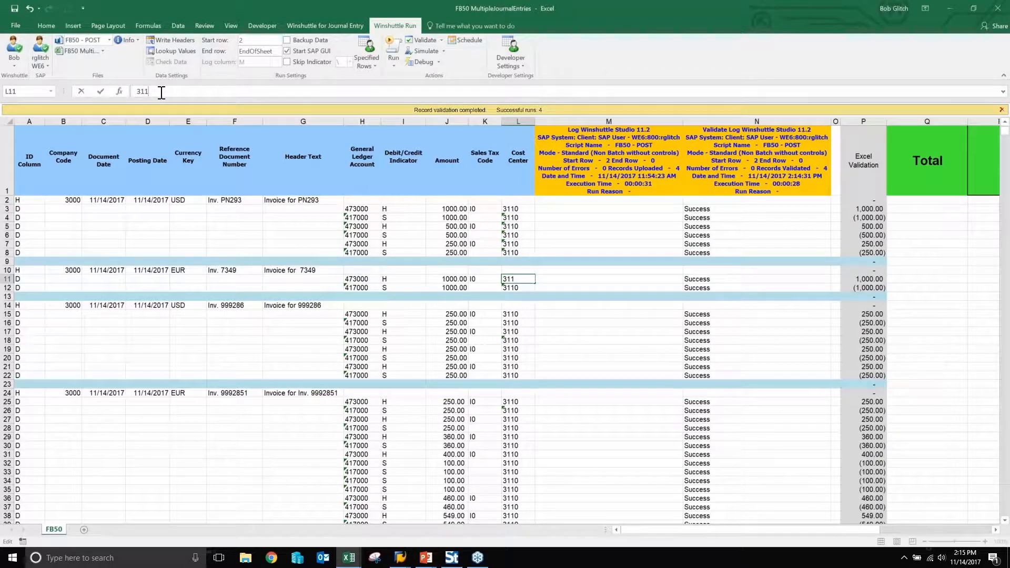
{"action": "key", "text": "Return"}
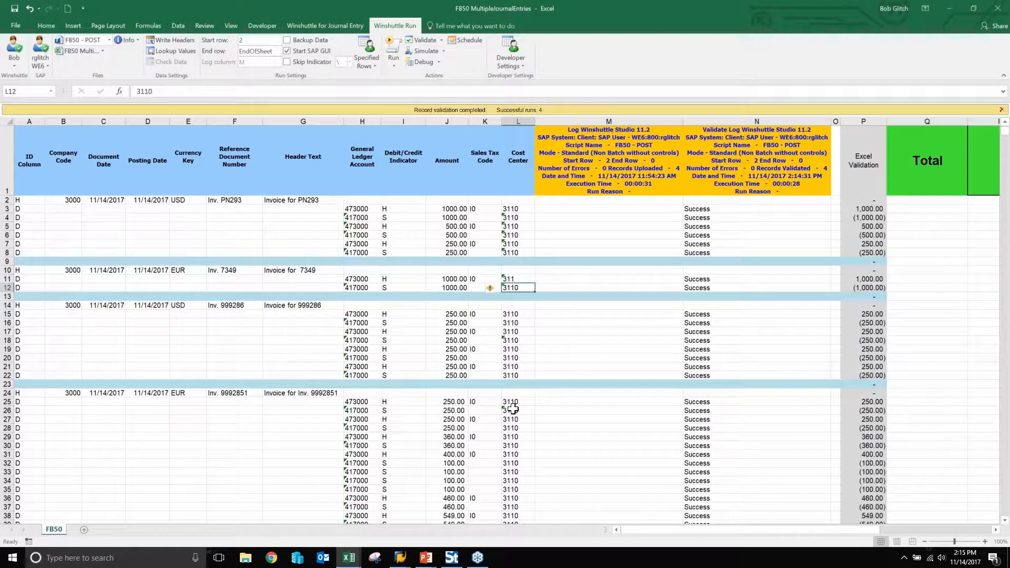
{"action": "left_click", "coordinate": [513, 409]}
{"action": "left_click", "coordinate": [169, 91]}
{"action": "key", "text": "BackSpace"}
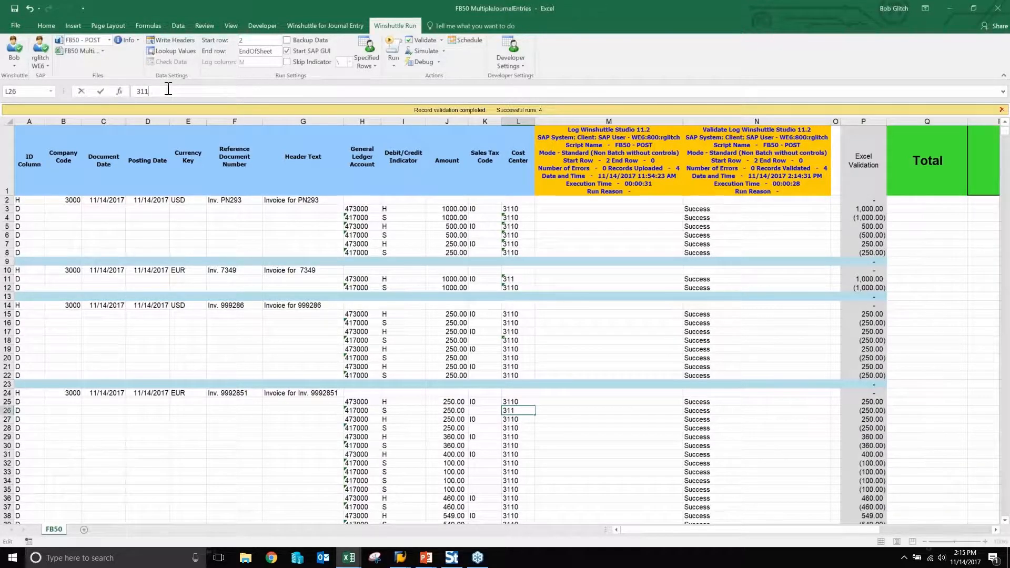
{"action": "key", "text": "Return"}
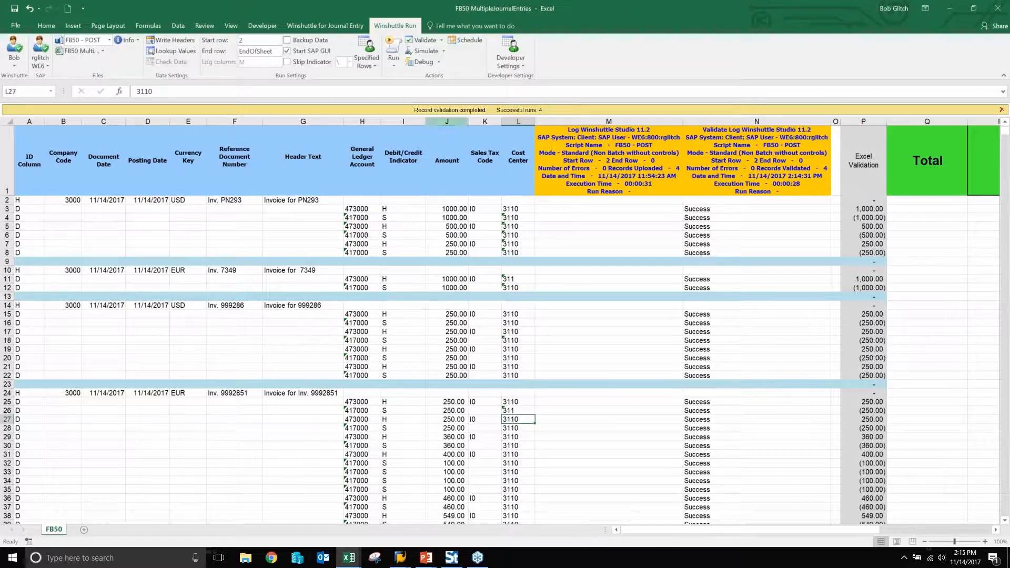
{"action": "left_click", "coordinate": [428, 37]}
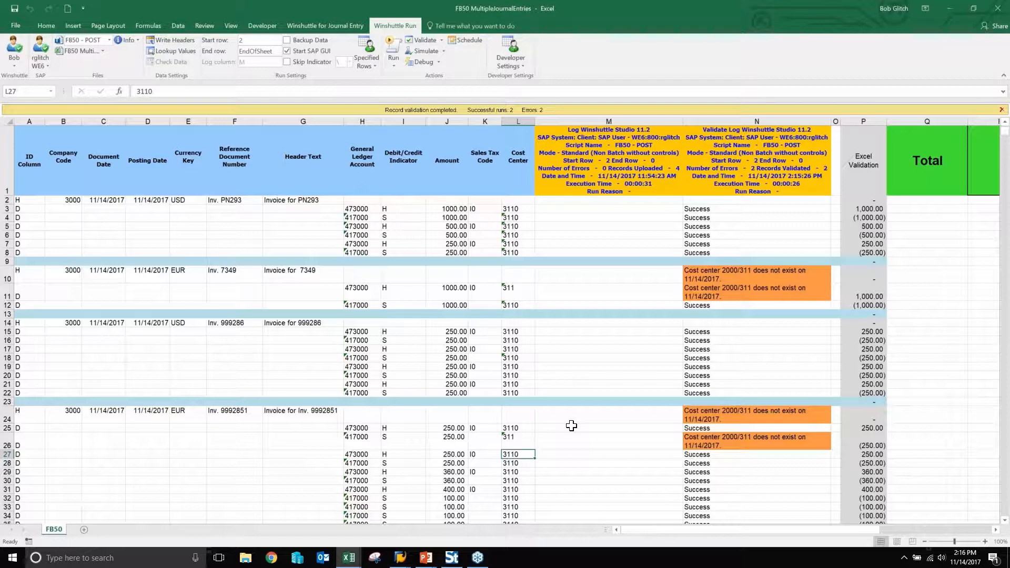
Look up SAP cost centers for cell L26, choose 3110, and overwrite the existing data with it.
{"action": "left_click", "coordinate": [526, 442]}
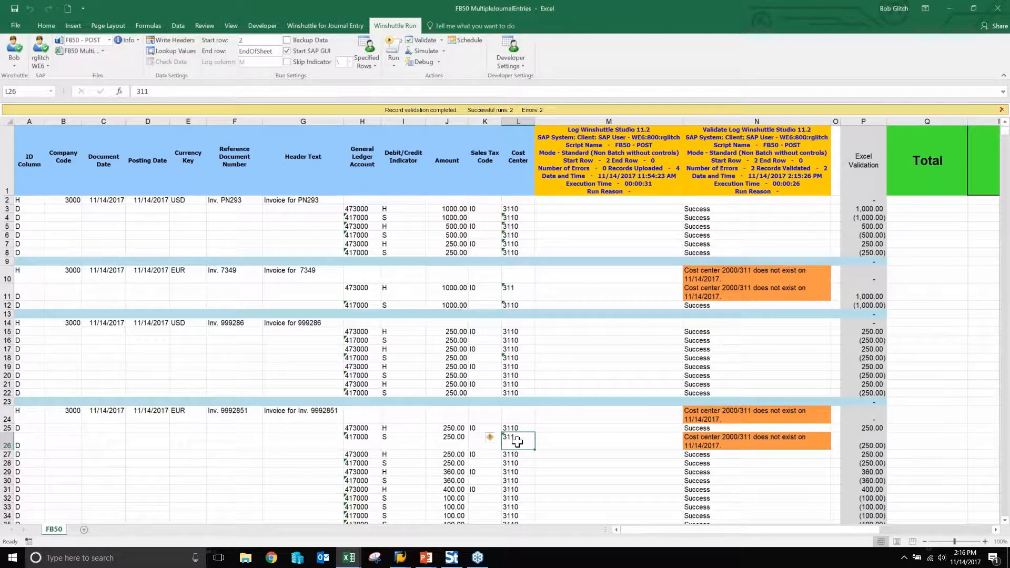
{"action": "left_click", "coordinate": [182, 52]}
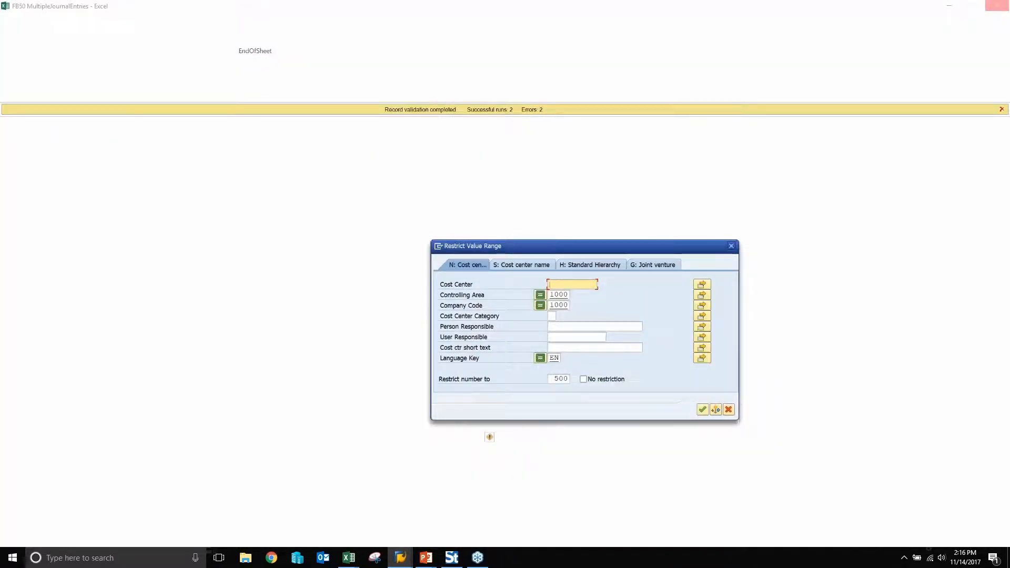
{"action": "left_click", "coordinate": [703, 409]}
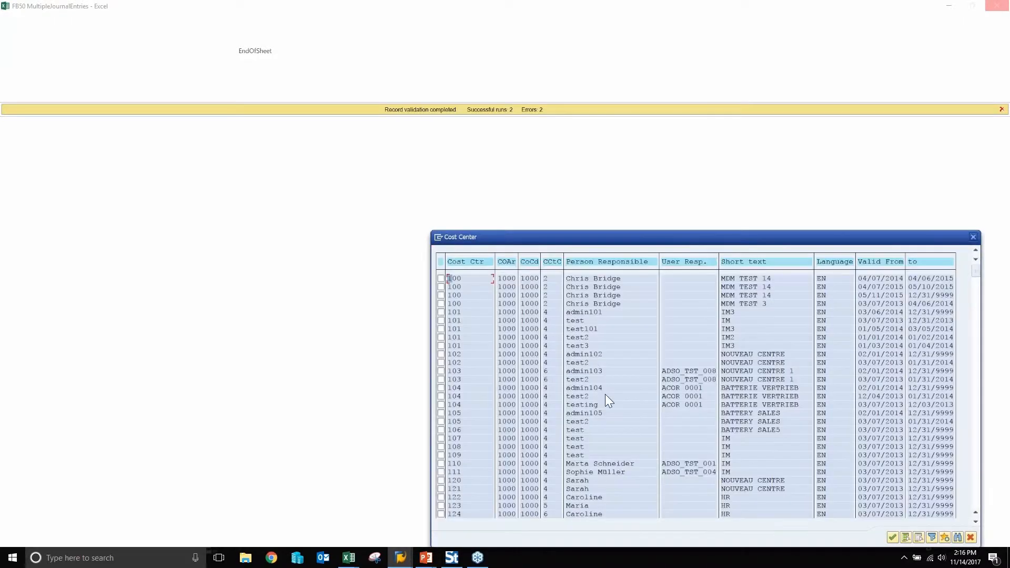
{"action": "left_click", "coordinate": [976, 473]}
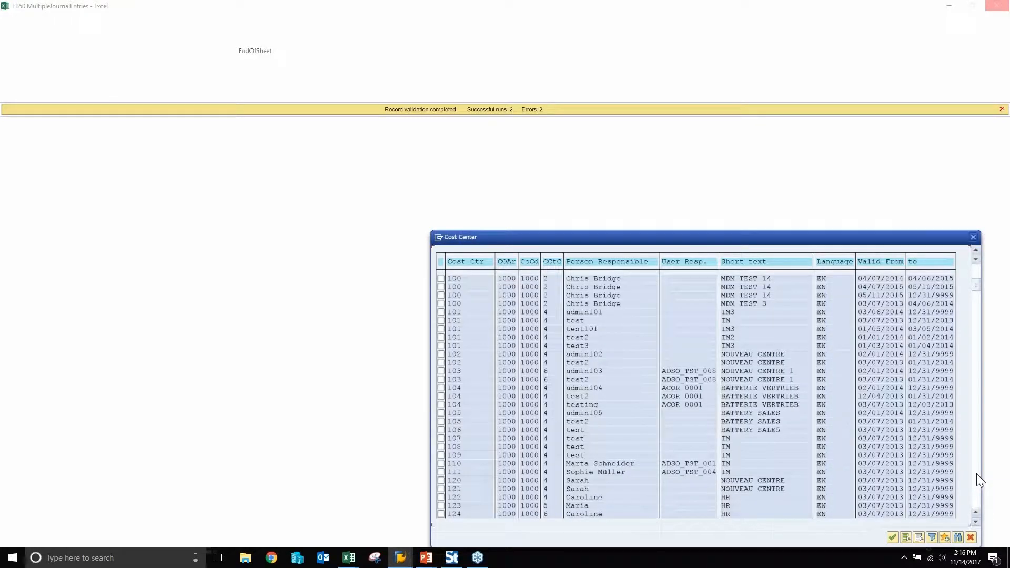
{"action": "left_click", "coordinate": [977, 475]}
{"action": "left_click", "coordinate": [977, 474]}
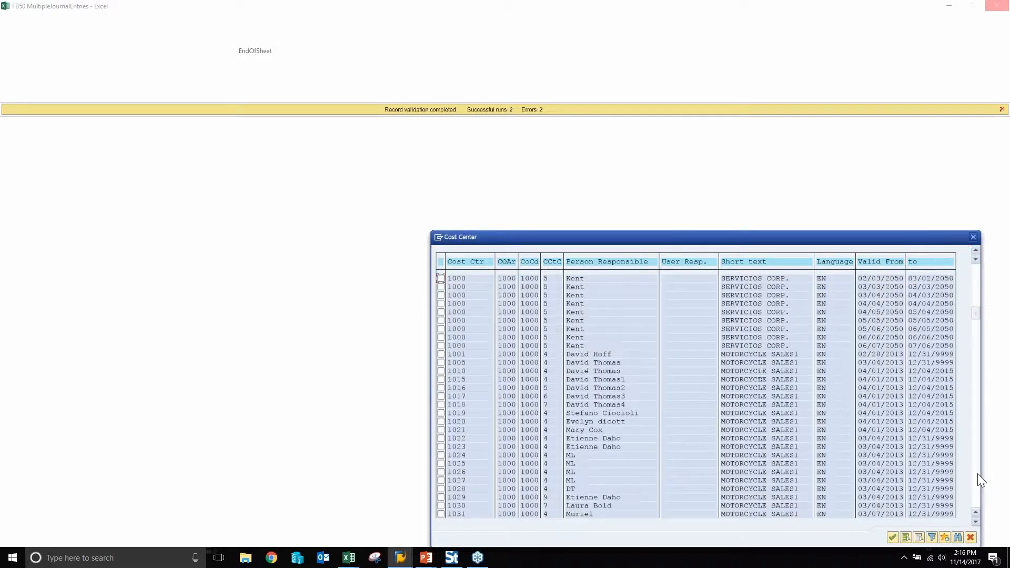
{"action": "left_click", "coordinate": [977, 475]}
{"action": "left_click", "coordinate": [977, 474]}
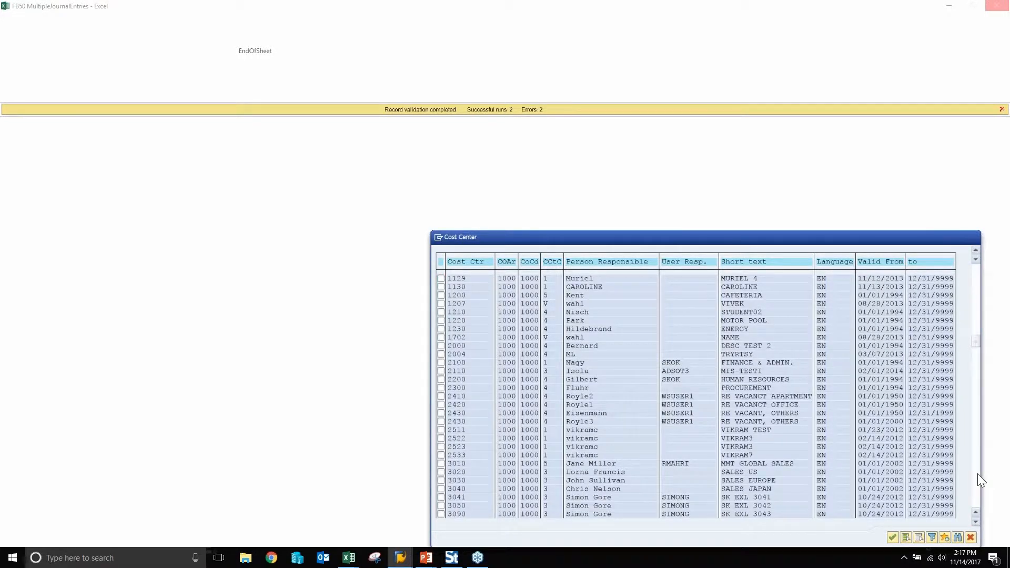
{"action": "left_click", "coordinate": [975, 474]}
{"action": "left_click", "coordinate": [441, 378]}
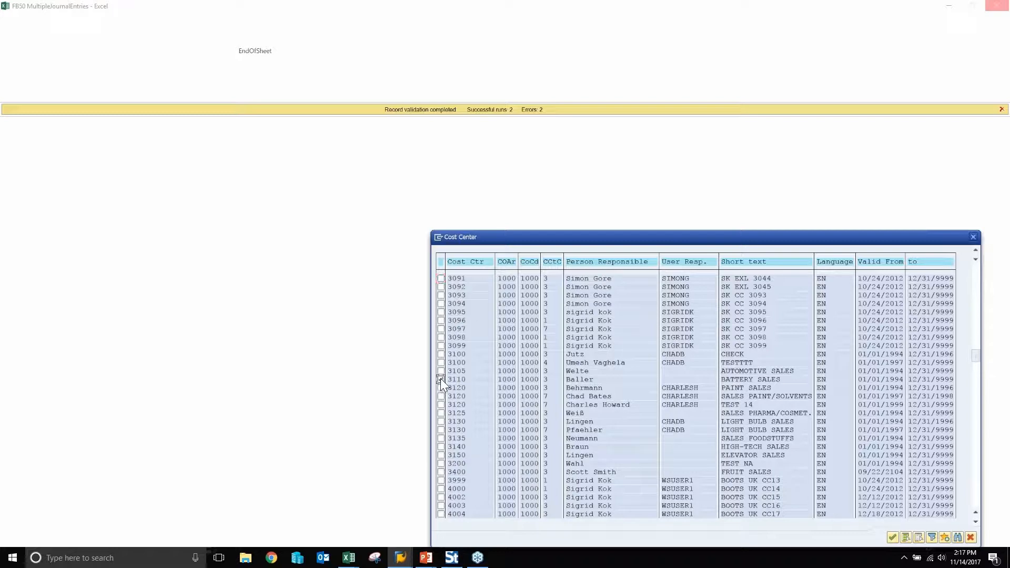
{"action": "left_click", "coordinate": [891, 536]}
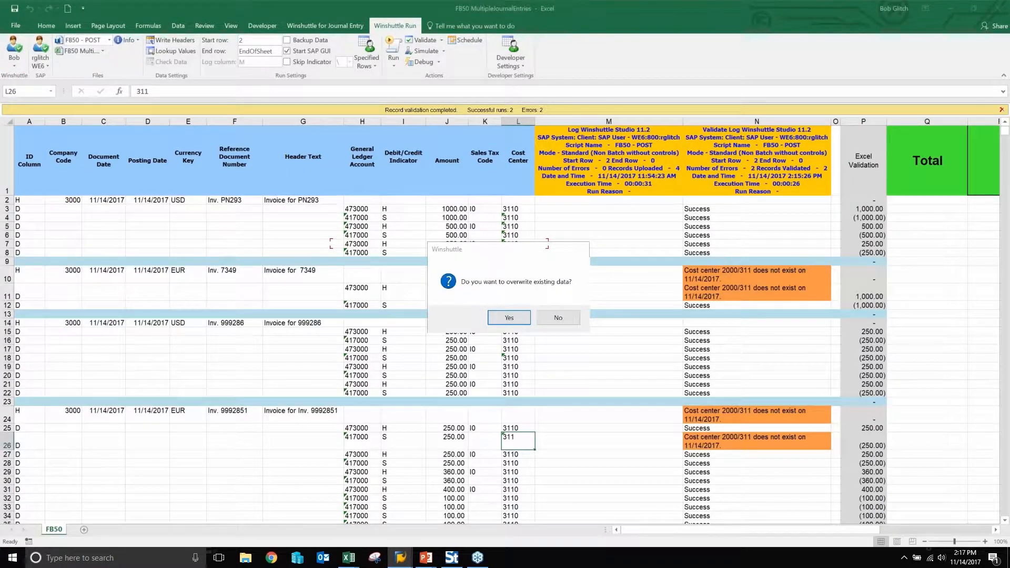
{"action": "left_click", "coordinate": [513, 320]}
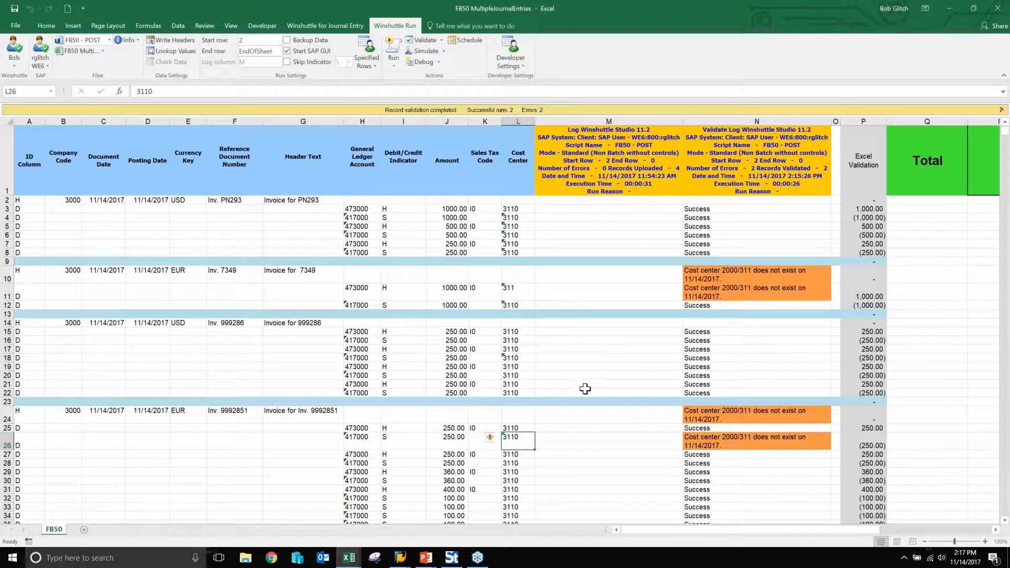
Run the FB50 - POST script on the whole sheet and check the run log for row 11.
{"action": "left_click", "coordinate": [396, 43]}
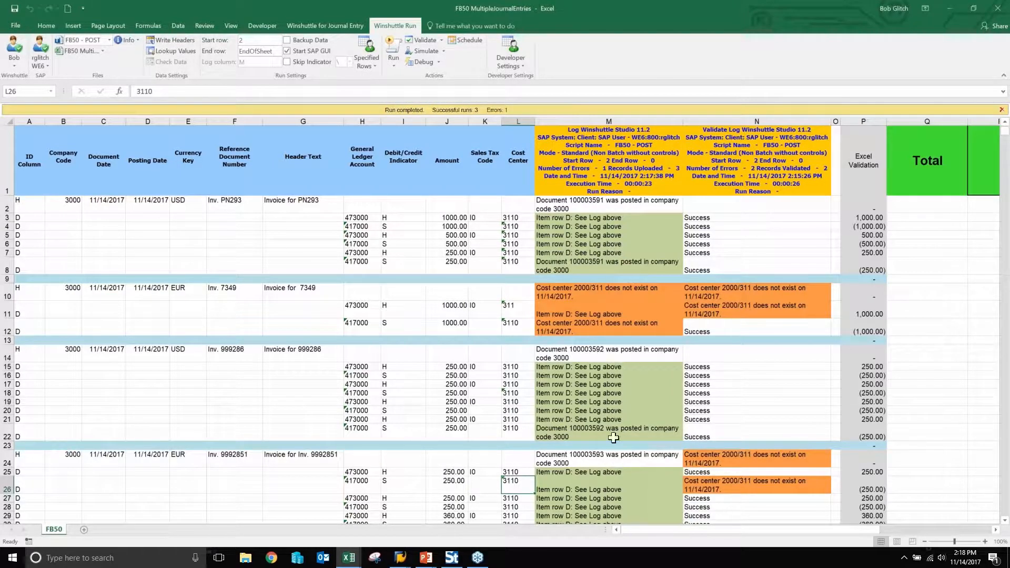
{"action": "left_click", "coordinate": [596, 312]}
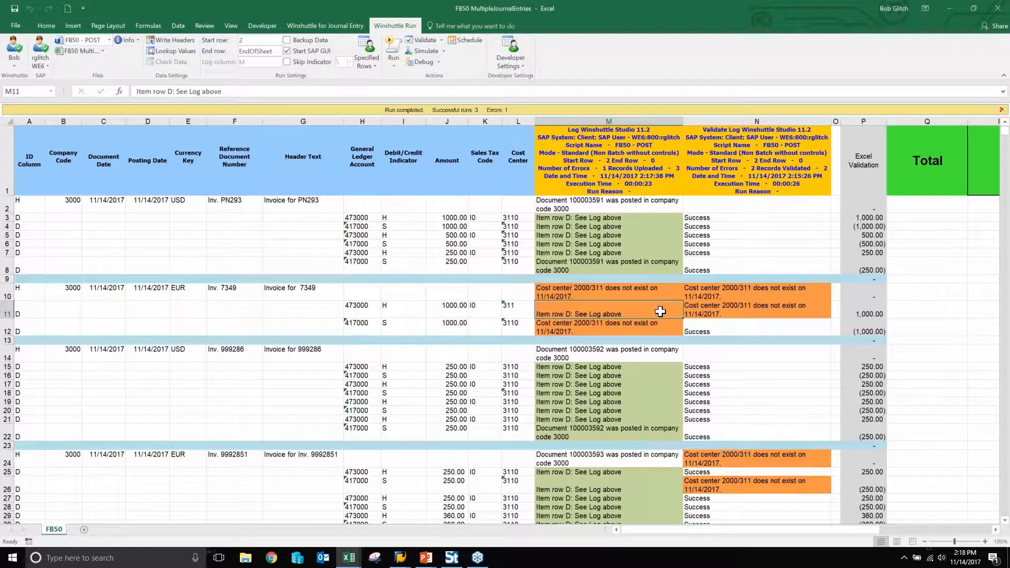
Set the cost center in L11 to 3110 and run the script only for the error rows.
{"action": "left_click", "coordinate": [518, 312]}
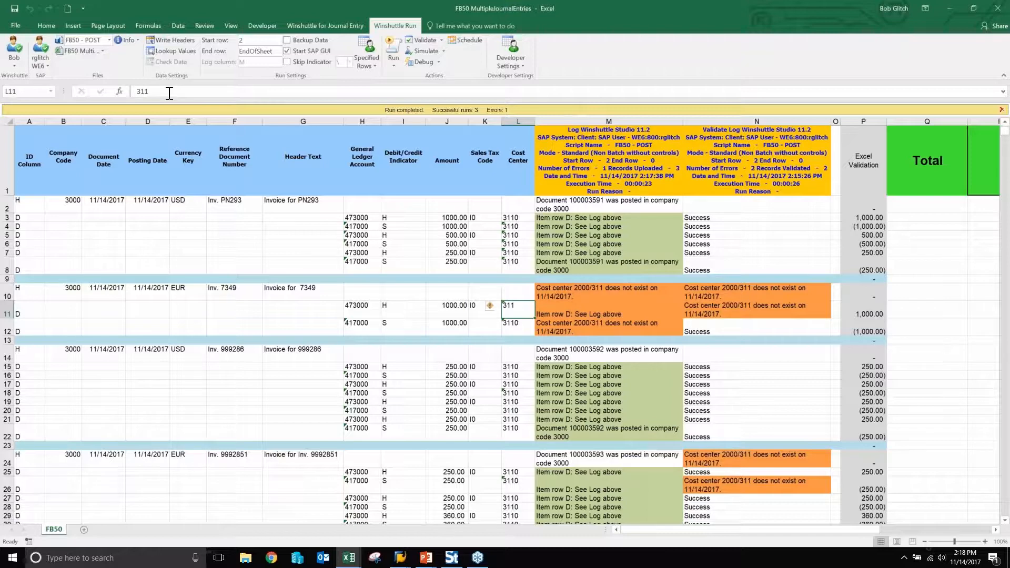
{"action": "left_click", "coordinate": [169, 93]}
{"action": "type", "text": "0"}
{"action": "key", "text": "ctrl+Return"}
{"action": "key", "text": "Return"}
{"action": "left_click", "coordinate": [400, 64]}
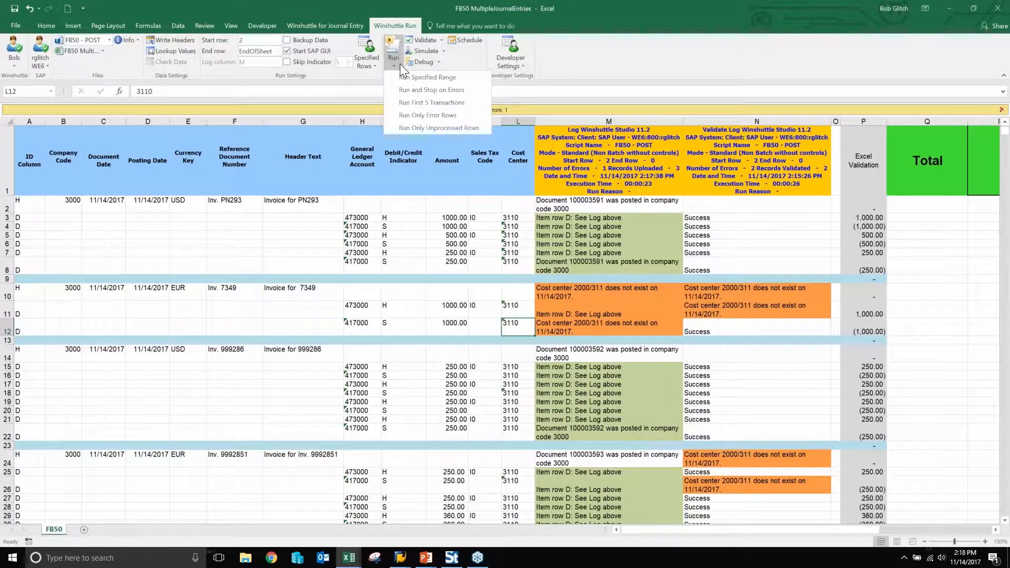
{"action": "left_click", "coordinate": [440, 115]}
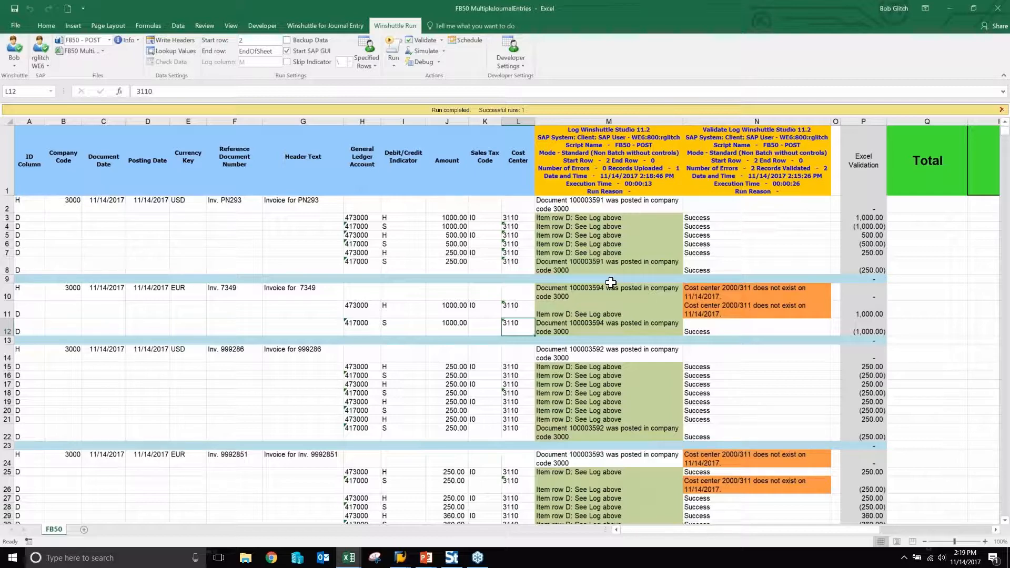
Switch to the QueryUpdate-KP06-Budget-RSG workbook.
{"action": "key", "text": "alt+Tab"}
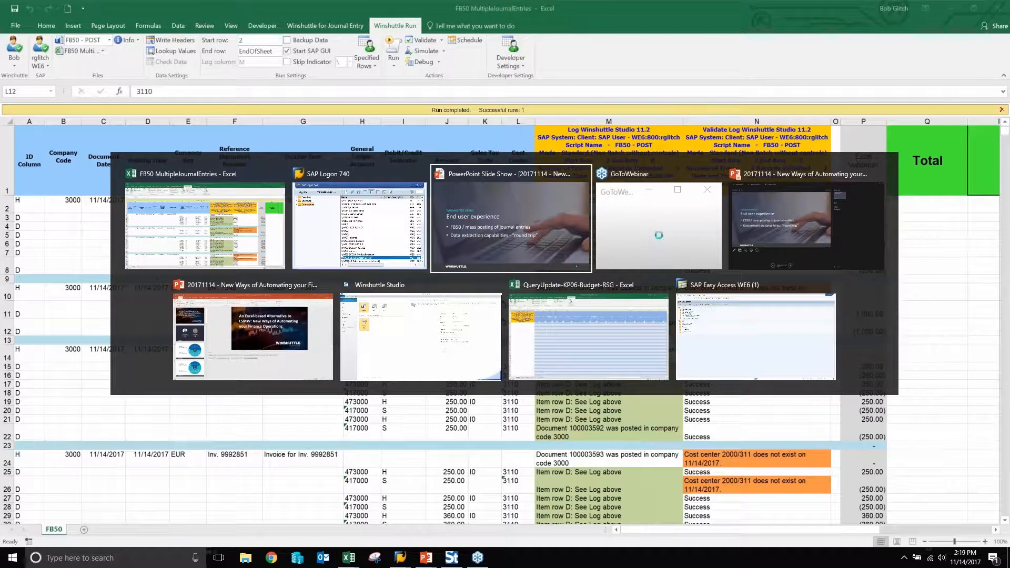
{"action": "key", "text": "alt+Tab"}
{"action": "key", "text": "alt+Tab"}
{"action": "key", "text": "alt+Tab"}
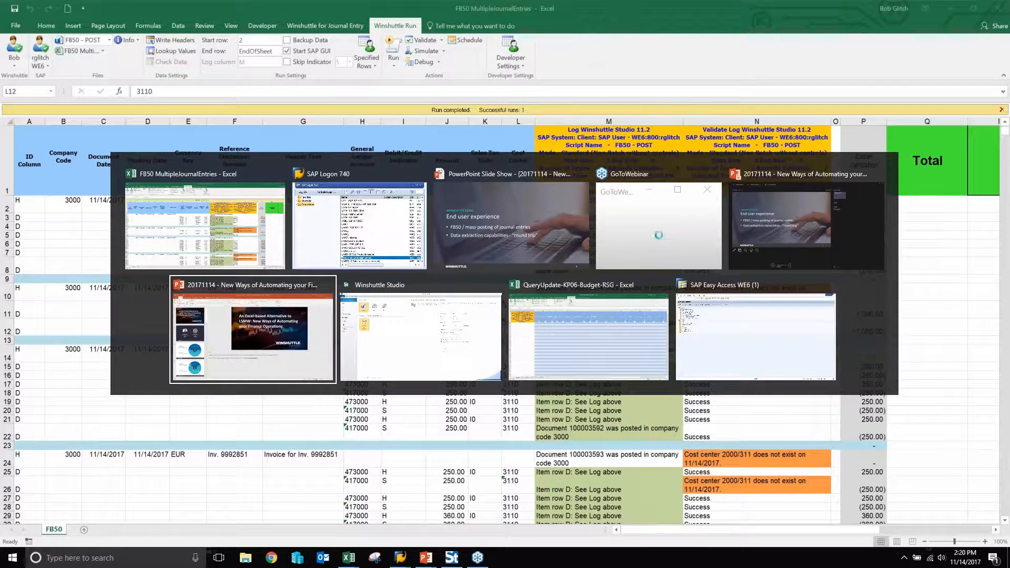
{"action": "key", "text": "alt+Tab"}
{"action": "key", "text": "alt+Tab"}
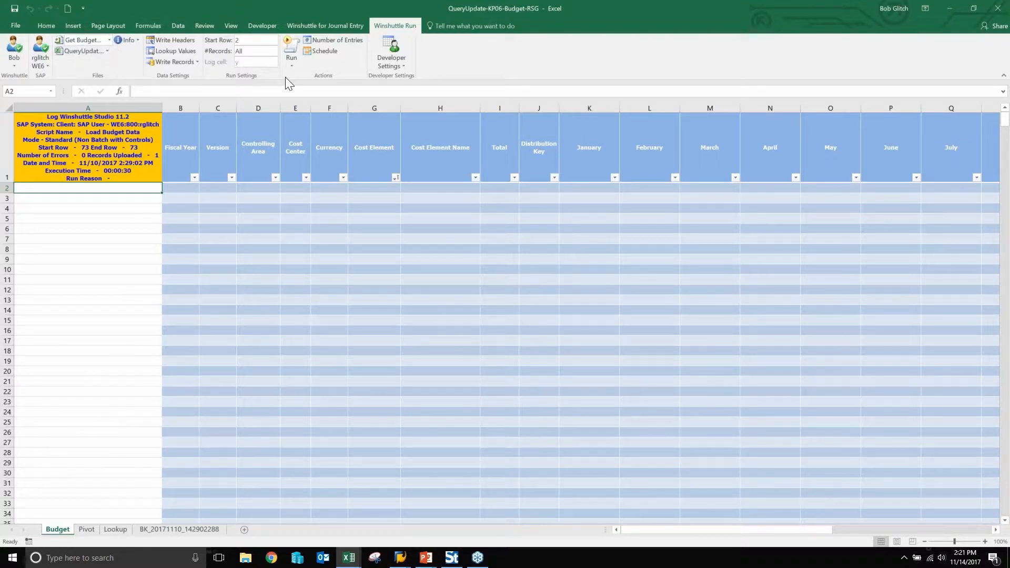
Run the Get Budget Data query with the fiscal year between 2014 and 2015.
{"action": "left_click", "coordinate": [292, 47]}
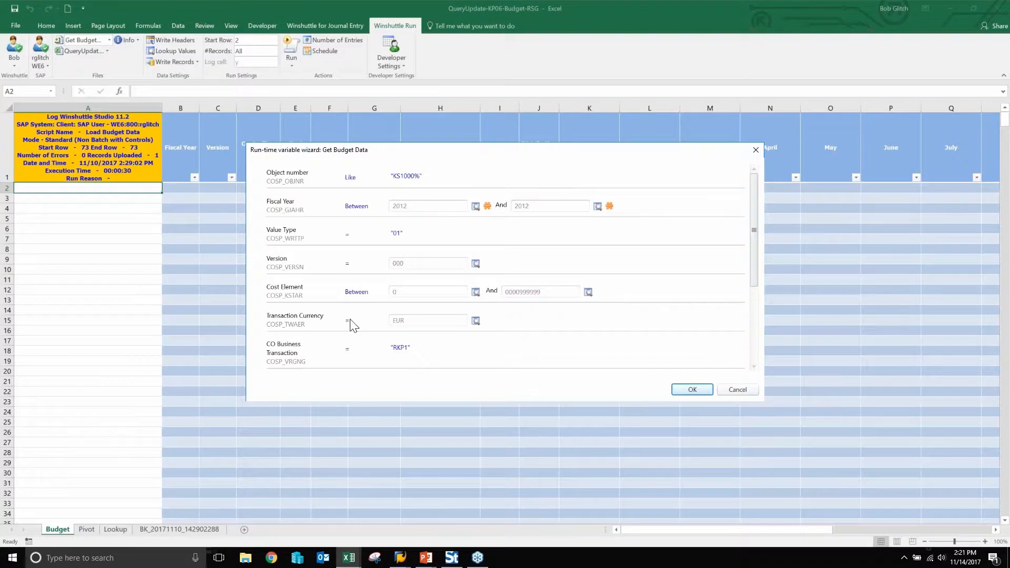
{"action": "left_click", "coordinate": [419, 206]}
{"action": "key", "text": "BackSpace"}
{"action": "type", "text": "4"}
{"action": "left_click", "coordinate": [544, 208]}
{"action": "type", "text": "5"}
{"action": "left_click", "coordinate": [692, 390]}
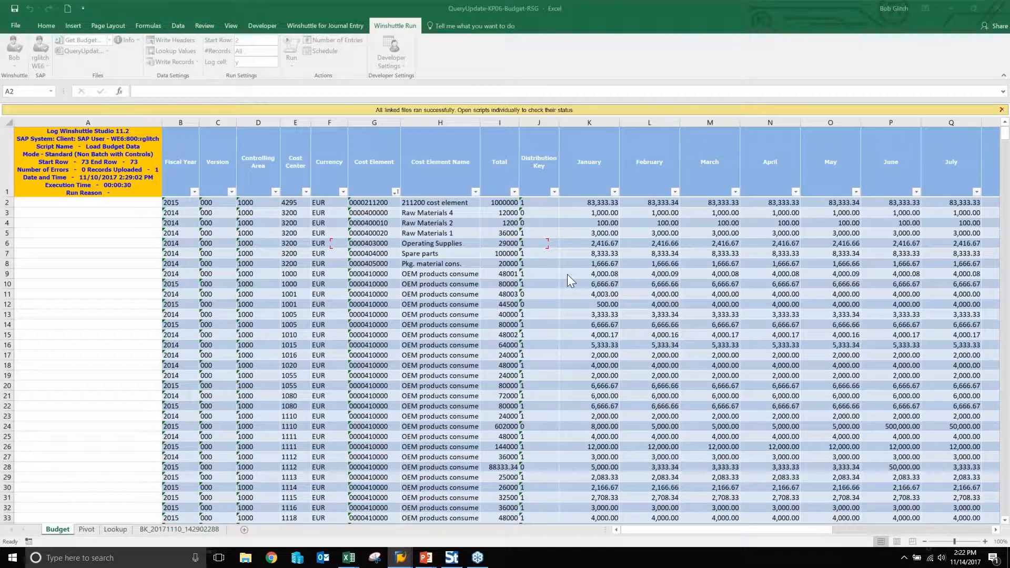
Examine the downloaded budget's monthly columns from January to May and the Total column down to the last filled row.
{"action": "left_click", "coordinate": [586, 163]}
{"action": "left_click", "coordinate": [662, 171]}
{"action": "left_click", "coordinate": [709, 164]}
{"action": "left_click", "coordinate": [760, 167]}
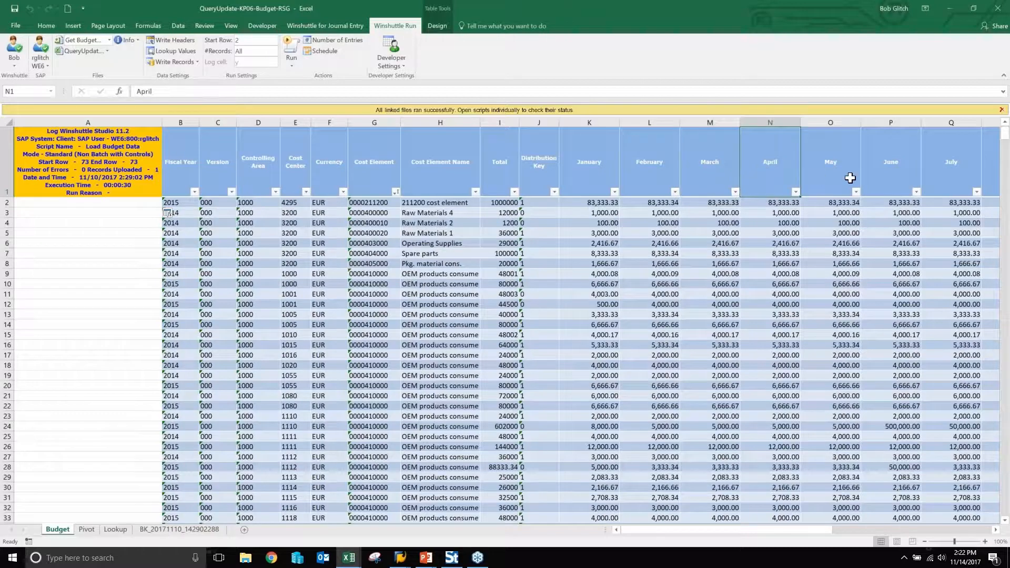
{"action": "left_click", "coordinate": [847, 178]}
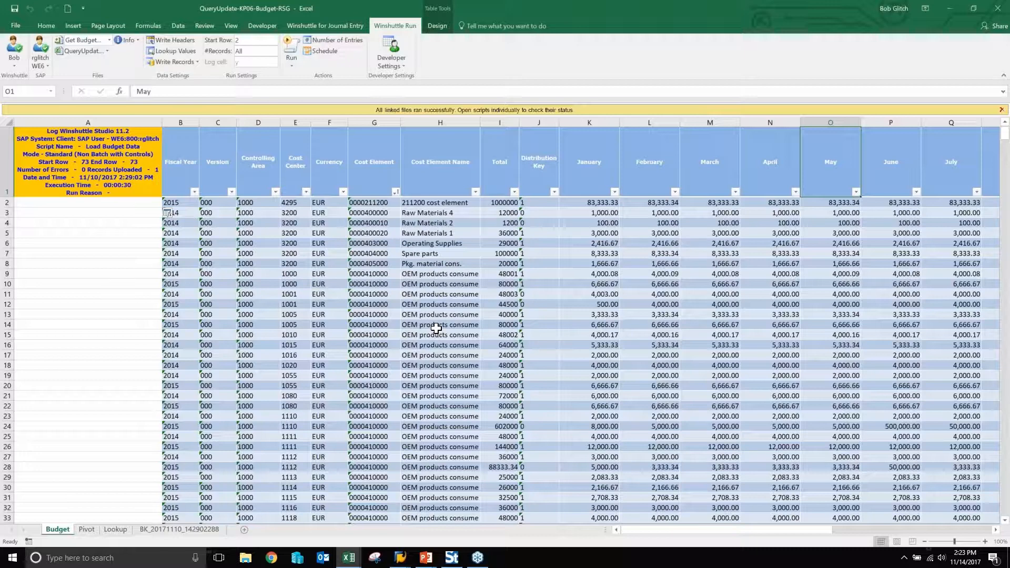
{"action": "left_click", "coordinate": [513, 305]}
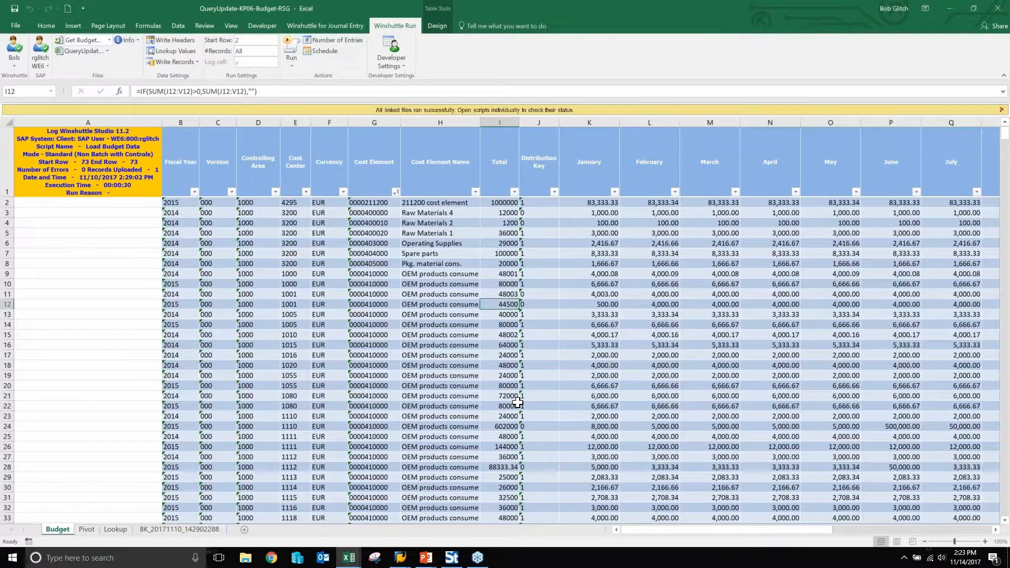
{"action": "scroll", "coordinate": [518, 402], "scroll_direction": "down", "scroll_amount": 1}
{"action": "scroll", "coordinate": [517, 402], "scroll_direction": "down", "scroll_amount": 19}
{"action": "left_click", "coordinate": [507, 285]}
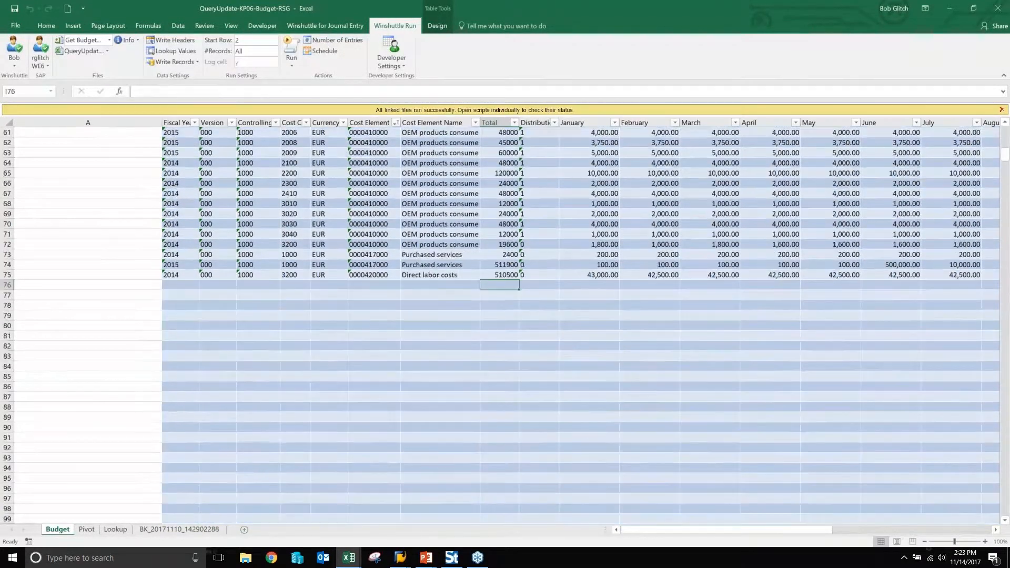
{"action": "left_click", "coordinate": [503, 315]}
{"action": "left_click", "coordinate": [512, 368]}
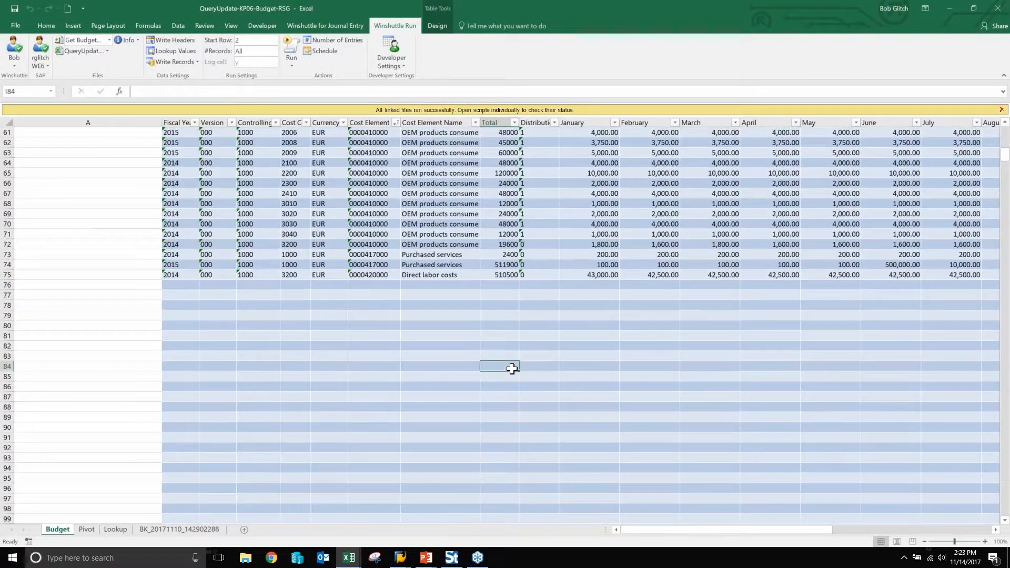
{"action": "scroll", "coordinate": [512, 368], "scroll_direction": "up", "scroll_amount": 2}
{"action": "left_click", "coordinate": [502, 334]}
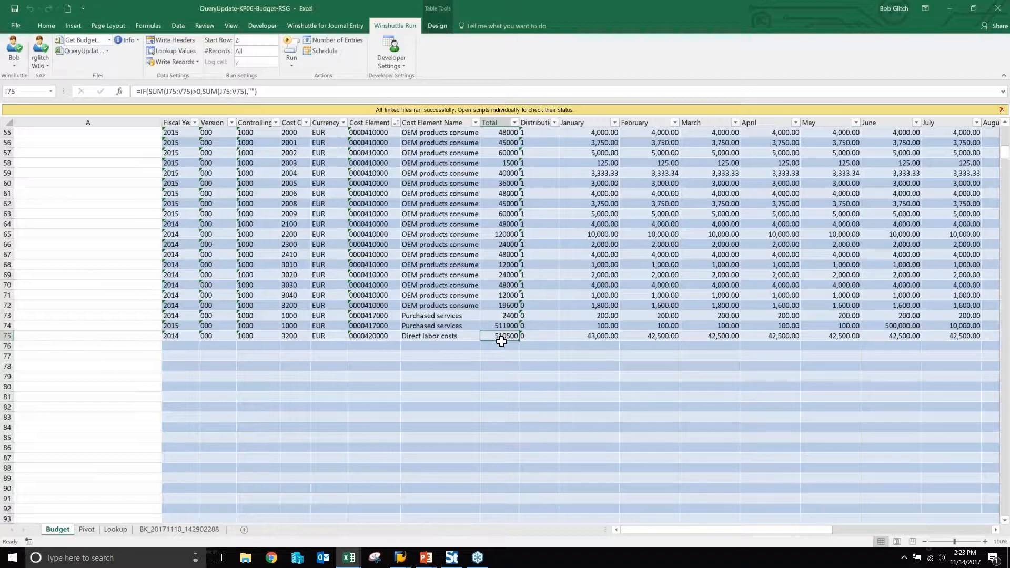
Set the January amount of the 2014 Purchased services row for cost center 1000 to 100.
{"action": "left_click", "coordinate": [363, 315]}
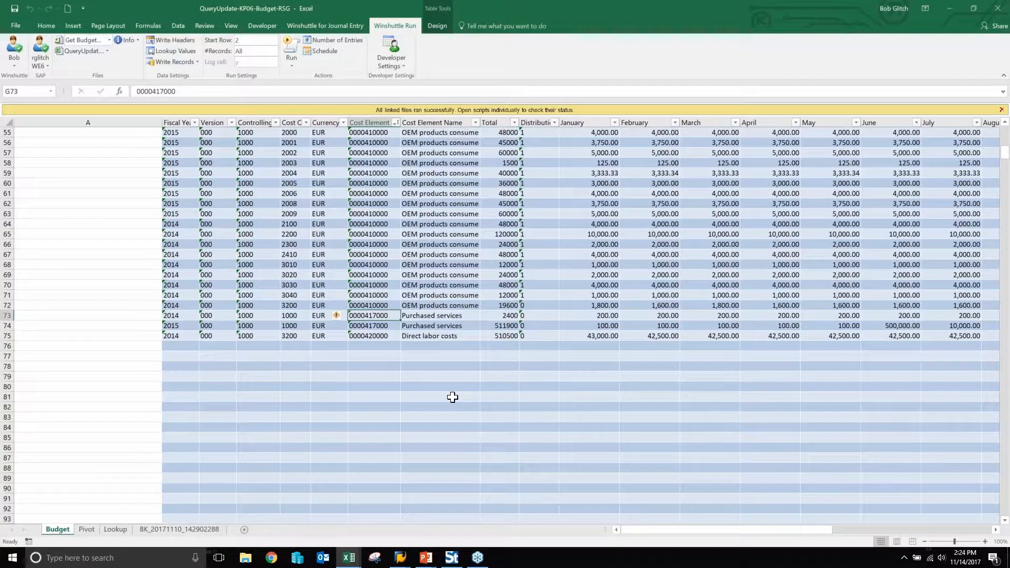
{"action": "key", "text": "Left"}
{"action": "key", "text": "Left"}
{"action": "key", "text": "Left"}
{"action": "key", "text": "Left"}
{"action": "key", "text": "Left"}
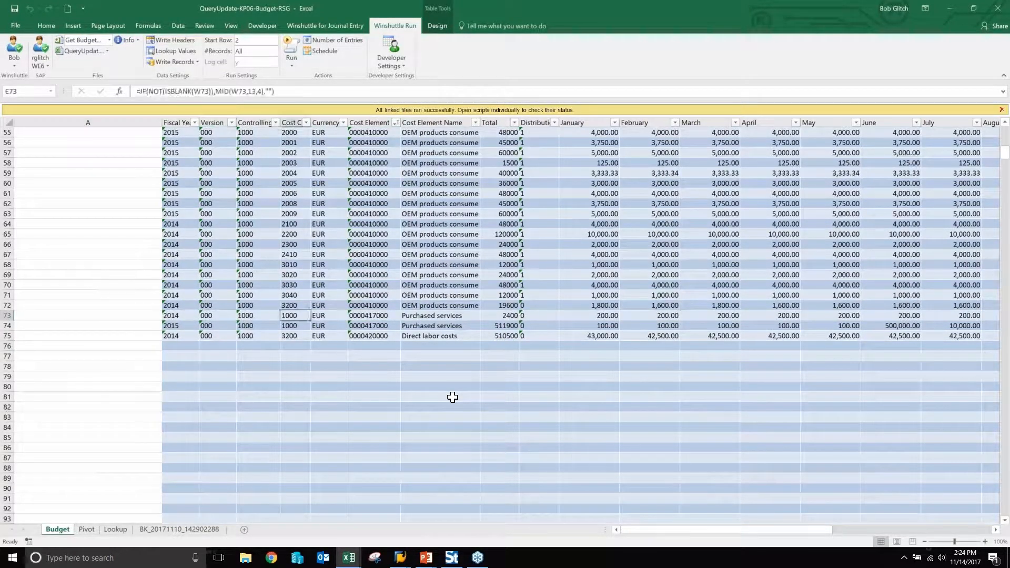
{"action": "key", "text": "Right"}
{"action": "key", "text": "Right"}
{"action": "key", "text": "Right"}
{"action": "key", "text": "Right"}
{"action": "key", "text": "Right"}
{"action": "key", "text": "Right"}
{"action": "key", "text": "Right"}
{"action": "key", "text": "Right"}
{"action": "key", "text": "Right"}
{"action": "type", "text": "100"}
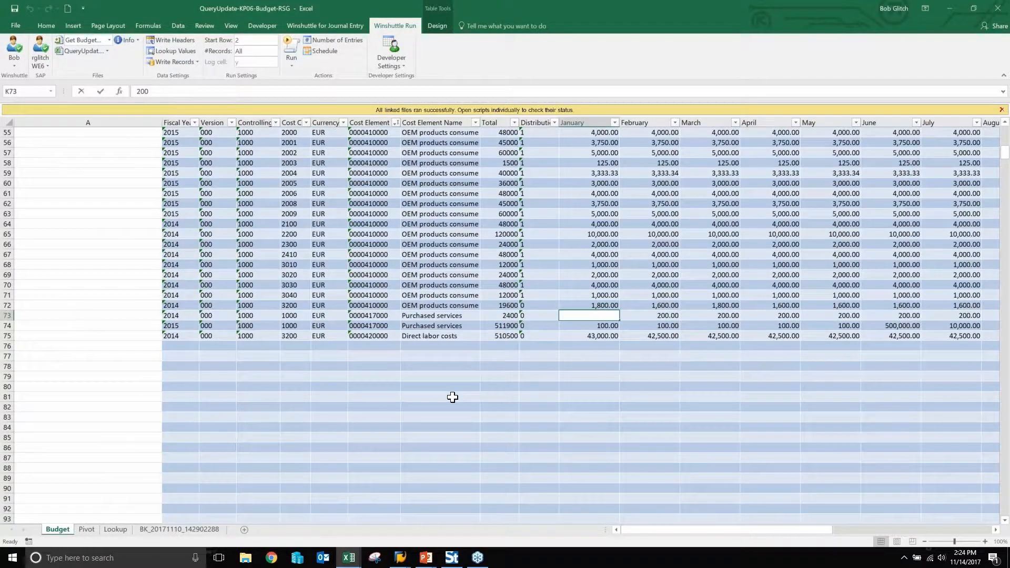
{"action": "key", "text": "ctrl+Return"}
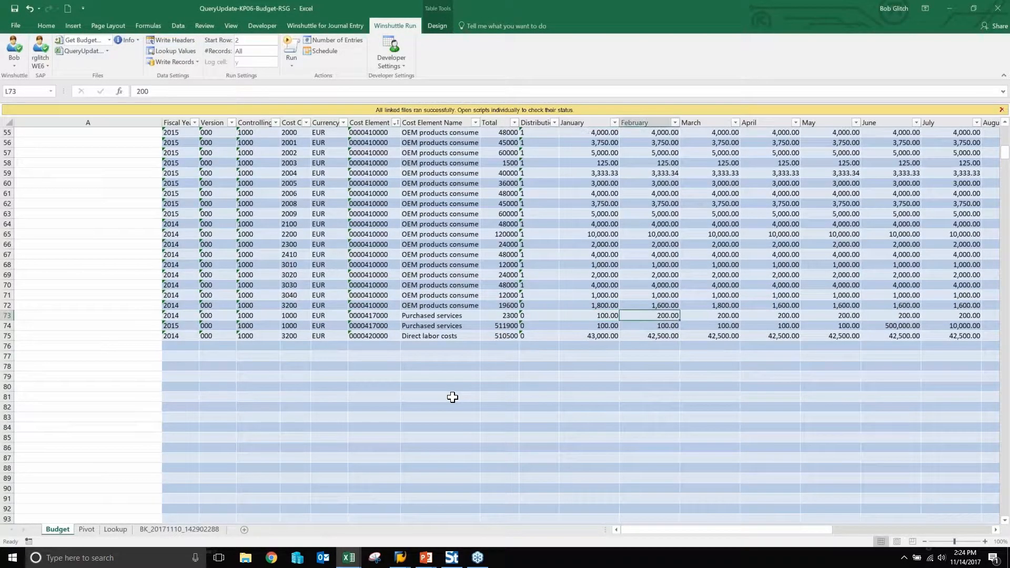
Extend the January and February amounts in row 73 as a series through December, rising by 100 each month.
{"action": "key", "text": "shift+Right"}
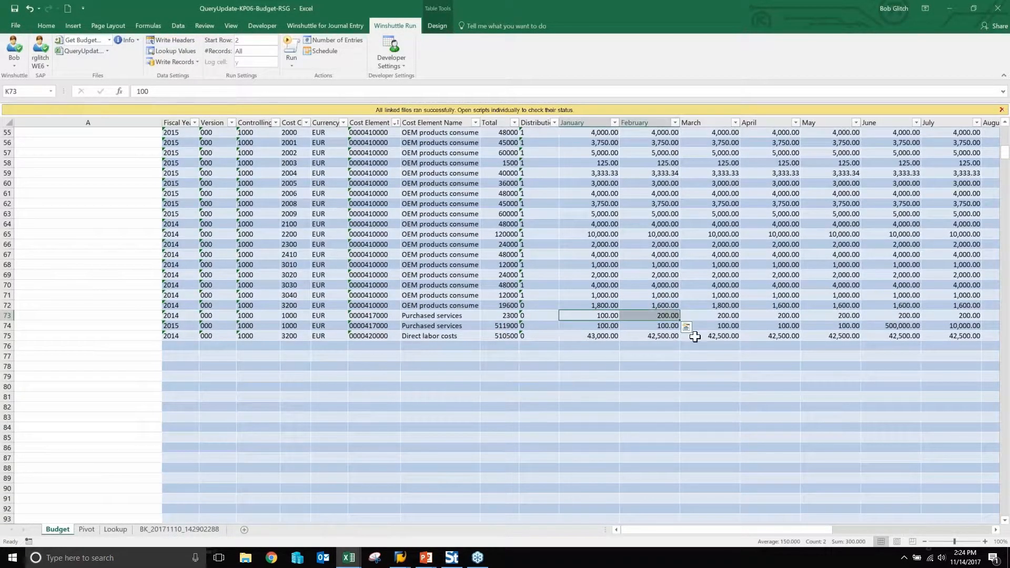
{"action": "left_click_drag", "start_coordinate": [677, 316], "coordinate": [809, 319]}
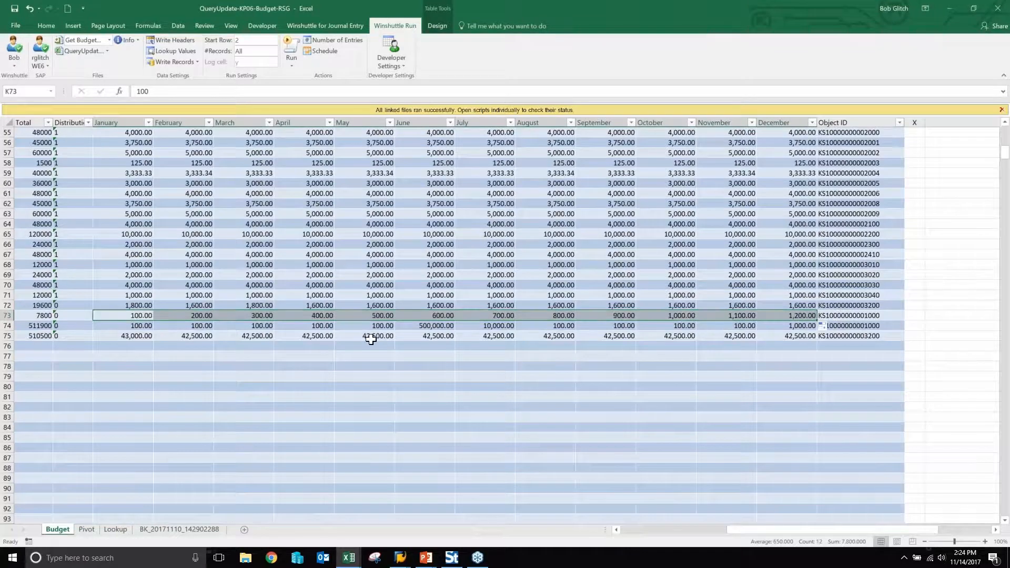
Check row 73 from its December amount back through the version and cost element fields to the Total.
{"action": "left_click", "coordinate": [784, 315]}
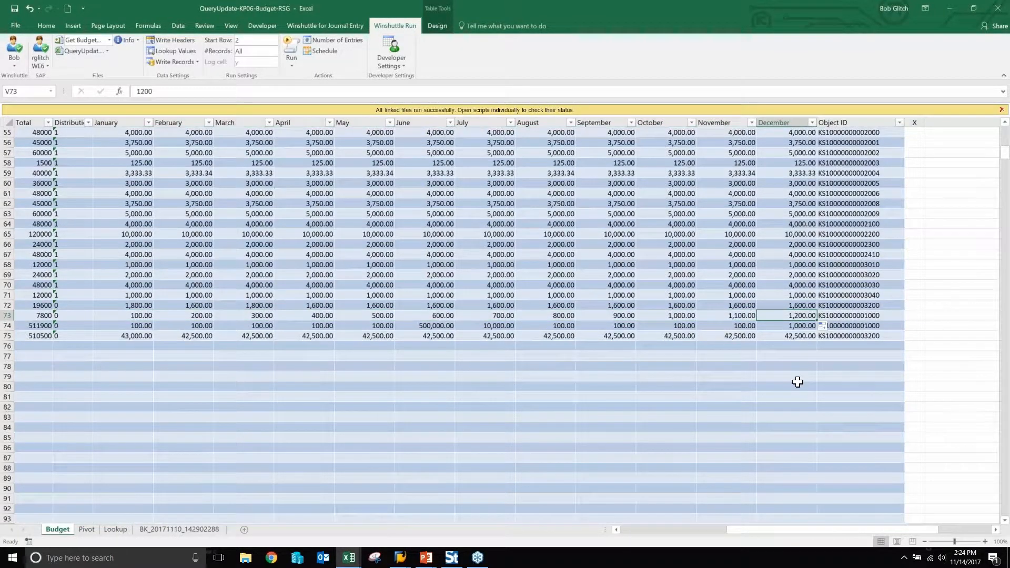
{"action": "key", "text": "Left"}
{"action": "key", "text": "Left"}
{"action": "key", "text": "Left"}
{"action": "key", "text": "Left"}
{"action": "key", "text": "Left"}
{"action": "key", "text": "Left"}
{"action": "key", "text": "Left"}
{"action": "key", "text": "Left"}
{"action": "key", "text": "Left"}
{"action": "key", "text": "Left"}
{"action": "key", "text": "Left"}
{"action": "key", "text": "Left"}
{"action": "key", "text": "Left"}
{"action": "key", "text": "Left"}
{"action": "key", "text": "Left"}
{"action": "key", "text": "Left"}
{"action": "key", "text": "Left"}
{"action": "key", "text": "Left"}
{"action": "key", "text": "Left"}
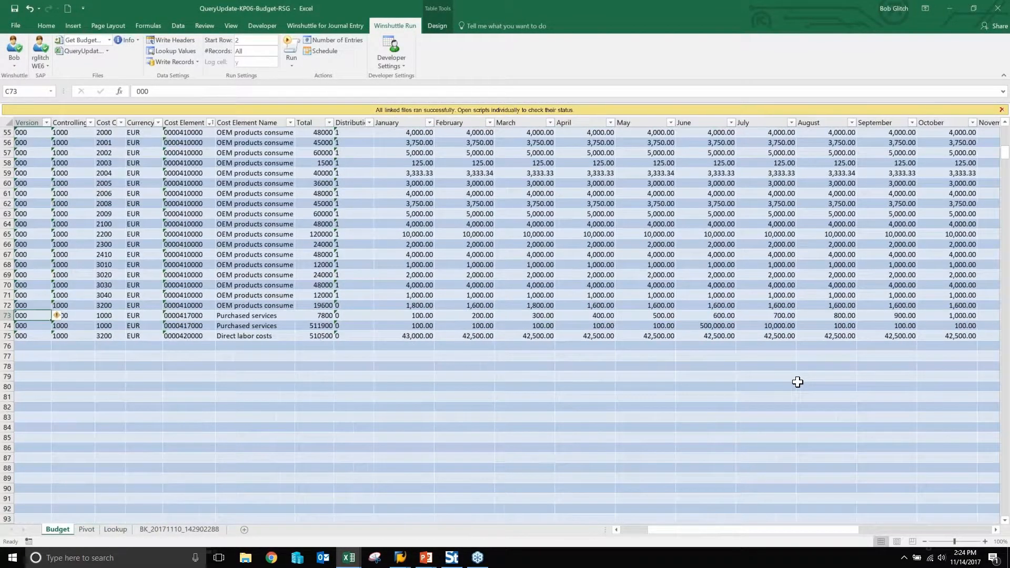
{"action": "key", "text": "Left"}
{"action": "key", "text": "Right"}
{"action": "key", "text": "Right"}
{"action": "key", "text": "Right"}
{"action": "key", "text": "Right"}
{"action": "key", "text": "Right"}
{"action": "key", "text": "Right"}
{"action": "key", "text": "Right"}
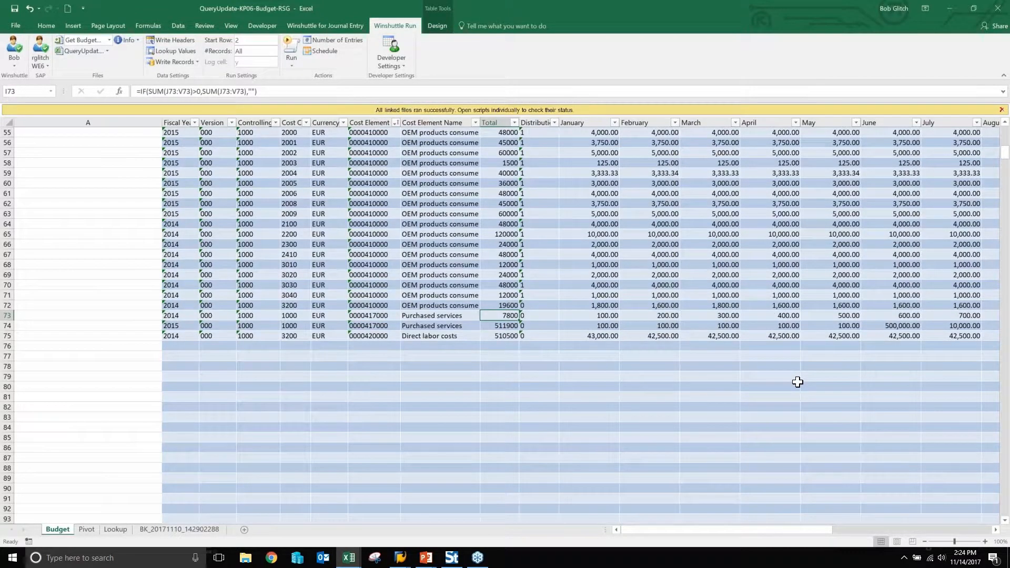
Run the Load Budget Data script for row 73 only, with both the start row and end row at 73.
{"action": "left_click", "coordinate": [110, 40]}
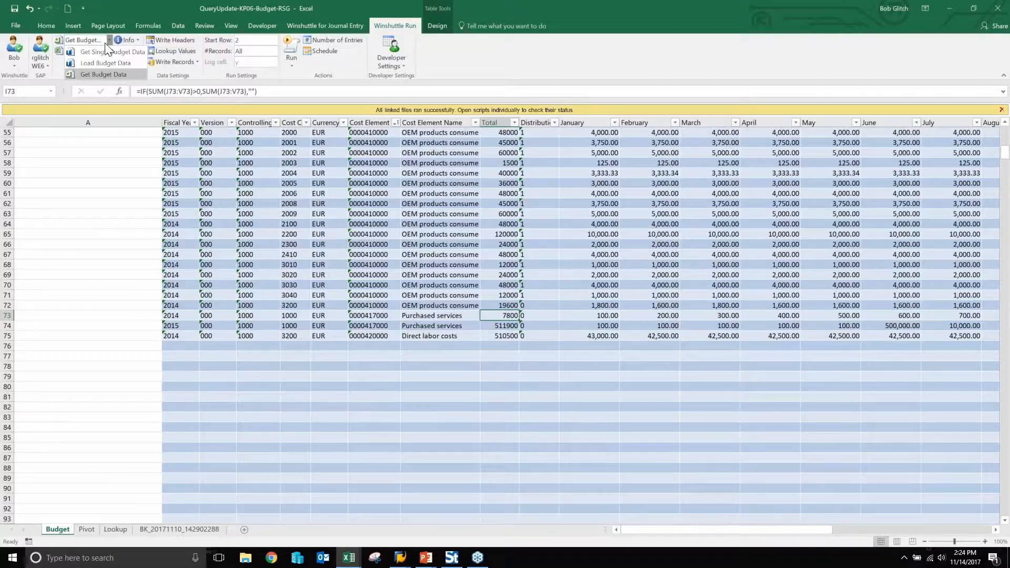
{"action": "left_click", "coordinate": [105, 62]}
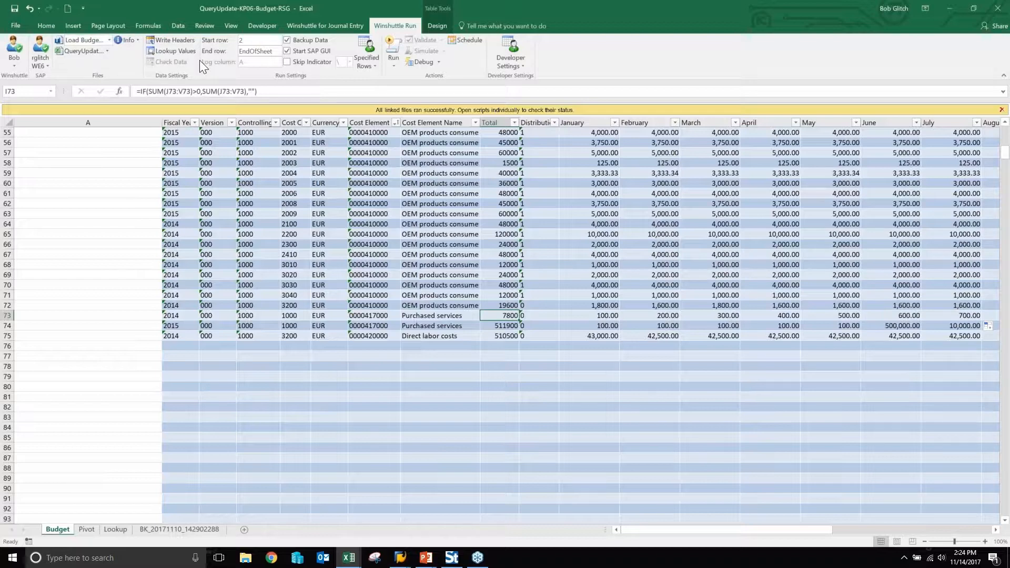
{"action": "left_click", "coordinate": [255, 41]}
{"action": "left_click", "coordinate": [270, 51]}
{"action": "type", "text": "73"}
{"action": "left_click", "coordinate": [254, 41]}
{"action": "left_click", "coordinate": [394, 49]}
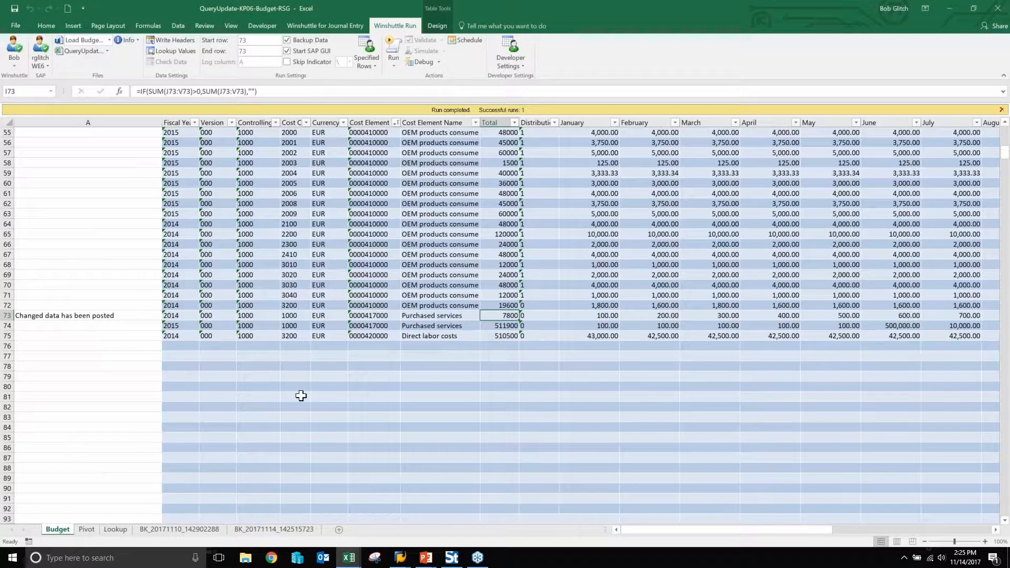
Examine the backed-up period amounts of row 73 on the BK_20171114_142515723 sheet, and return to the Budget sheet.
{"action": "left_click", "coordinate": [270, 528]}
{"action": "scroll", "coordinate": [247, 356], "scroll_direction": "down", "scroll_amount": 20}
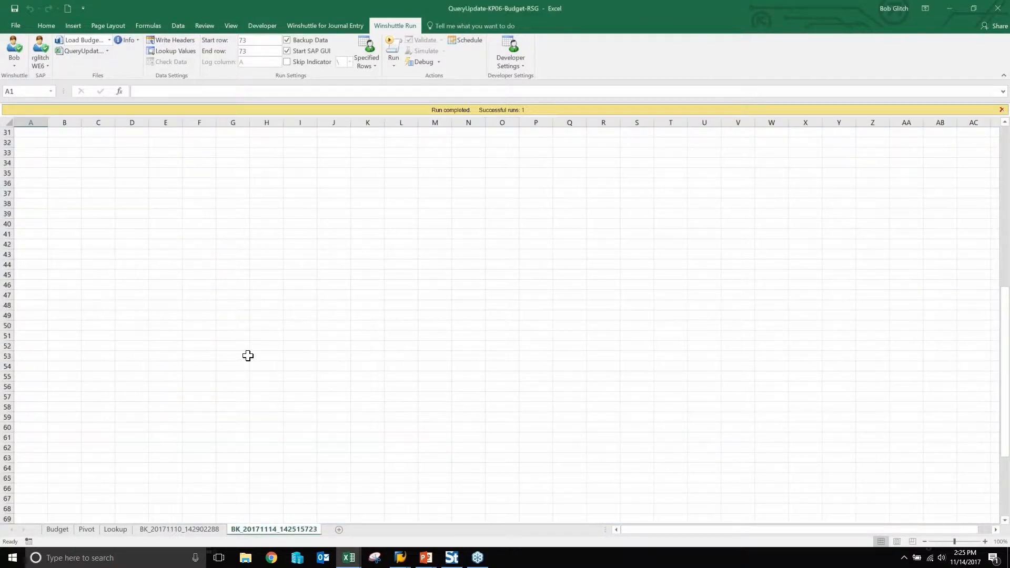
{"action": "left_click_drag", "start_coordinate": [361, 293], "coordinate": [732, 290]}
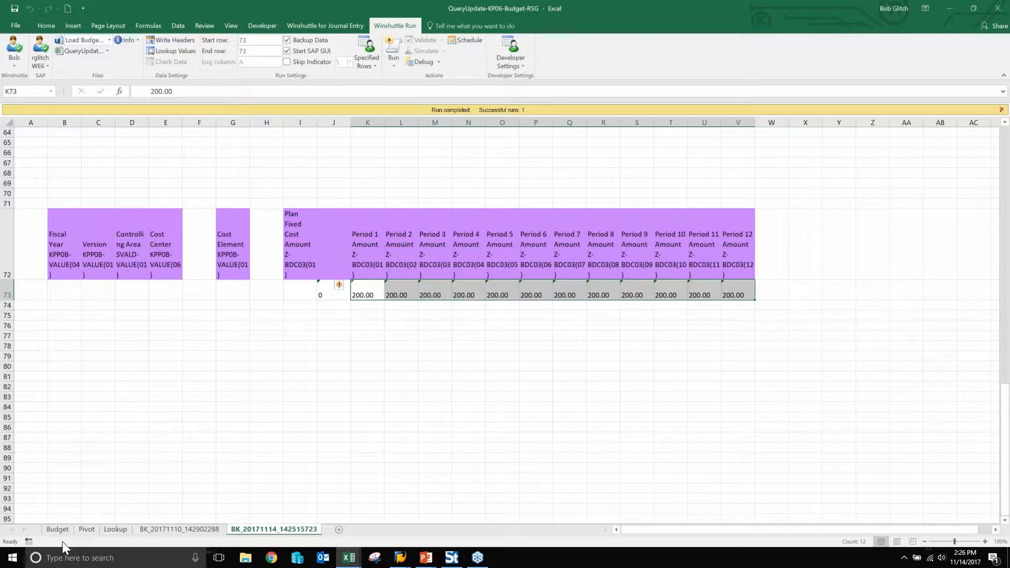
{"action": "left_click", "coordinate": [55, 529]}
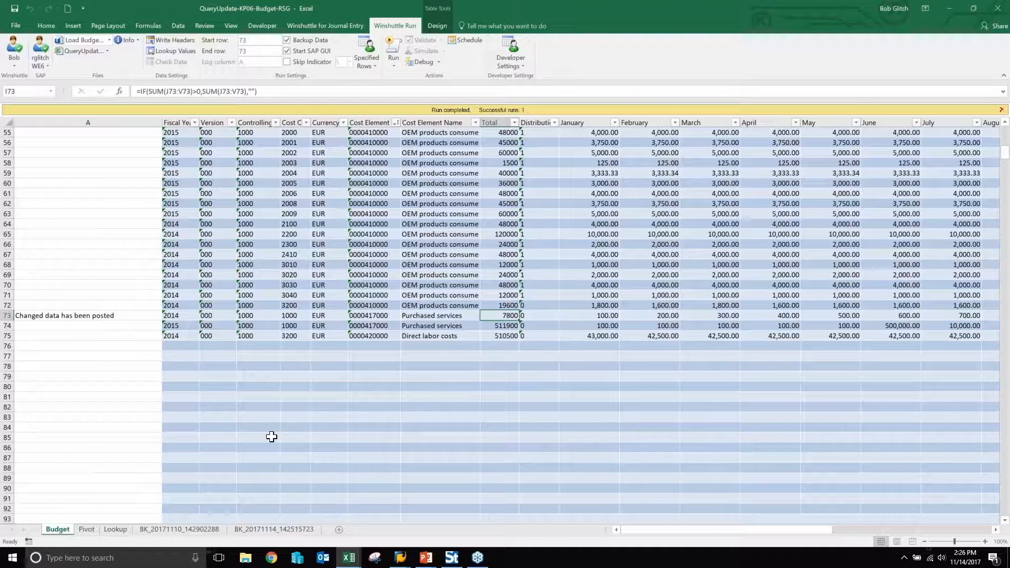
{"action": "left_click", "coordinate": [88, 530]}
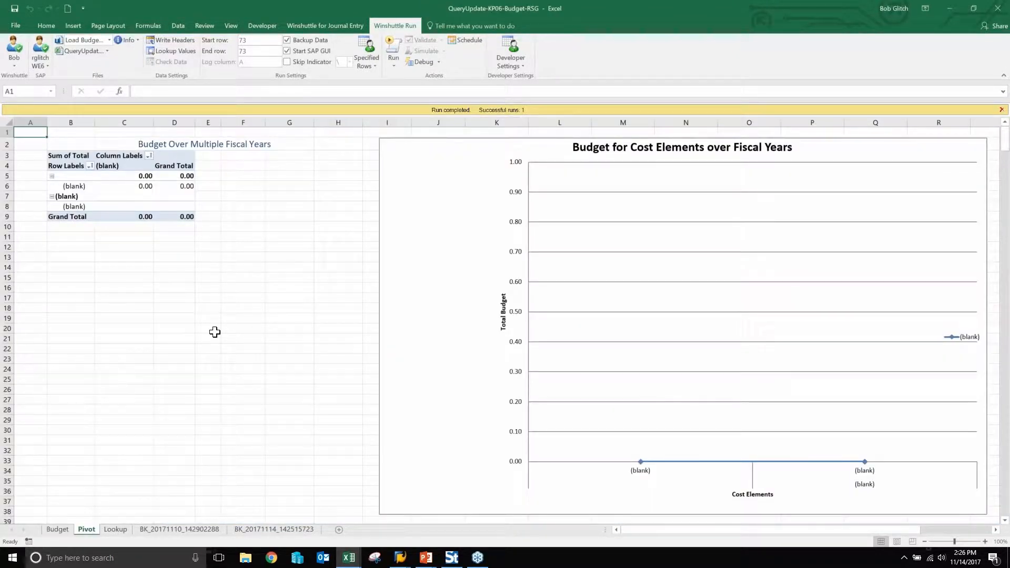
{"action": "left_click", "coordinate": [61, 156]}
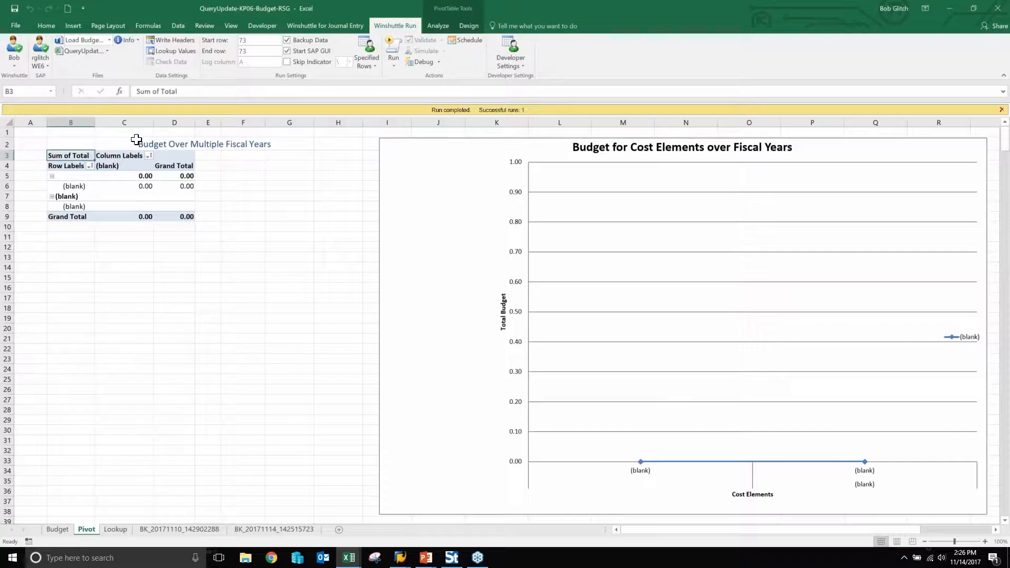
{"action": "left_click", "coordinate": [457, 11]}
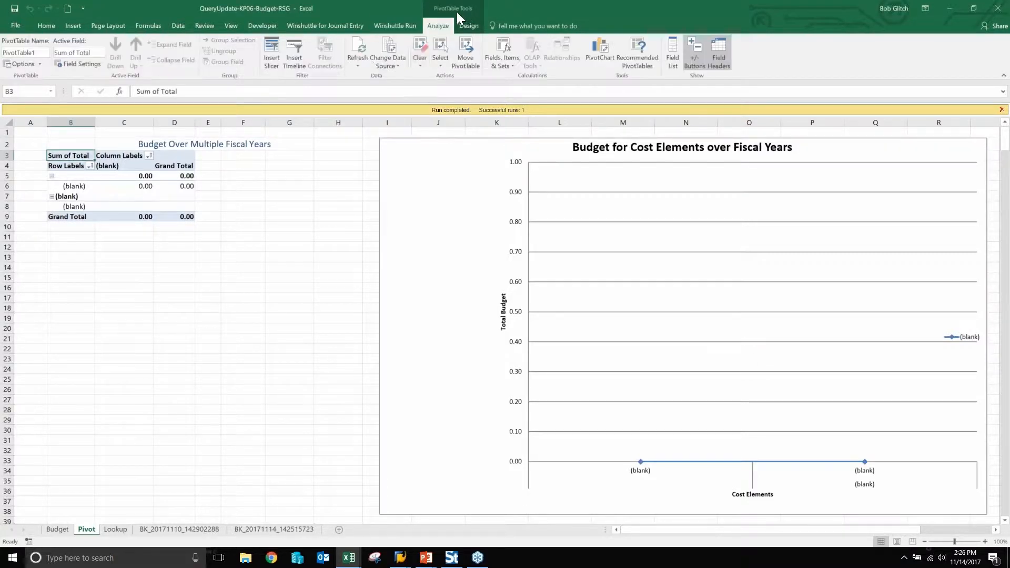
{"action": "left_click", "coordinate": [359, 47]}
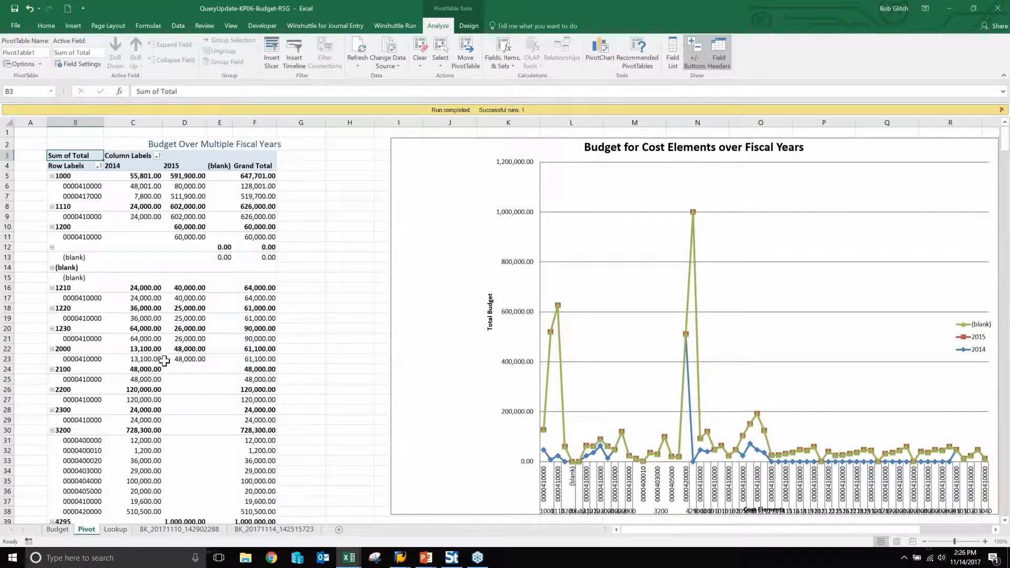
{"action": "mouse_move", "coordinate": [163, 360]}
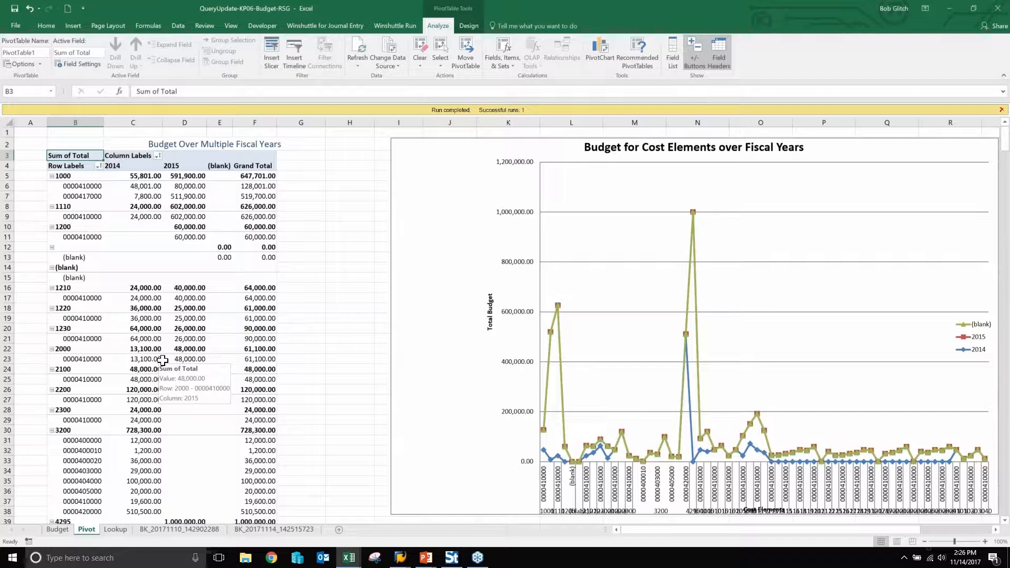
{"action": "left_click", "coordinate": [182, 193]}
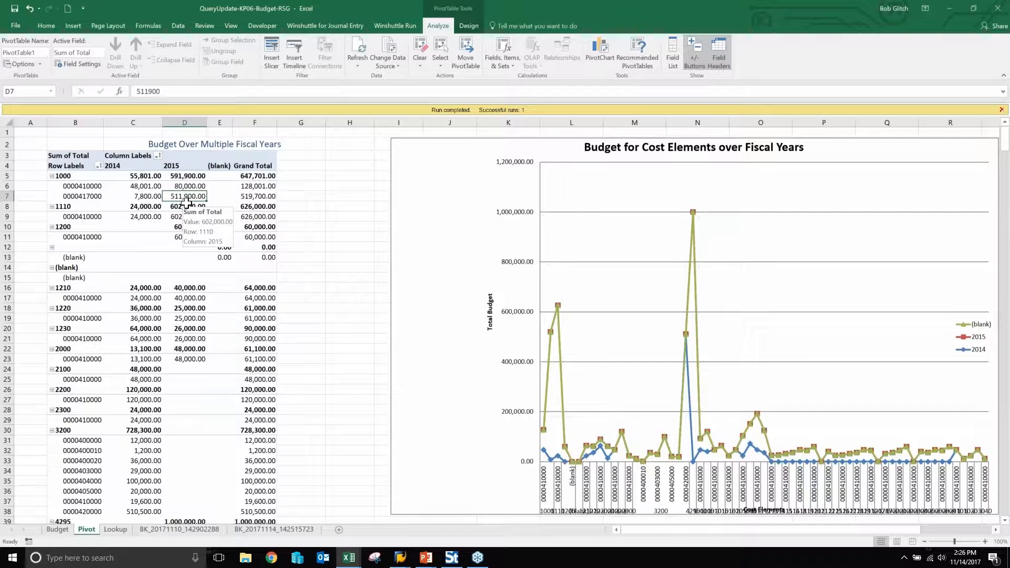
Choose cost element 417100 in the Lookup sheet's Budget Lookup for Single Cost Element form.
{"action": "left_click", "coordinate": [117, 530]}
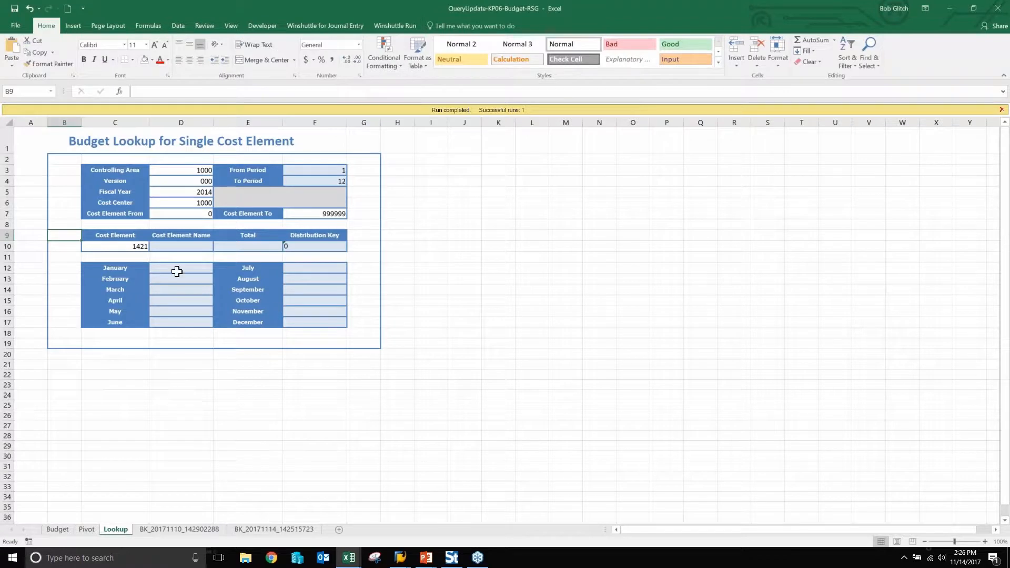
{"action": "left_click", "coordinate": [137, 248]}
{"action": "left_click", "coordinate": [154, 246]}
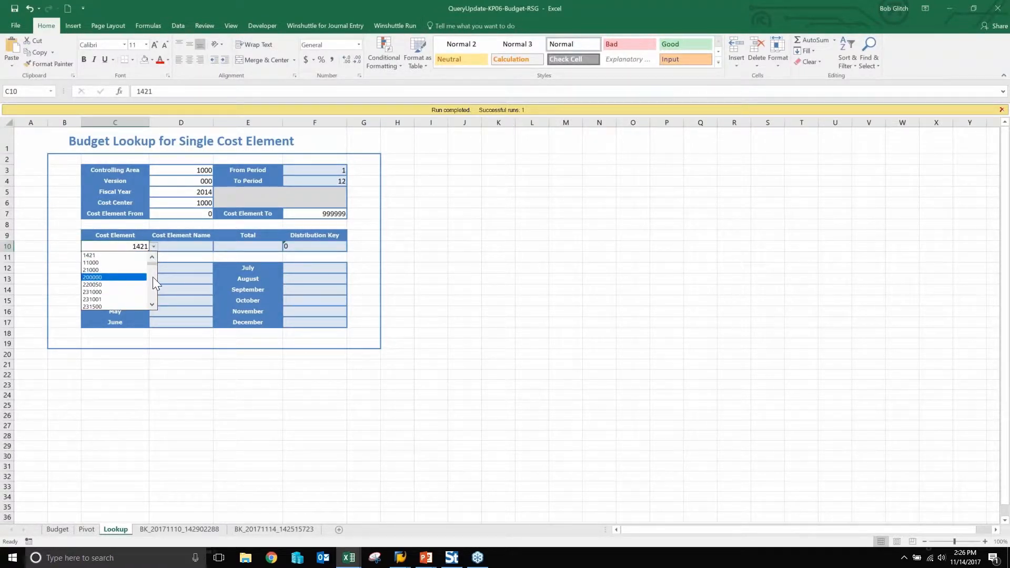
{"action": "scroll", "coordinate": [152, 277], "scroll_direction": "down", "scroll_amount": 5}
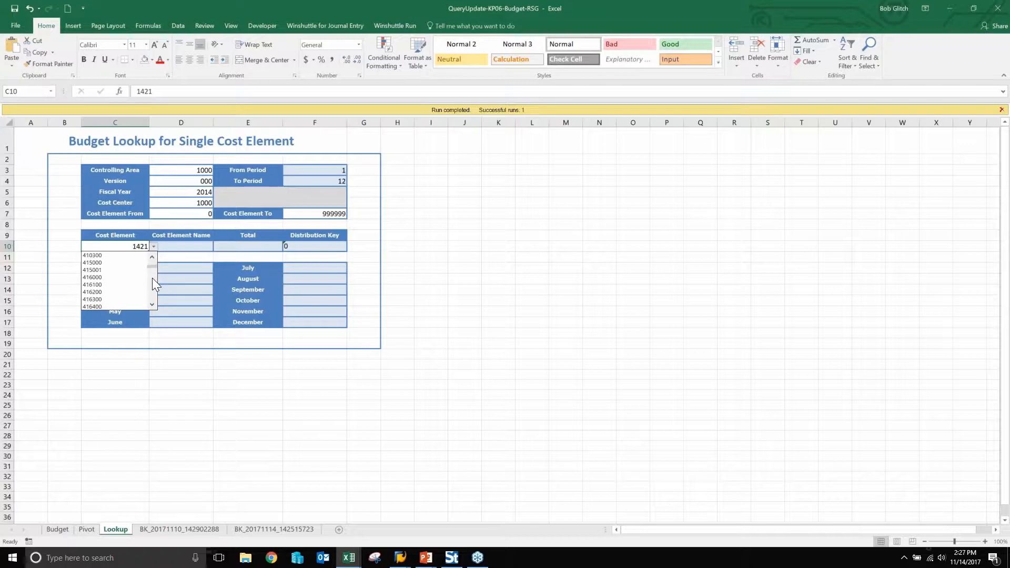
{"action": "scroll", "coordinate": [153, 278], "scroll_direction": "down", "scroll_amount": 2}
{"action": "left_click", "coordinate": [110, 274]}
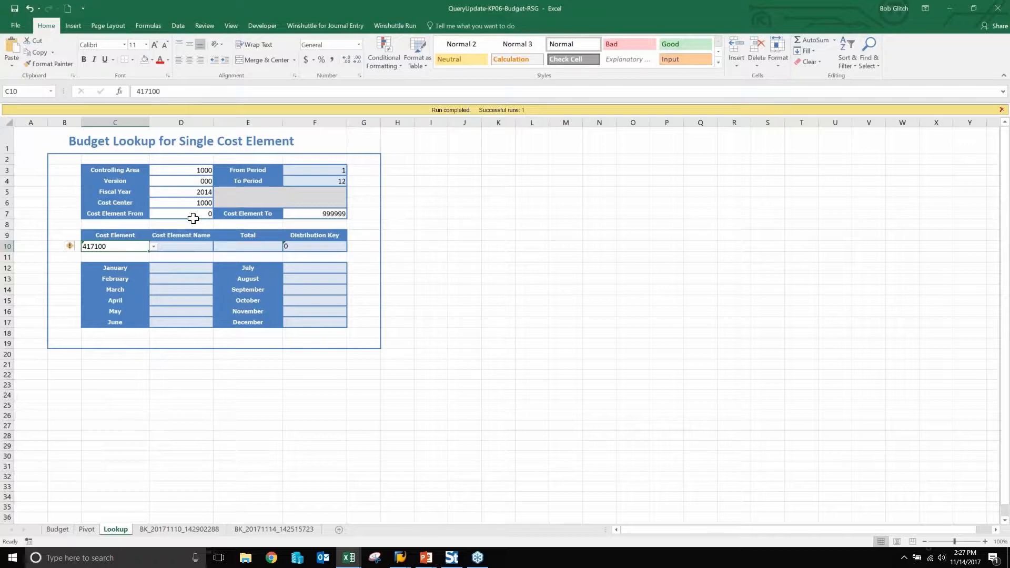
Run the Get Single Budget Data script for the chosen cost element.
{"action": "left_click", "coordinate": [405, 25]}
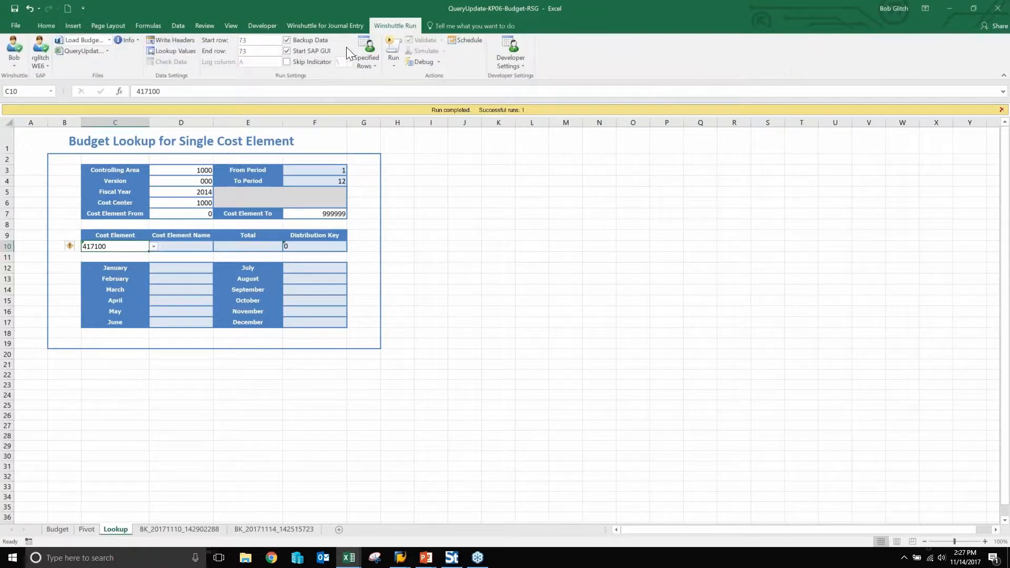
{"action": "left_click", "coordinate": [109, 40]}
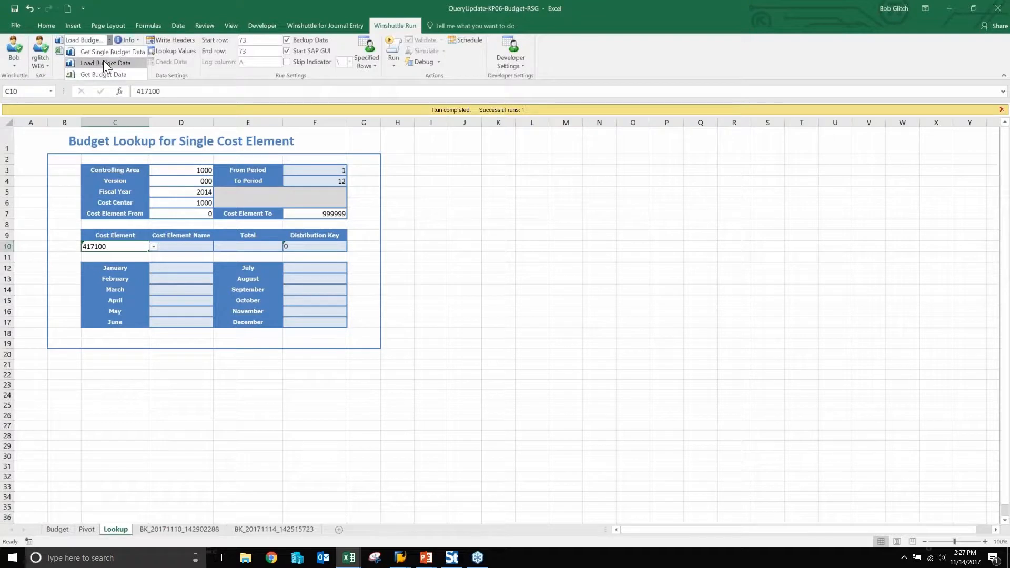
{"action": "left_click", "coordinate": [103, 52]}
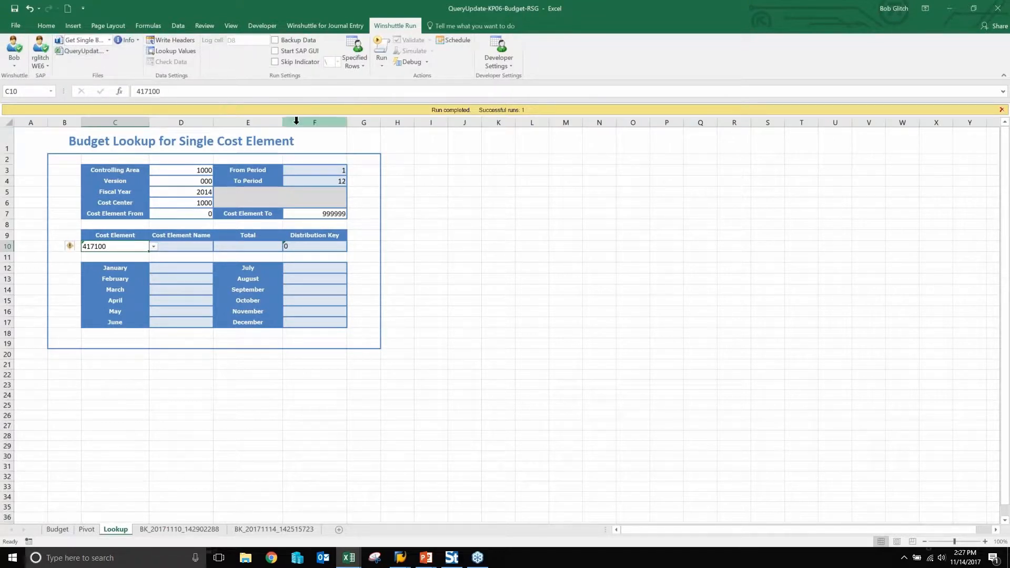
{"action": "left_click", "coordinate": [386, 42]}
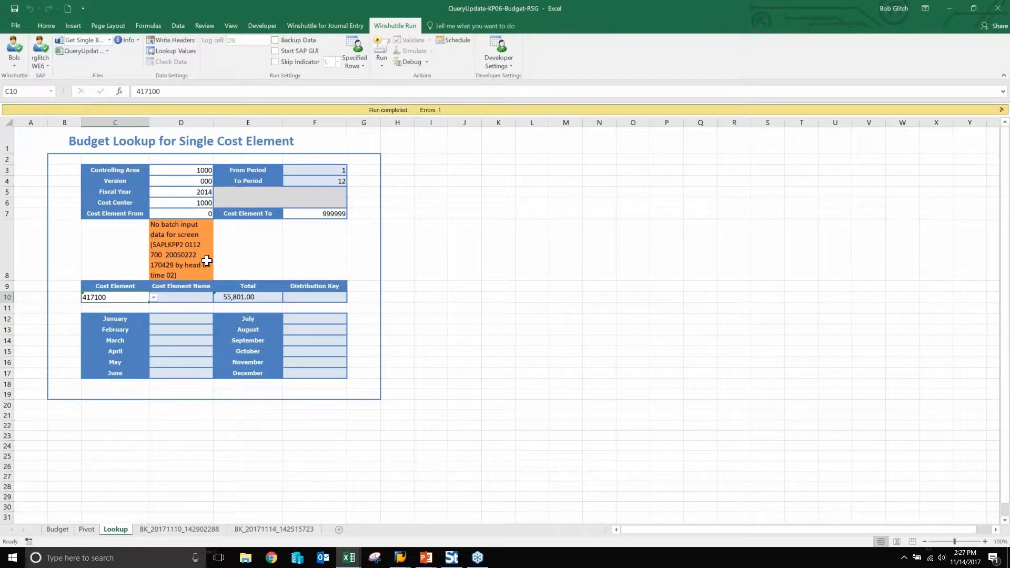
Change the lookup's cost element to 417000 and run the single budget lookup again.
{"action": "left_click", "coordinate": [153, 298]}
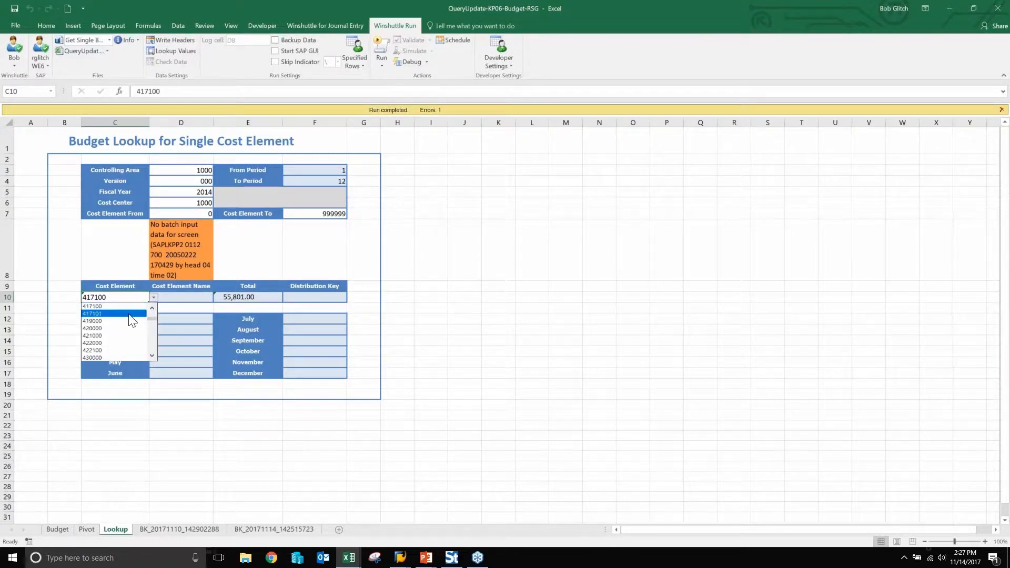
{"action": "left_click", "coordinate": [151, 309]}
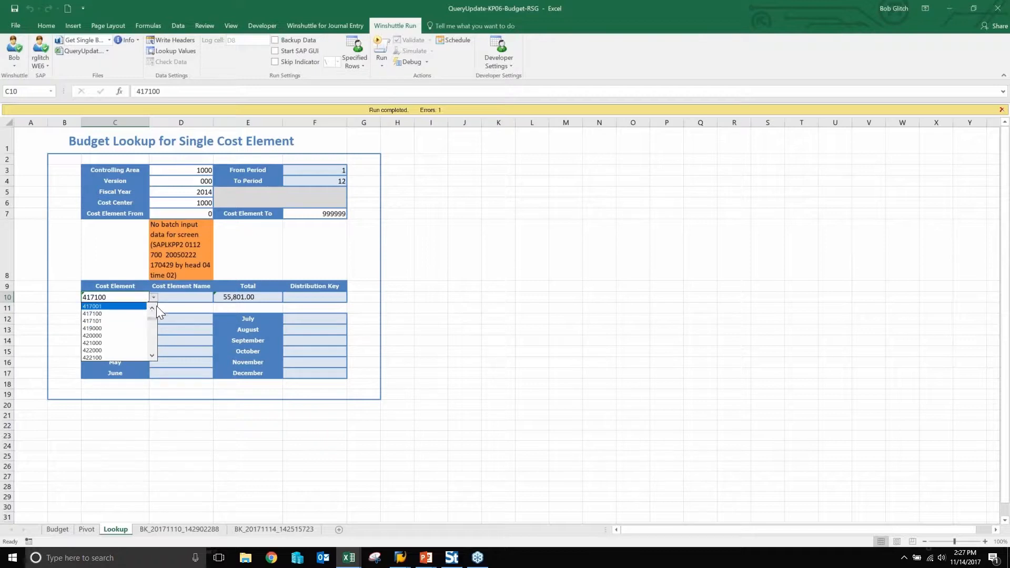
{"action": "left_click", "coordinate": [152, 308]}
{"action": "left_click", "coordinate": [137, 306]}
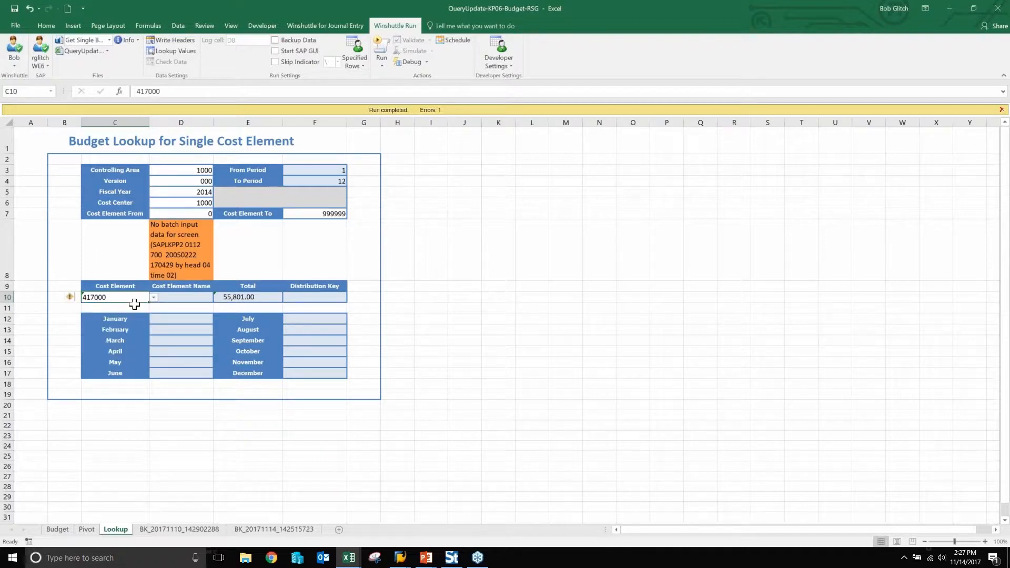
{"action": "left_click", "coordinate": [382, 50]}
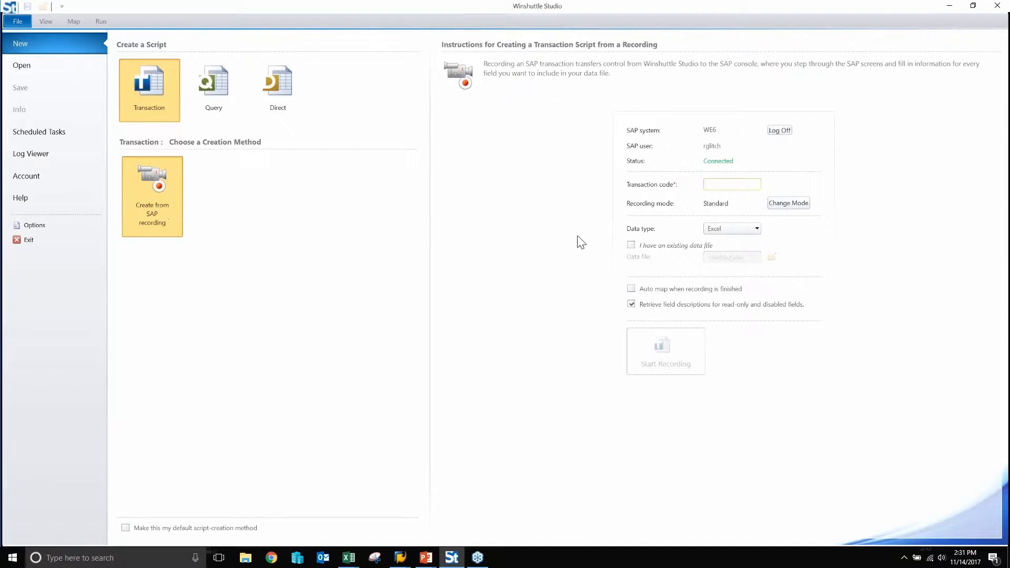
Start an SAP recording for transaction code fb50 in Winshuttle Studio, keeping Excel as the data type.
{"action": "type", "text": "fb"}
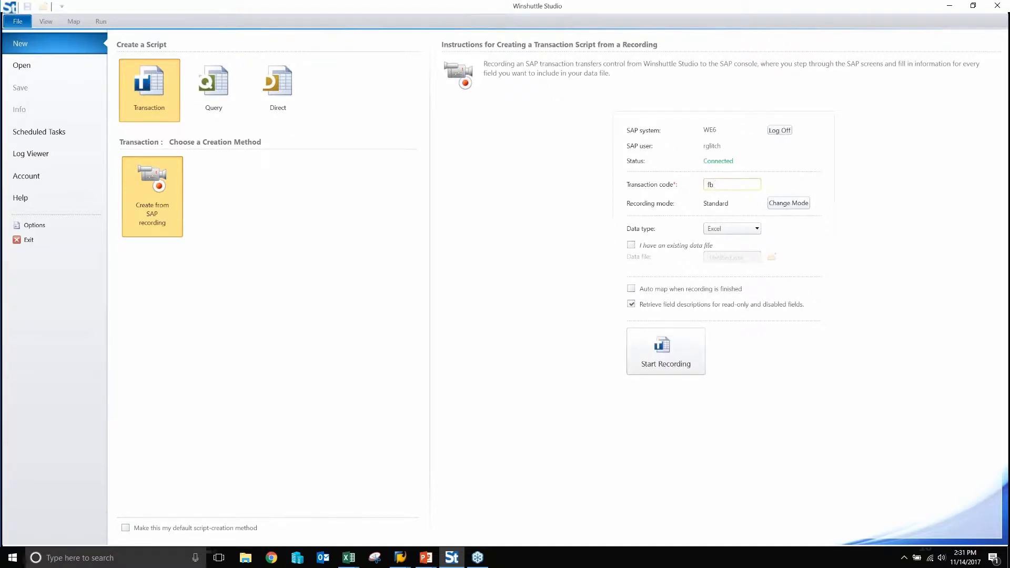
{"action": "type", "text": "50"}
{"action": "left_click", "coordinate": [757, 230]}
{"action": "left_click", "coordinate": [757, 230]}
{"action": "left_click", "coordinate": [667, 354]}
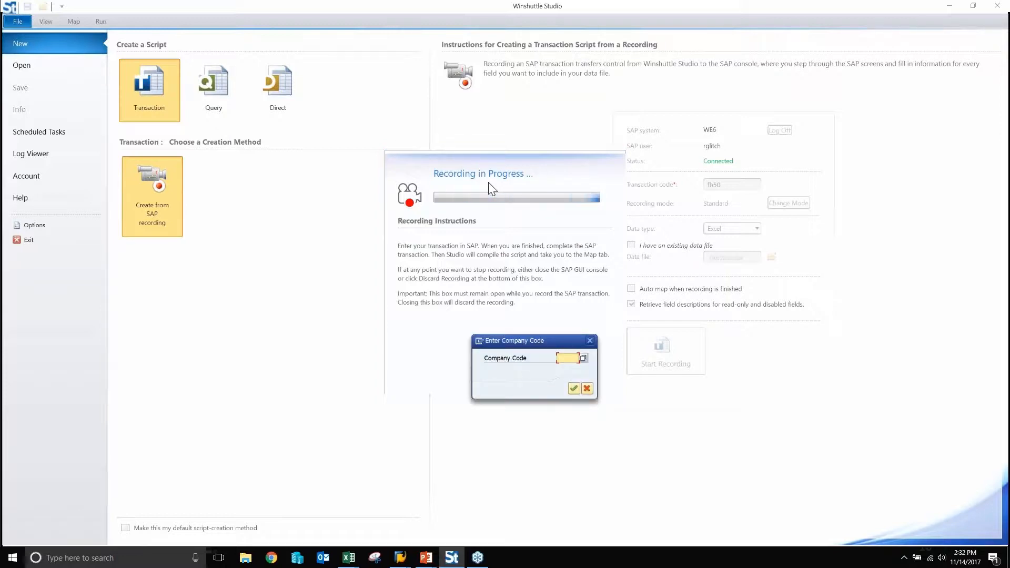
Enter company code 3000 for the G/L account document and maximize the SAP entry window.
{"action": "type", "text": "3000"}
{"action": "key", "text": "Return"}
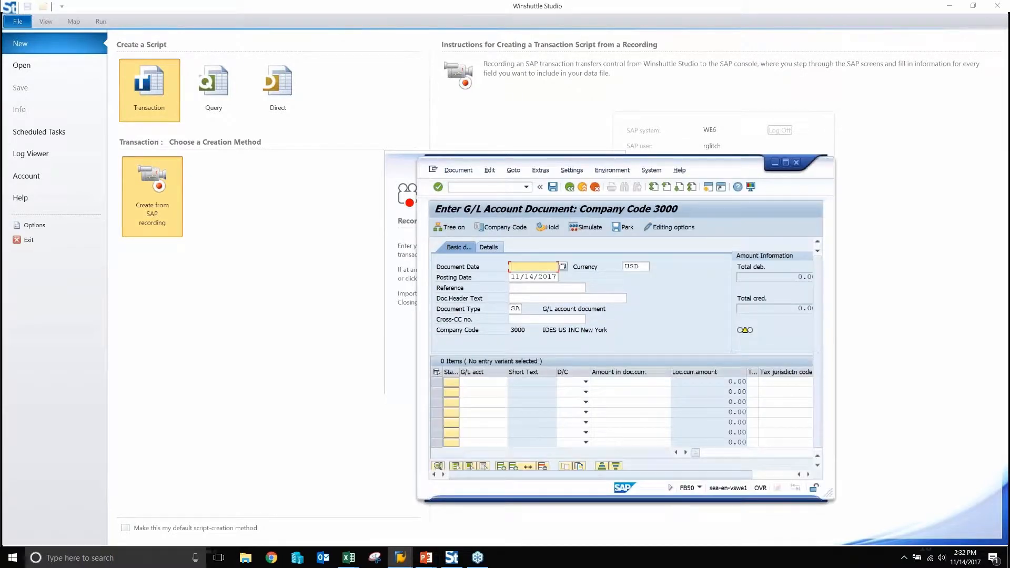
{"action": "left_click", "coordinate": [785, 162]}
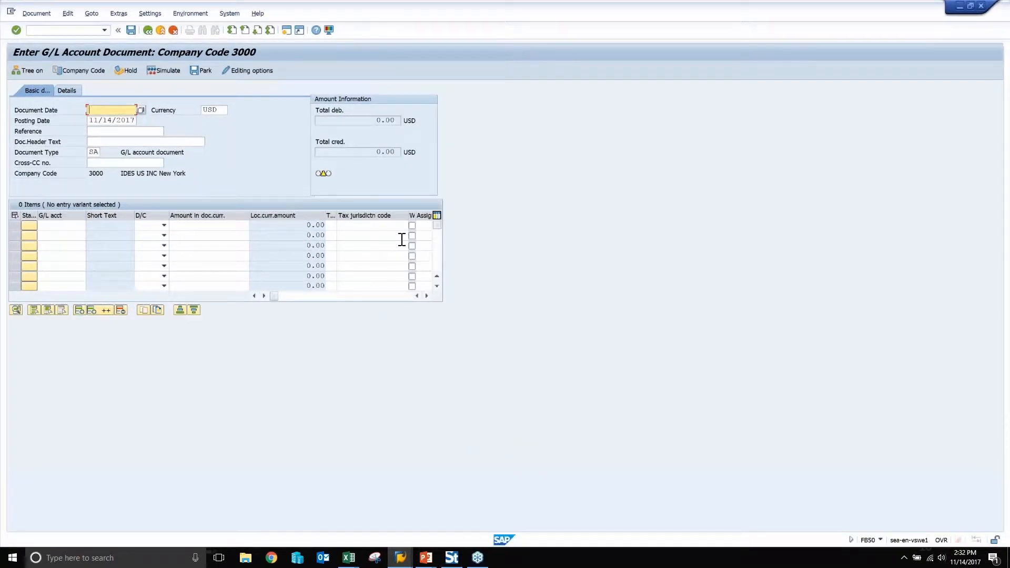
Set the document date to 11/14/2014, the currency to USD and the posting date to 11/14/2017.
{"action": "type", "text": "11/14/"}
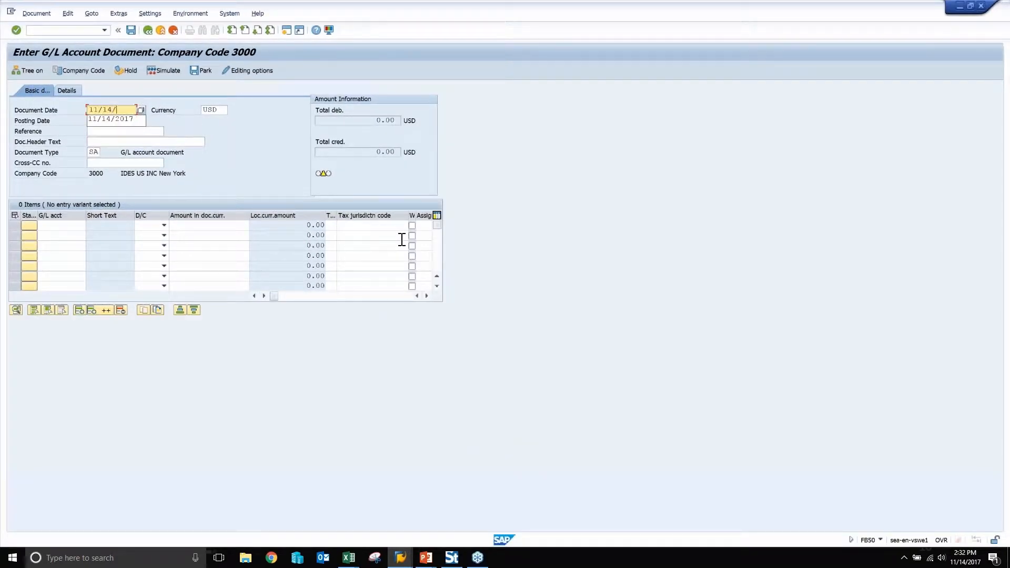
{"action": "type", "text": "2014"}
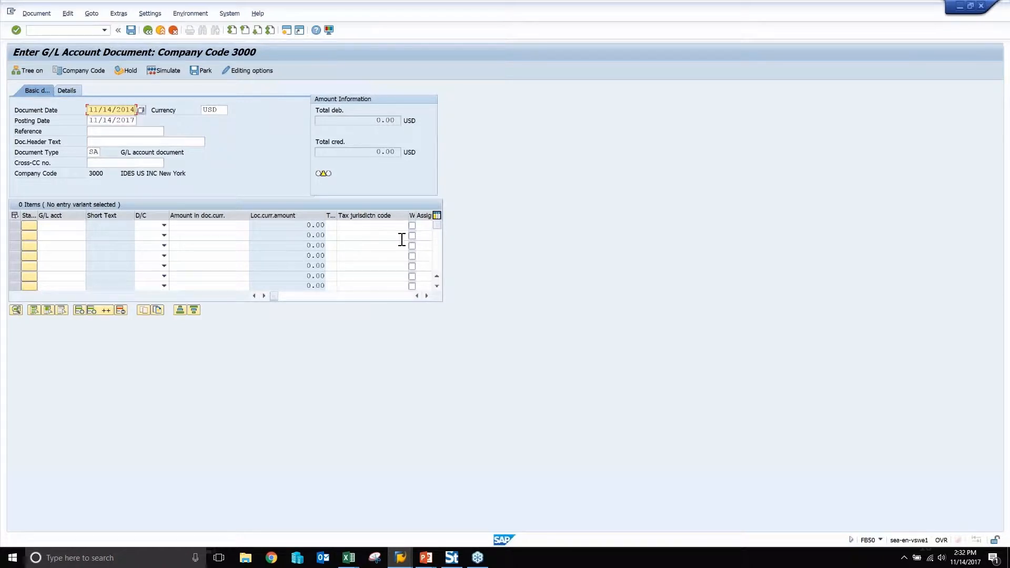
{"action": "left_click_drag", "start_coordinate": [221, 111], "coordinate": [200, 110]}
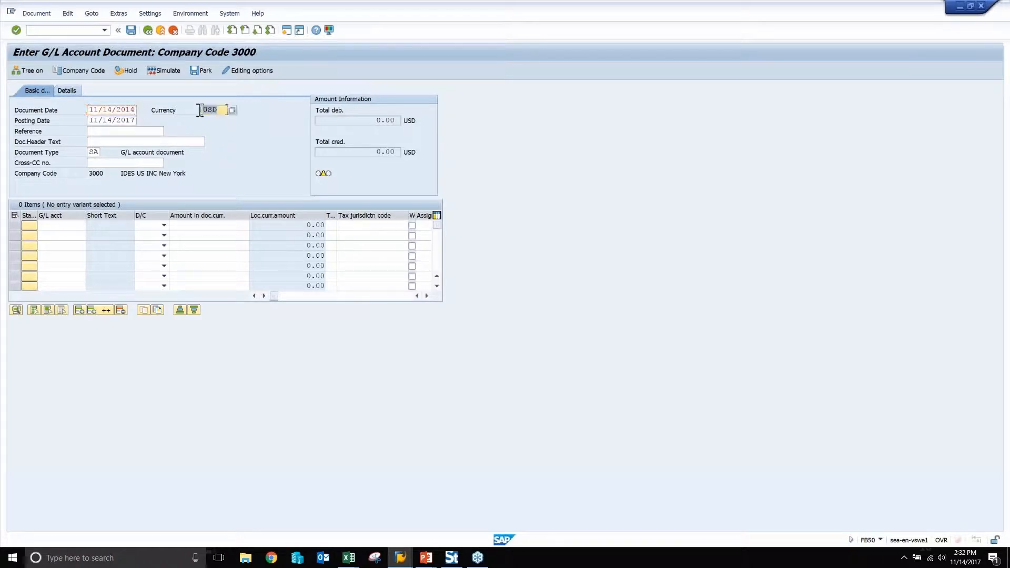
{"action": "type", "text": "USD"}
{"action": "left_click_drag", "start_coordinate": [90, 121], "coordinate": [148, 122]}
{"action": "type", "text": "1"}
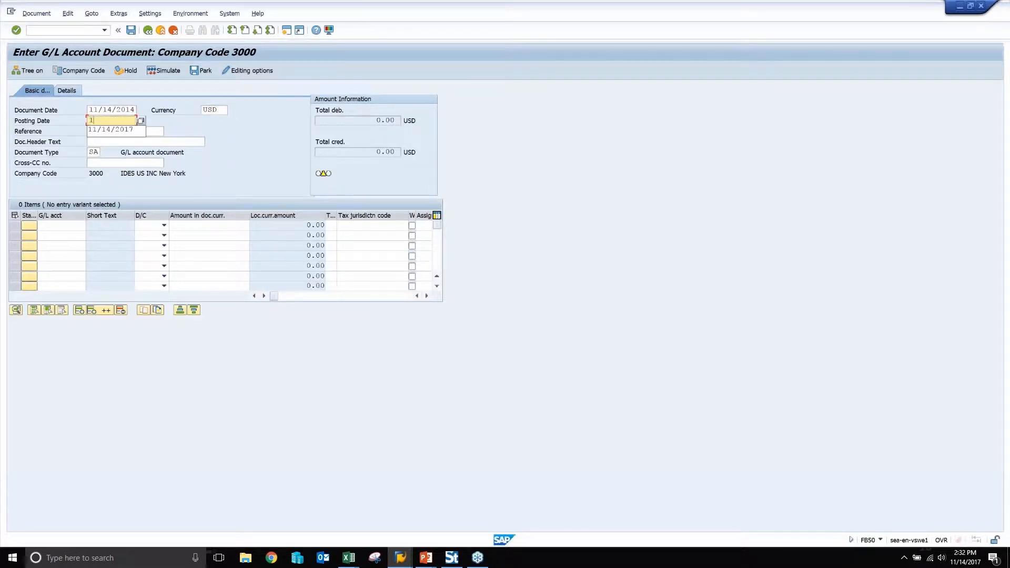
{"action": "type", "text": "1/14/2017"}
Enter reference "Ref 1", document header text "Header Text" and document type SA, and submit the header data.
{"action": "left_click", "coordinate": [125, 131]}
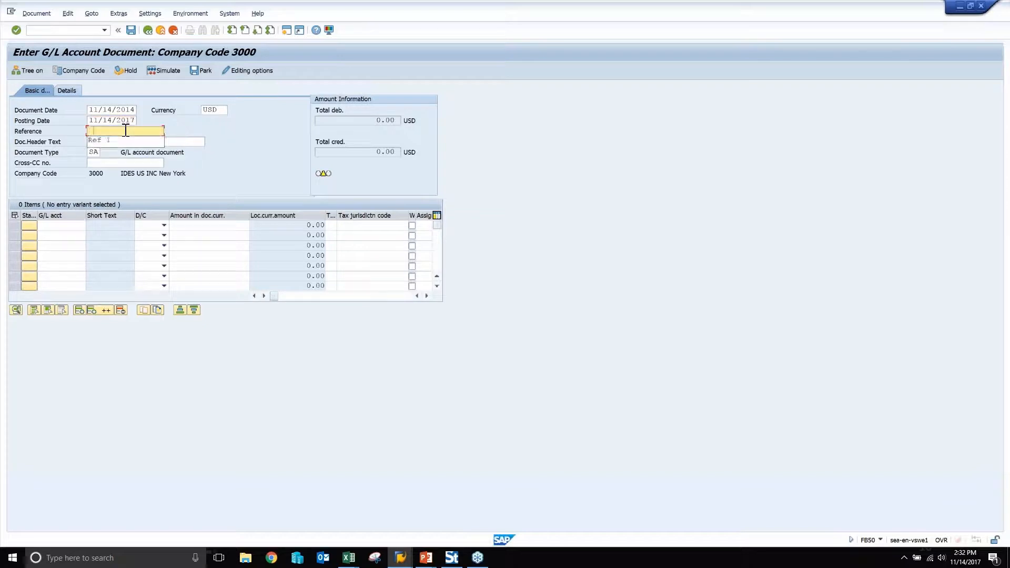
{"action": "type", "text": "Ref 1"}
{"action": "left_click", "coordinate": [105, 141]}
{"action": "left_click", "coordinate": [105, 151]}
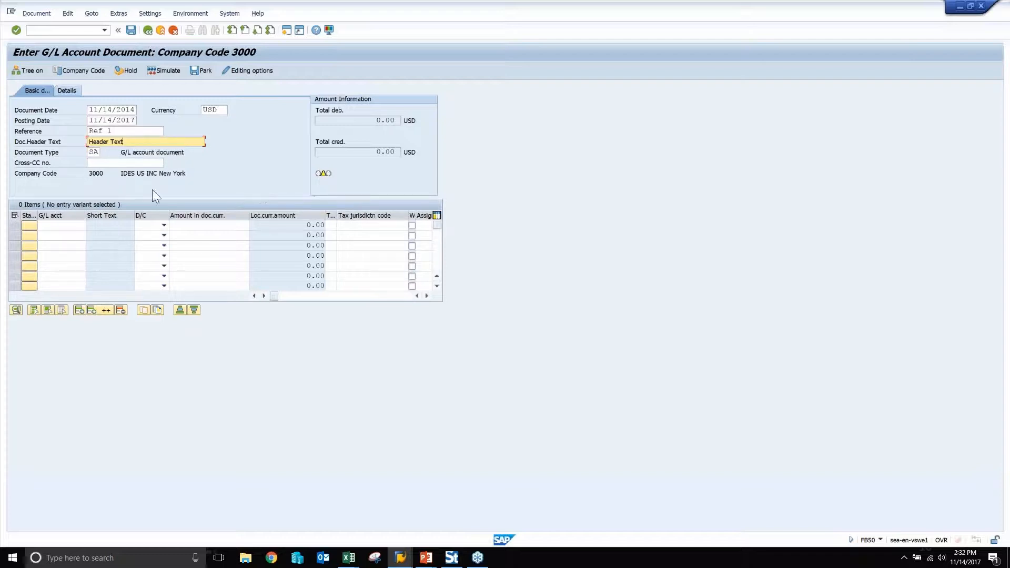
{"action": "double_click", "coordinate": [91, 152]}
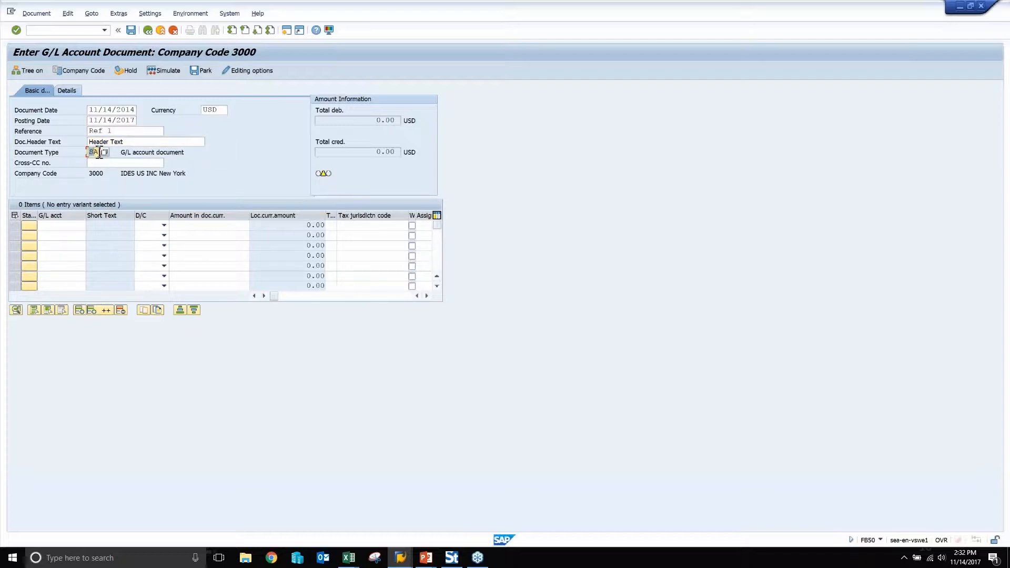
{"action": "left_click", "coordinate": [100, 162]}
{"action": "key", "text": "Return"}
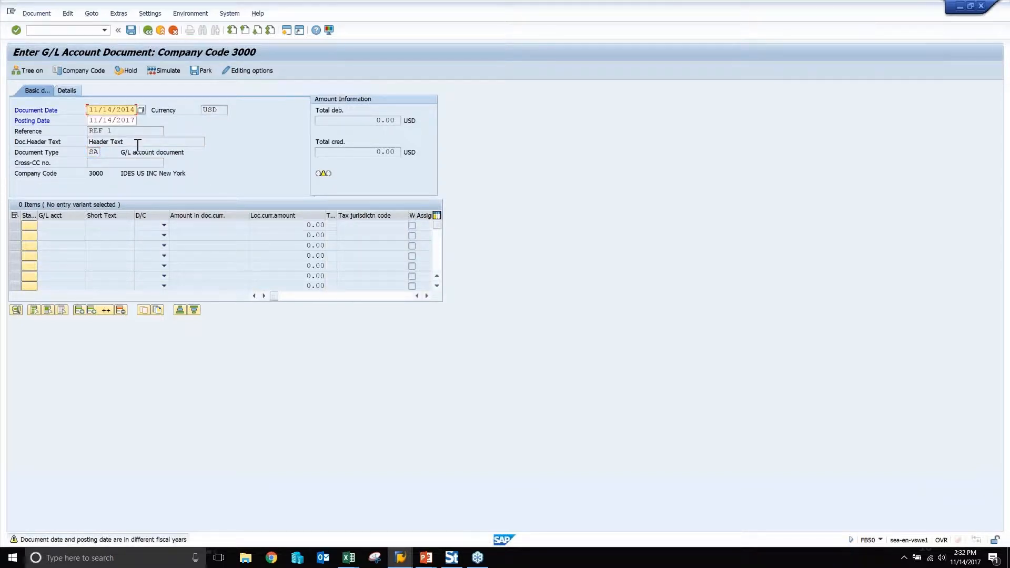
Correct the document date to 11/14/2017 and resubmit the document header.
{"action": "left_click", "coordinate": [131, 109]}
{"action": "type", "text": "7"}
{"action": "key", "text": "Return"}
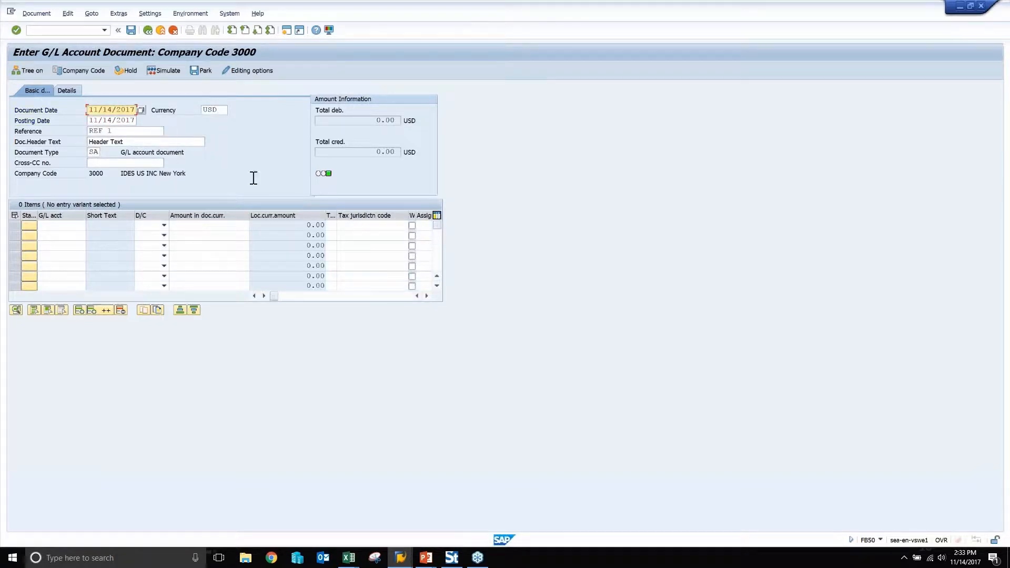
Fill the first line item with G/L account 473000, Credit and an amount of 500.
{"action": "left_click", "coordinate": [74, 227]}
{"action": "type", "text": "4"}
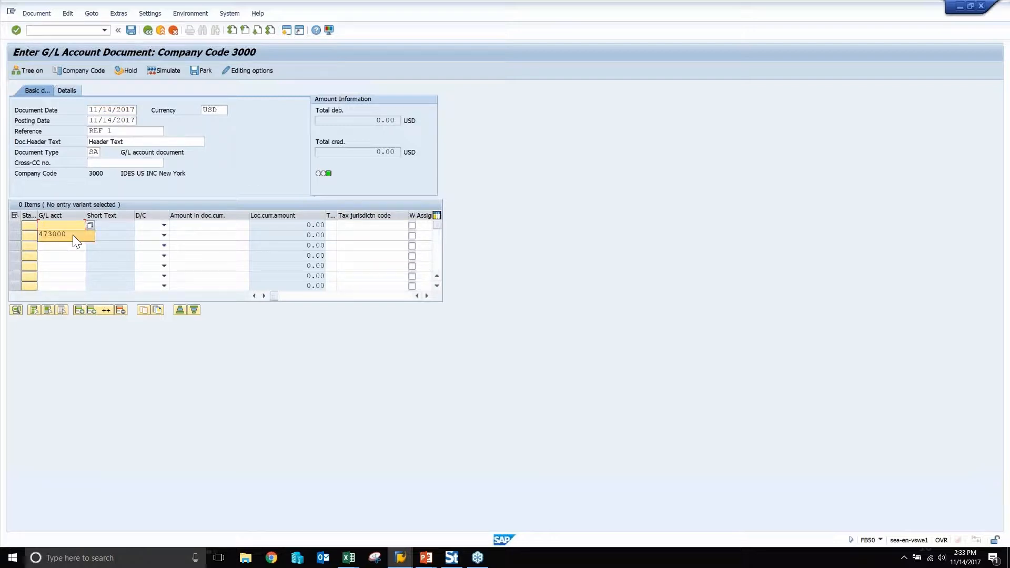
{"action": "left_click", "coordinate": [73, 235]}
{"action": "left_click", "coordinate": [153, 230]}
{"action": "left_click", "coordinate": [148, 241]}
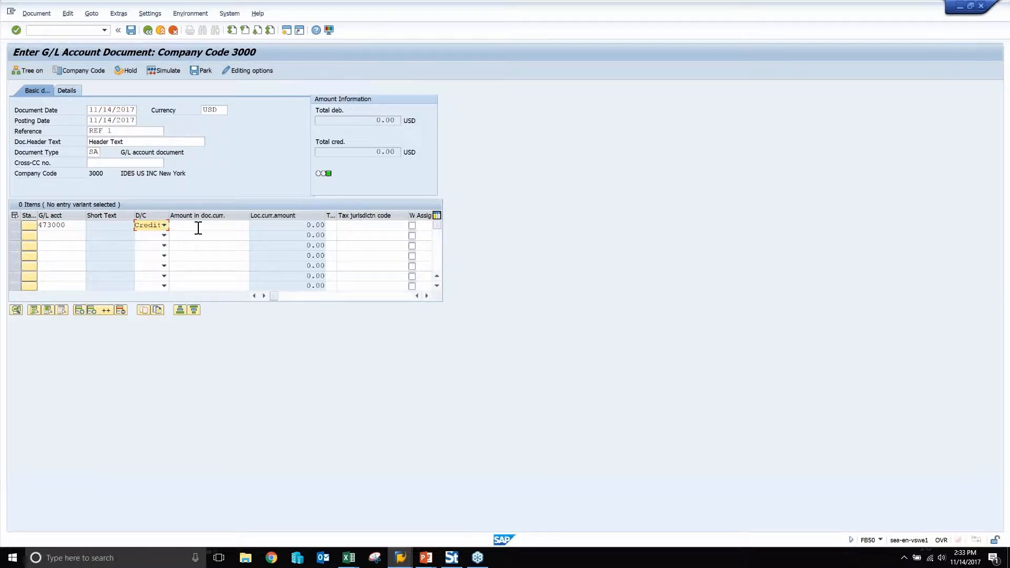
{"action": "left_click", "coordinate": [199, 226]}
{"action": "type", "text": "500"}
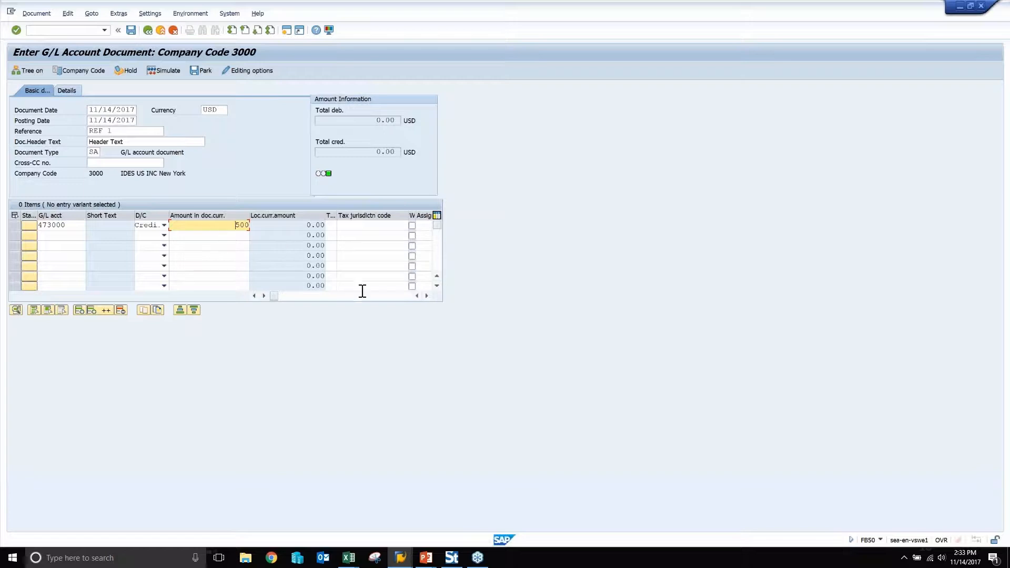
Assign cost center 3110 to the first line item.
{"action": "left_click", "coordinate": [427, 296]}
{"action": "left_click", "coordinate": [427, 296]}
{"action": "left_click", "coordinate": [427, 296]}
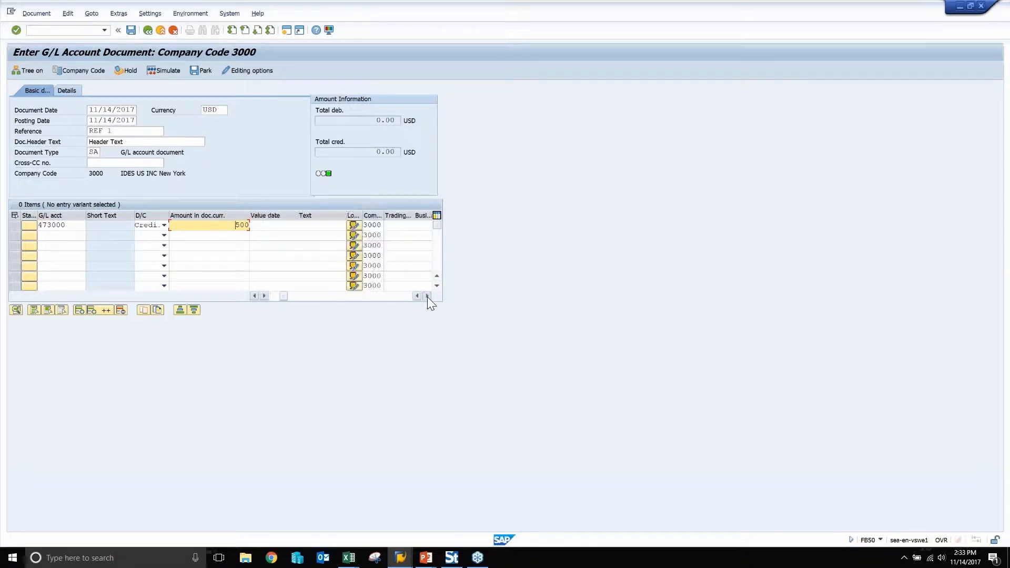
{"action": "left_click", "coordinate": [427, 296]}
{"action": "left_click", "coordinate": [427, 296]}
{"action": "left_click", "coordinate": [391, 226]}
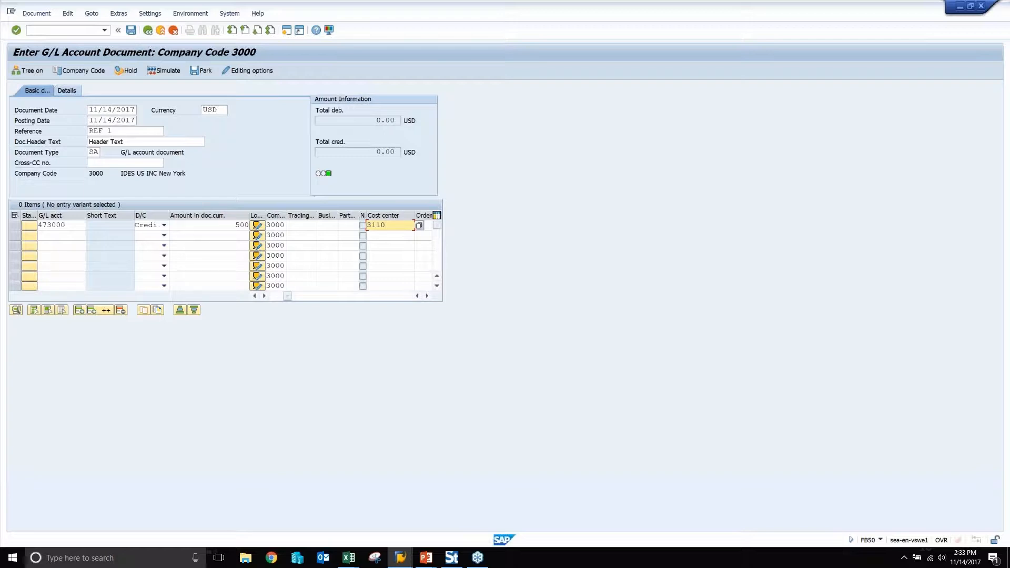
Insert a blank line above the 473000 line item and park the document to finish the recording.
{"action": "left_click", "coordinate": [427, 296]}
{"action": "left_click", "coordinate": [427, 296]}
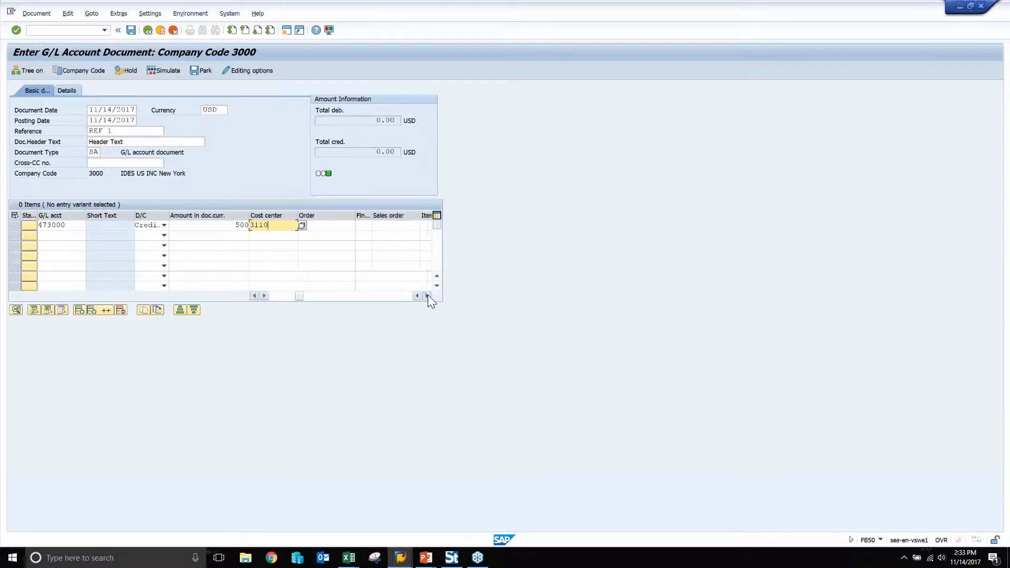
{"action": "left_click", "coordinate": [427, 296]}
{"action": "left_click", "coordinate": [427, 295]}
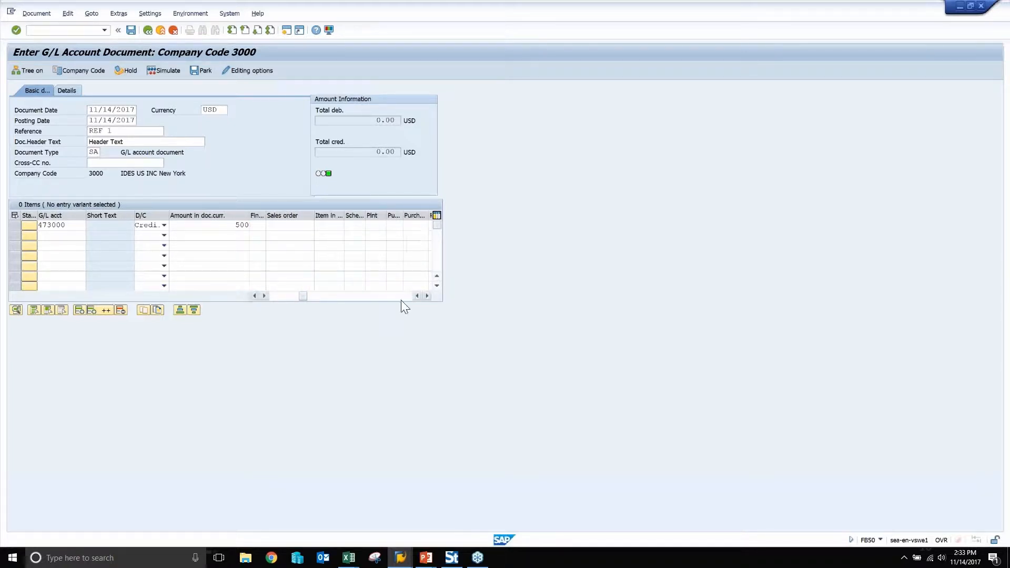
{"action": "left_click", "coordinate": [14, 227]}
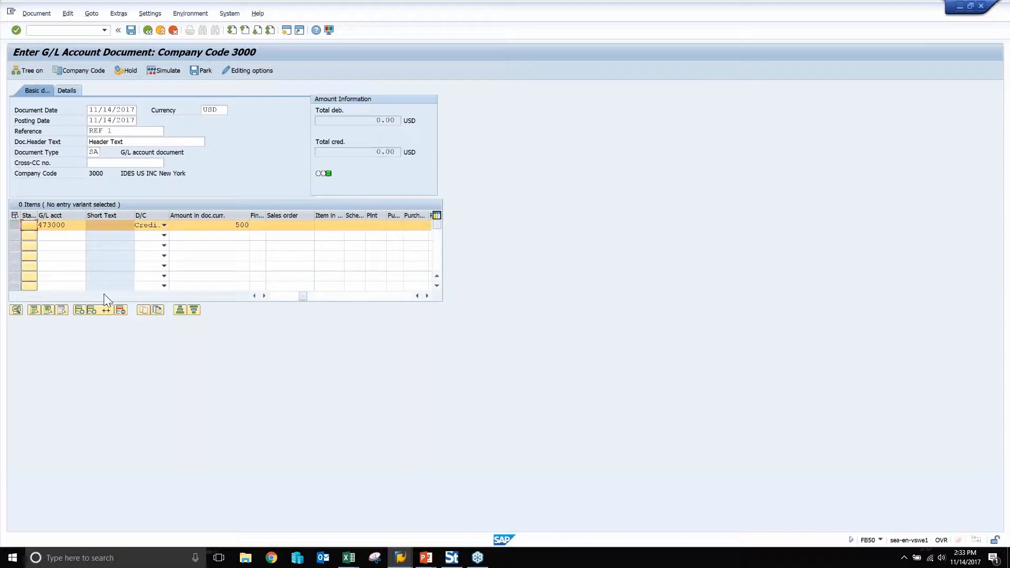
{"action": "left_click", "coordinate": [77, 308]}
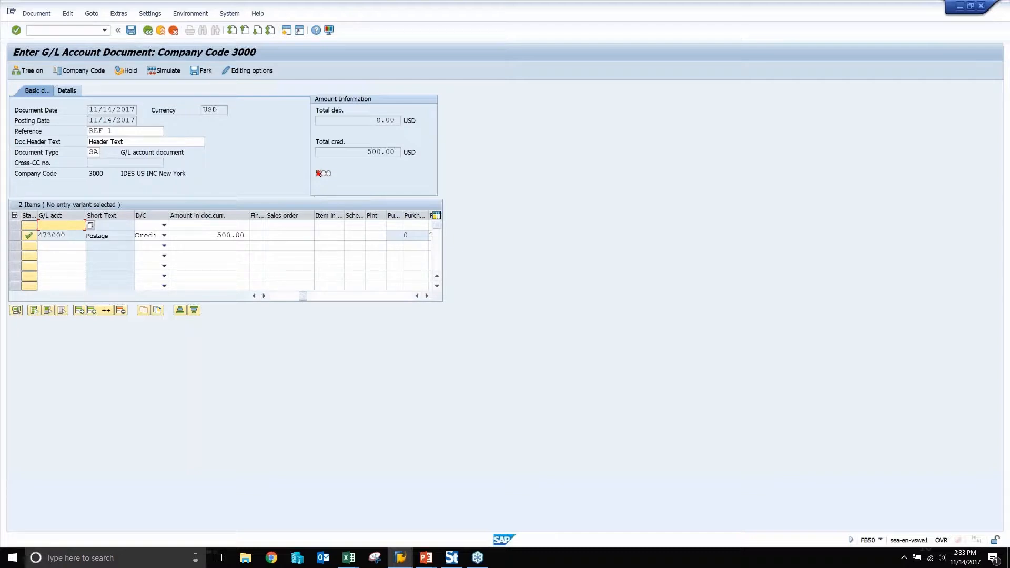
{"action": "left_click", "coordinate": [205, 72]}
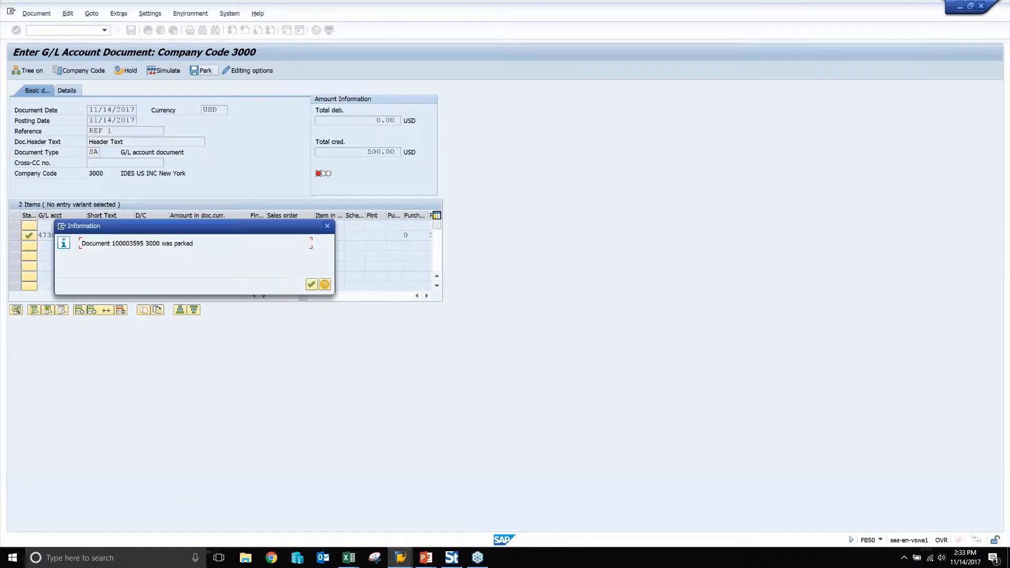
{"action": "left_click", "coordinate": [310, 284]}
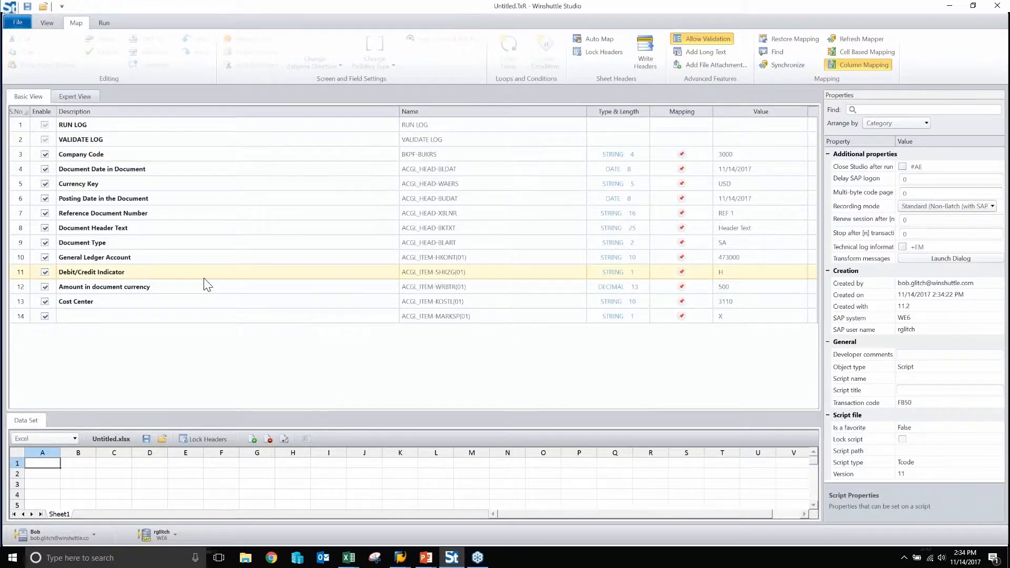
Map the header fields from Company Code through Document Type to consecutive Excel columns B to H.
{"action": "left_click", "coordinate": [98, 154]}
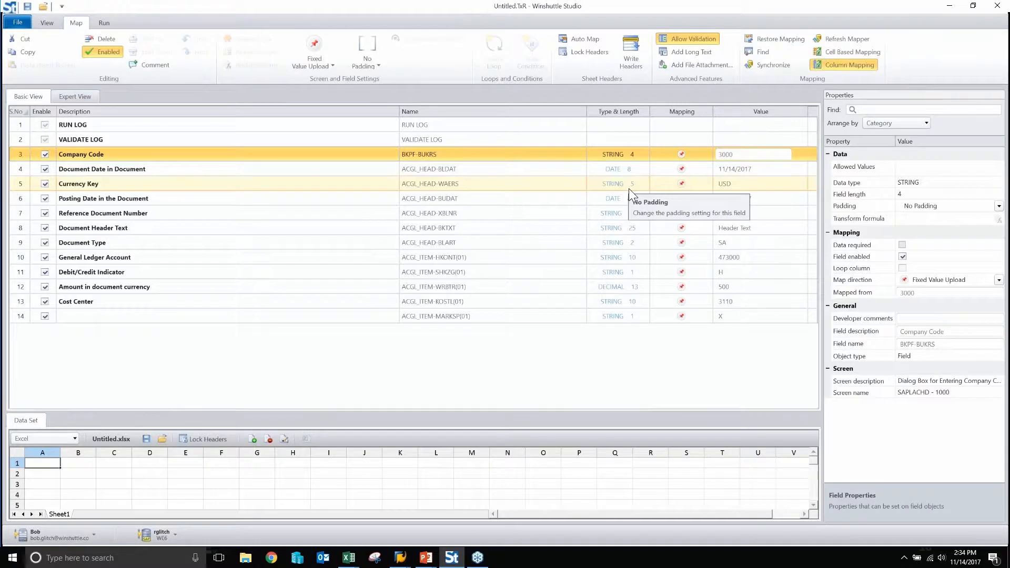
{"action": "left_click", "coordinate": [141, 242], "text": "shift"}
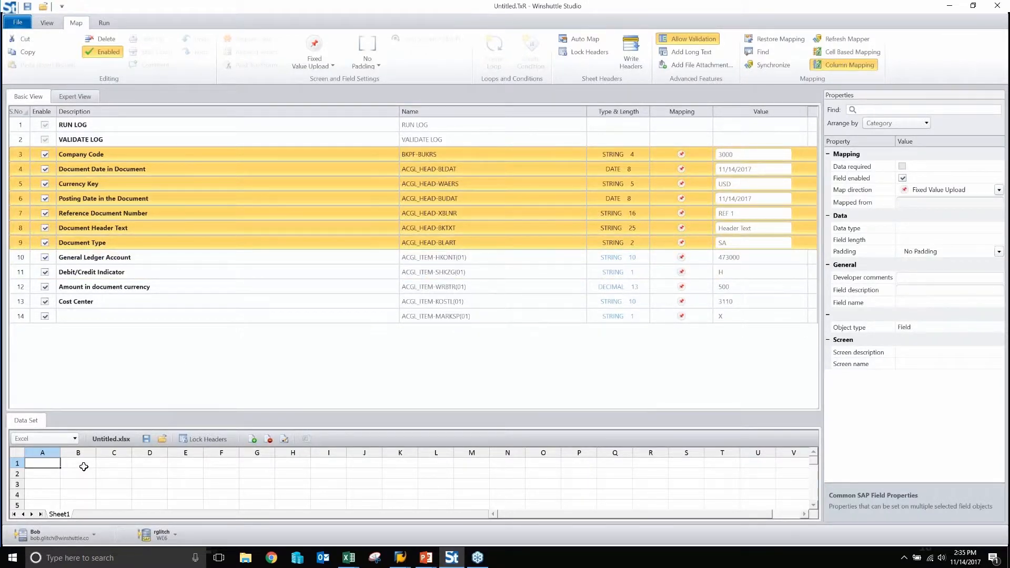
{"action": "mouse_move", "coordinate": [84, 466]}
{"action": "left_mouse_down"}
{"action": "mouse_move", "coordinate": [497, 251]}
{"action": "mouse_move", "coordinate": [609, 175]}
{"action": "mouse_move", "coordinate": [79, 464]}
{"action": "left_mouse_up"}
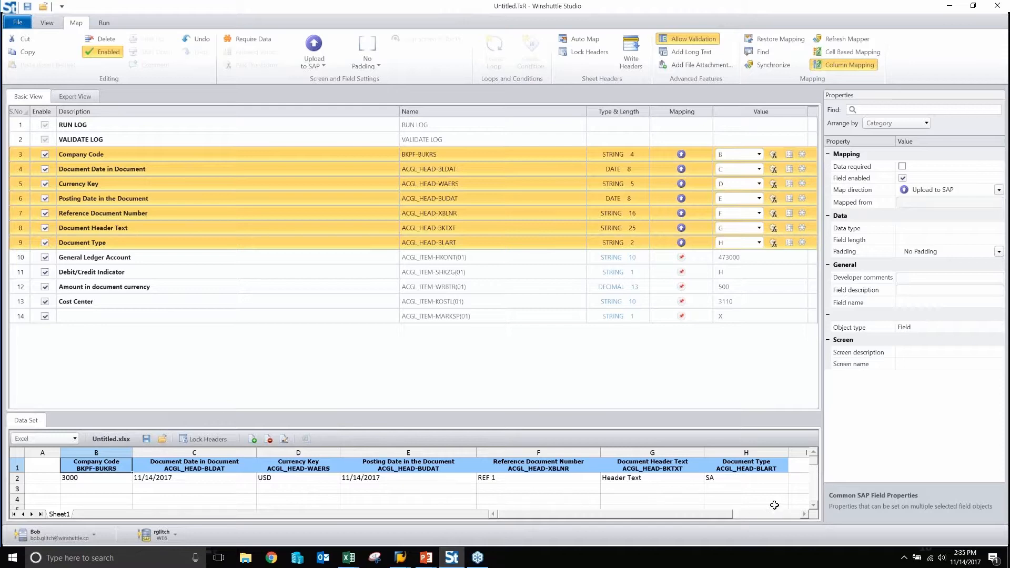
{"action": "left_click", "coordinate": [162, 439]}
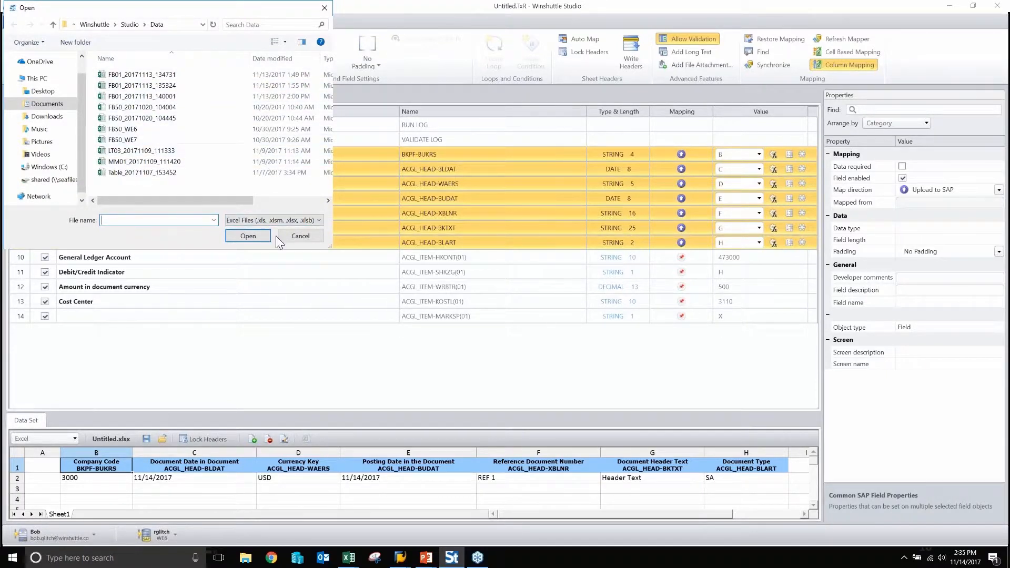
{"action": "left_click", "coordinate": [292, 236]}
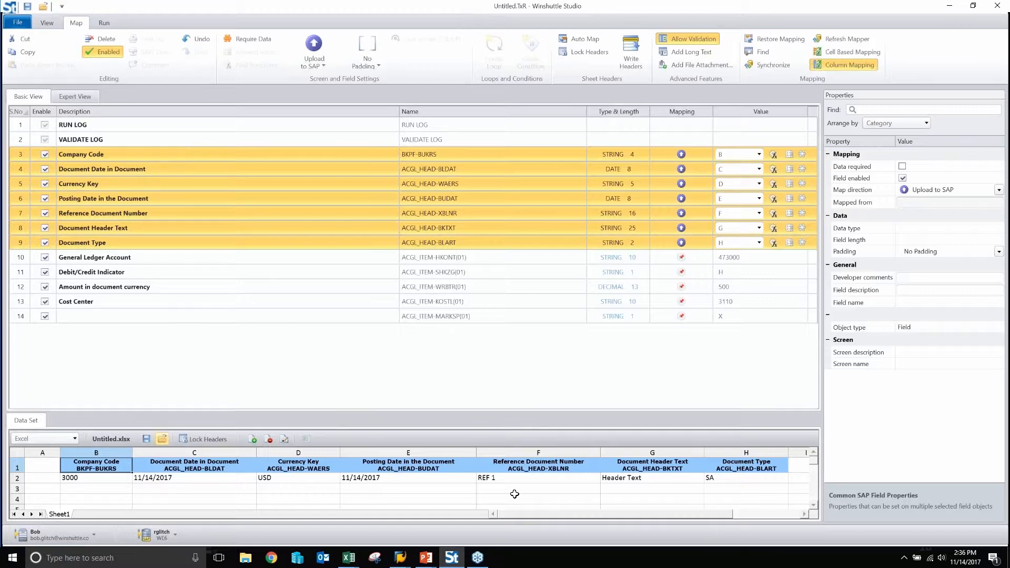
Map General Ledger Account to column J, Debit/Credit Indicator to L, Amount in document currency to K and Cost Center to M.
{"action": "left_click", "coordinate": [803, 513]}
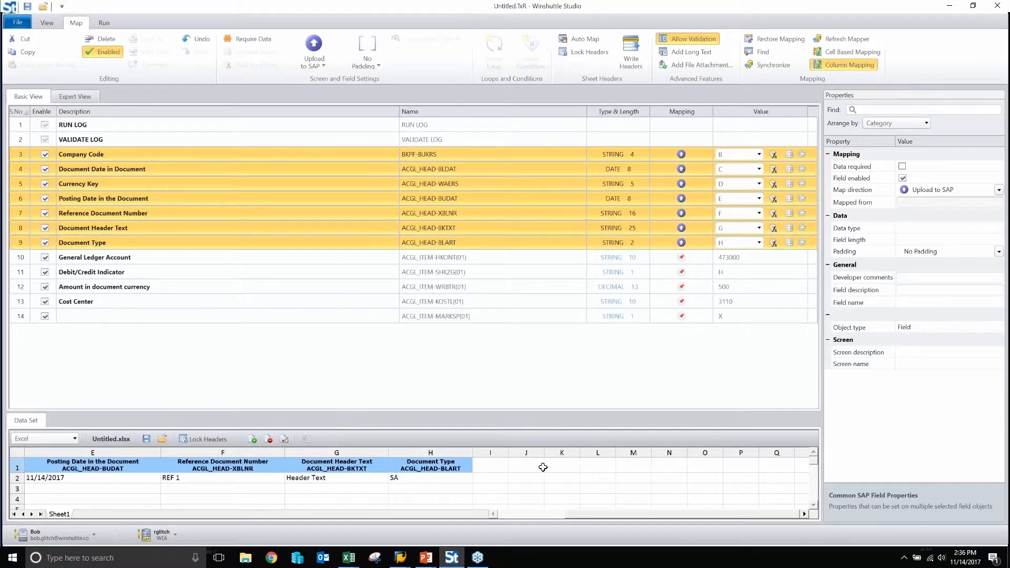
{"action": "left_click_drag", "start_coordinate": [531, 466], "coordinate": [733, 266]}
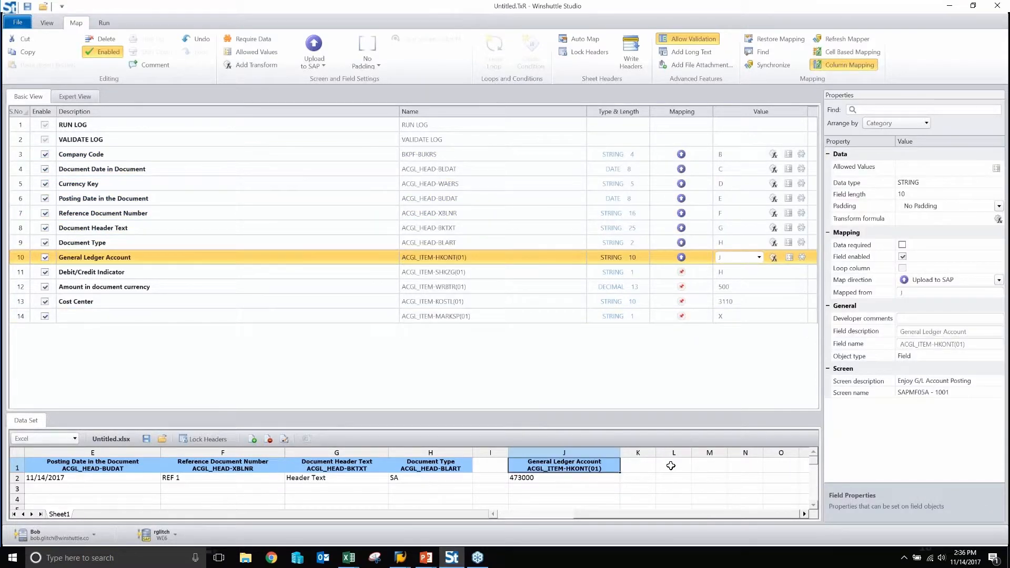
{"action": "left_click_drag", "start_coordinate": [671, 465], "coordinate": [740, 273]}
{"action": "left_click", "coordinate": [640, 469]}
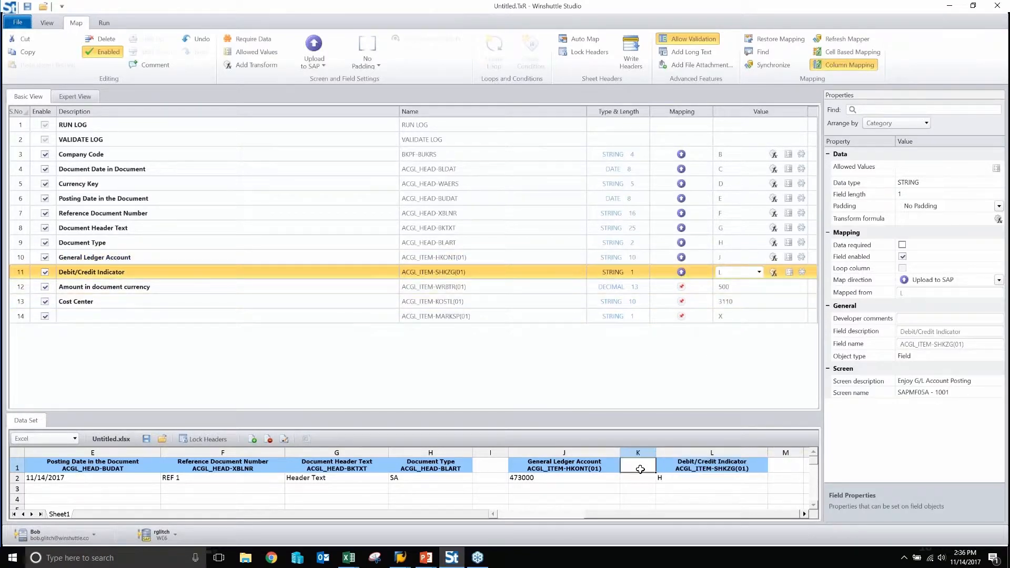
{"action": "left_click_drag", "start_coordinate": [640, 469], "coordinate": [732, 286]}
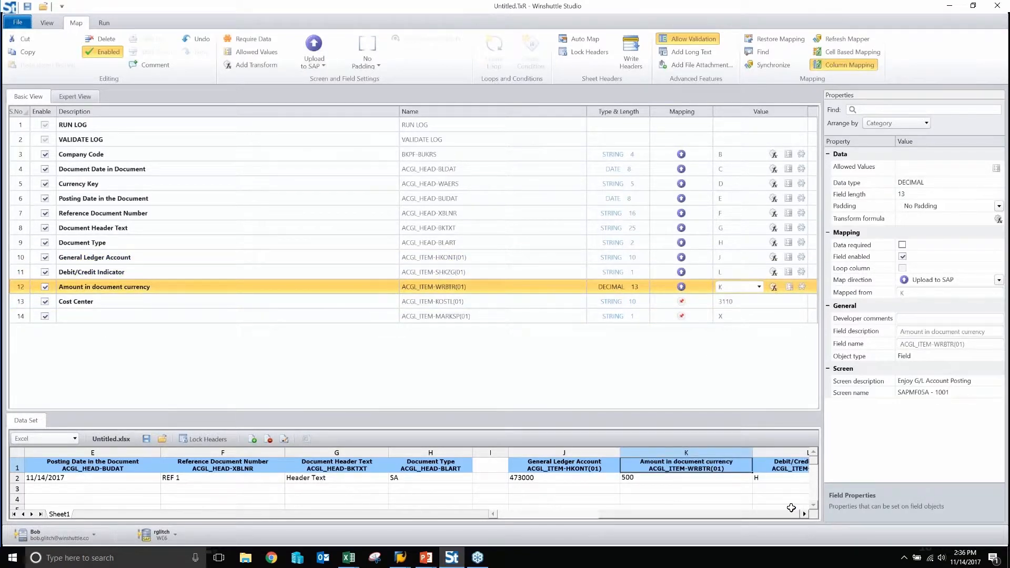
{"action": "left_click", "coordinate": [804, 514]}
{"action": "left_click", "coordinate": [803, 513]}
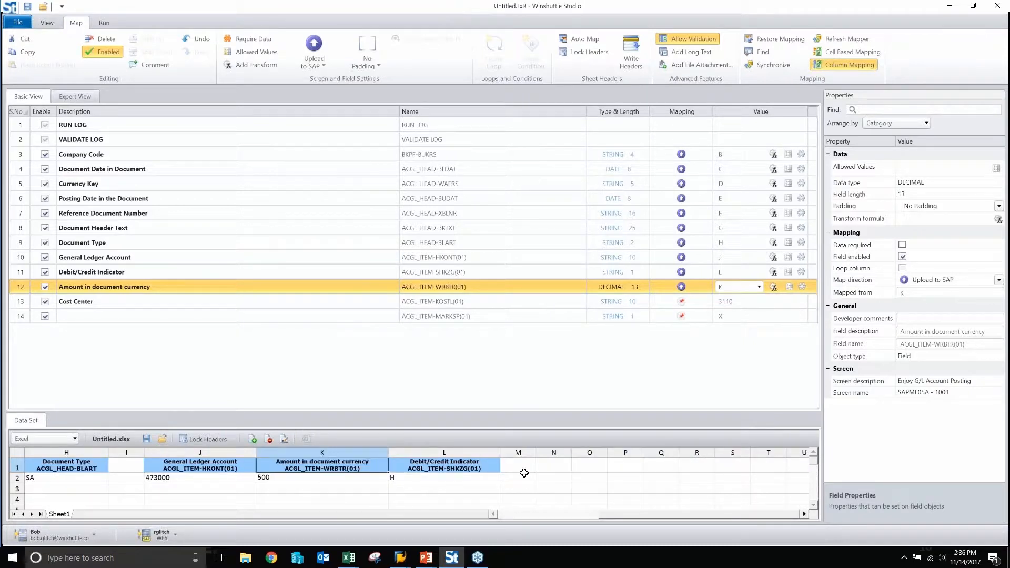
{"action": "left_click_drag", "start_coordinate": [524, 473], "coordinate": [737, 302]}
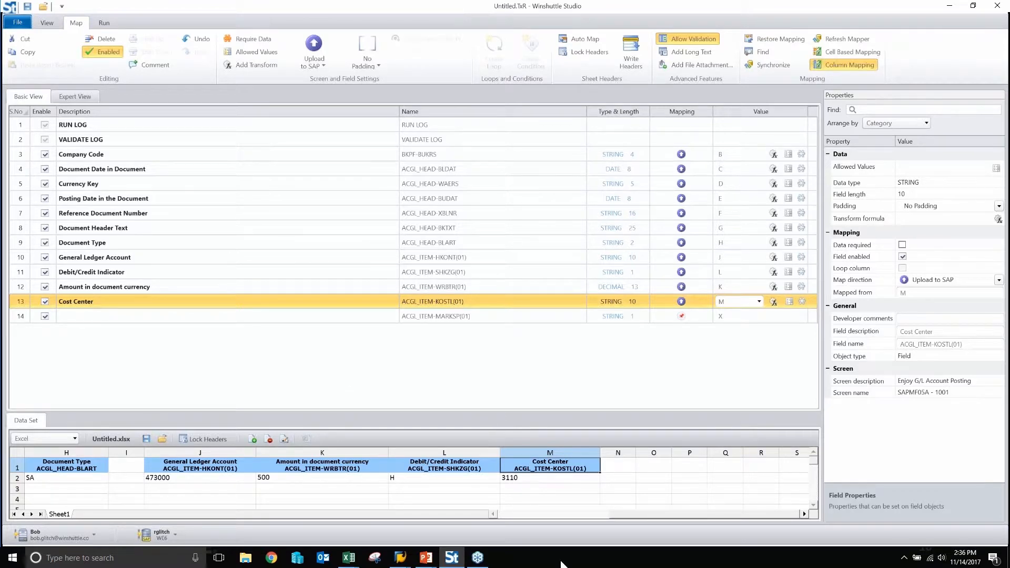
Show the recorded script's field mapping in Expert View.
{"action": "left_click_drag", "start_coordinate": [639, 513], "coordinate": [521, 515]}
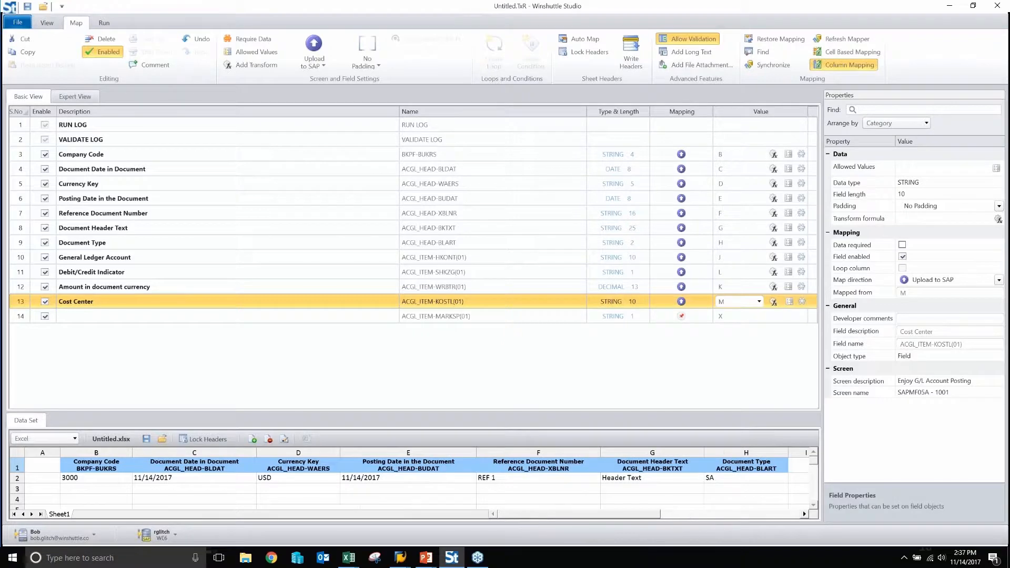
{"action": "left_click", "coordinate": [84, 100]}
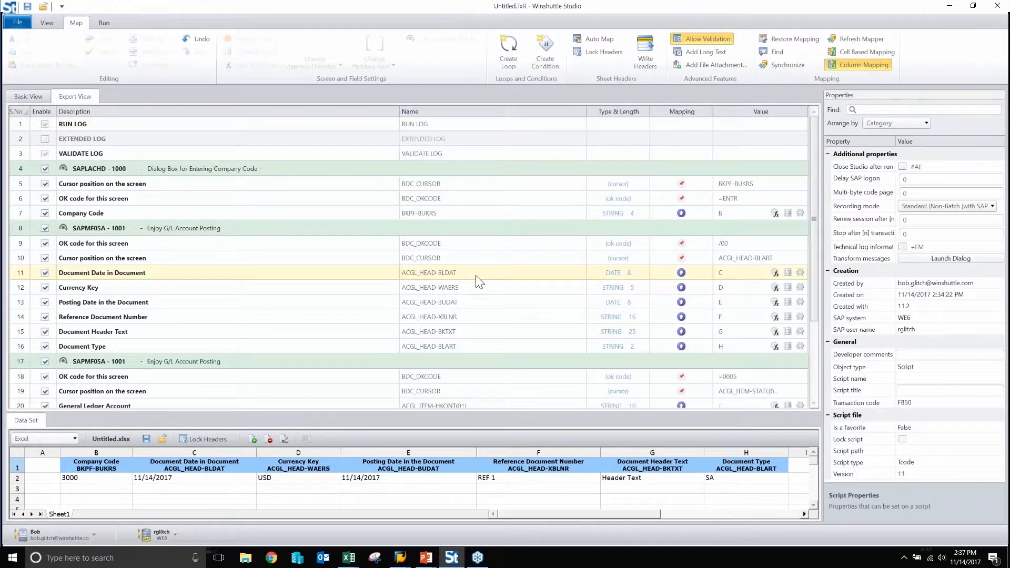
Enable Skip Screen if Not Present for the company code dialog screen SAPLACHD - 1000.
{"action": "scroll", "coordinate": [469, 283], "scroll_direction": "down", "scroll_amount": 1}
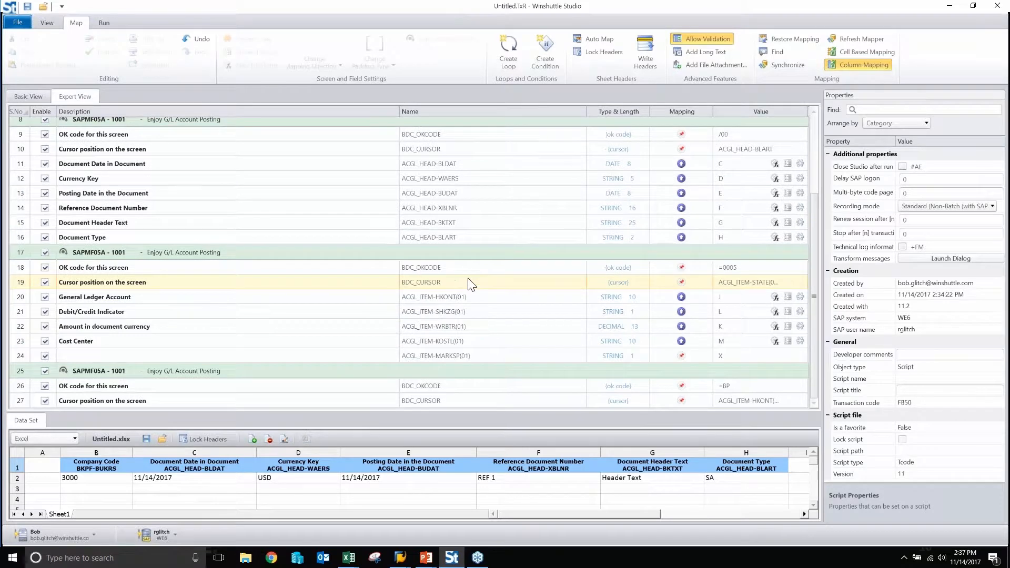
{"action": "scroll", "coordinate": [469, 284], "scroll_direction": "up", "scroll_amount": 3}
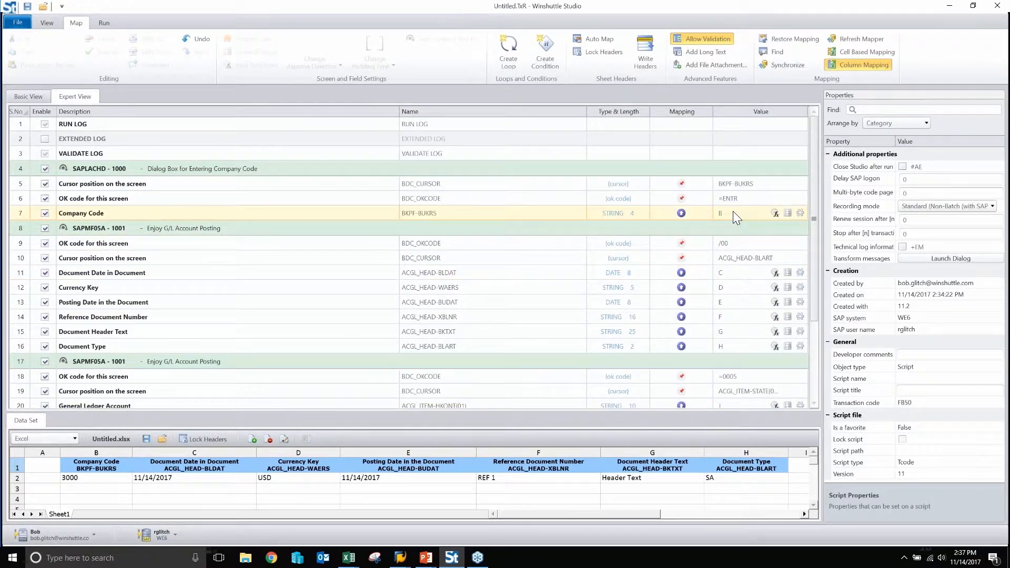
{"action": "scroll", "coordinate": [733, 211], "scroll_direction": "down", "scroll_amount": 2}
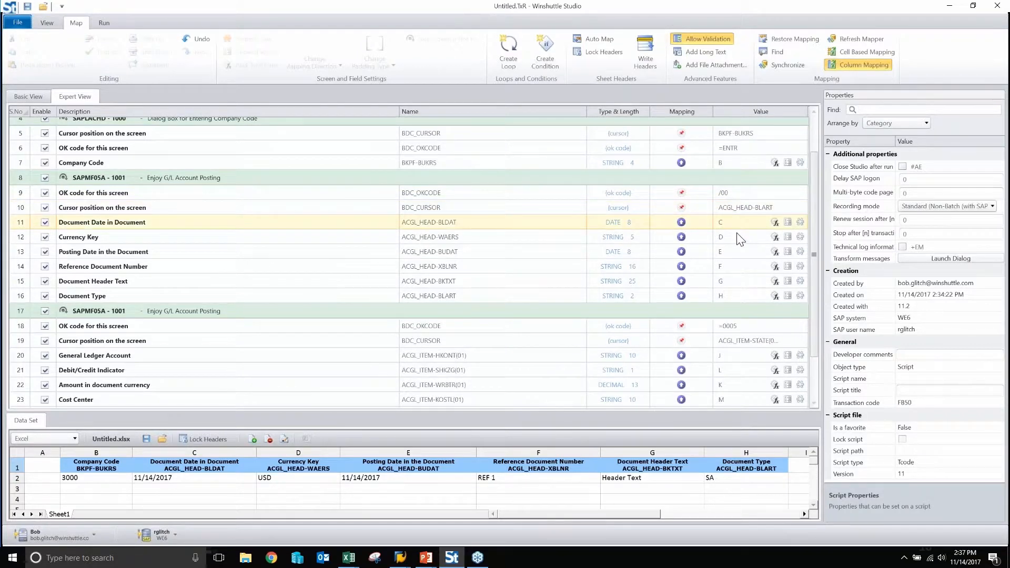
{"action": "scroll", "coordinate": [731, 357], "scroll_direction": "down", "scroll_amount": 3}
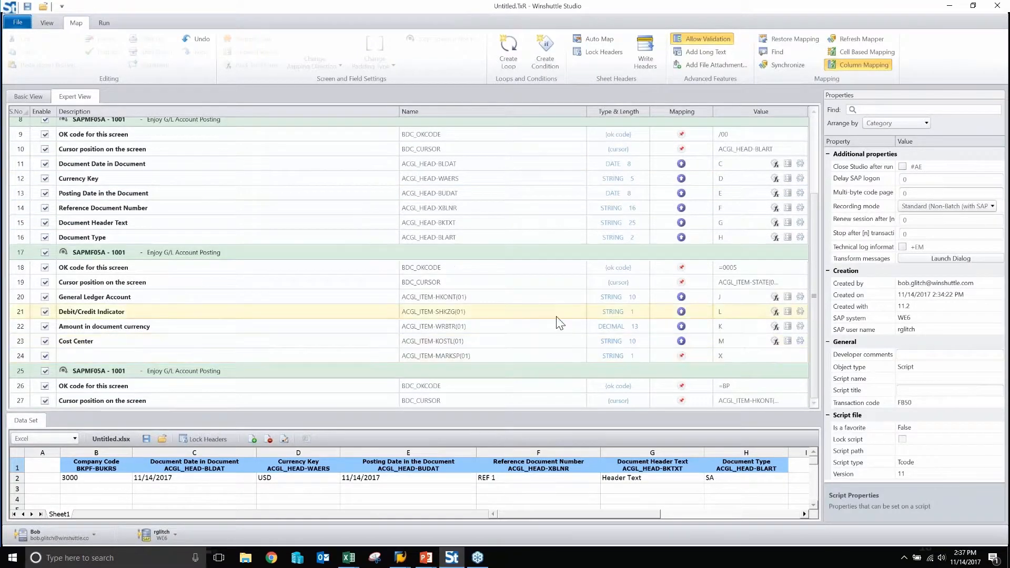
{"action": "scroll", "coordinate": [556, 323], "scroll_direction": "up", "scroll_amount": 5}
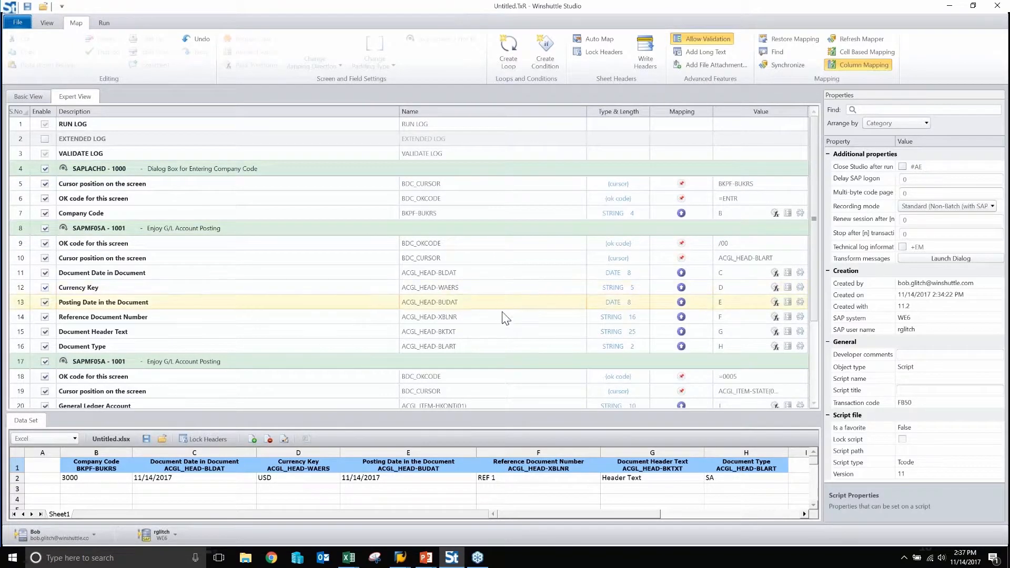
{"action": "scroll", "coordinate": [744, 236], "scroll_direction": "down", "scroll_amount": 2}
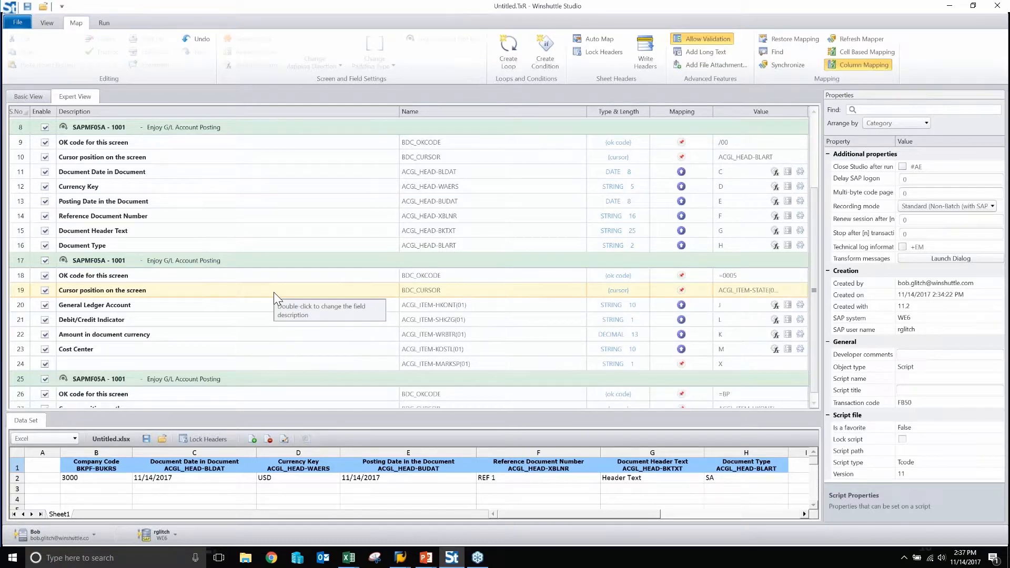
{"action": "scroll", "coordinate": [274, 292], "scroll_direction": "up", "scroll_amount": 3}
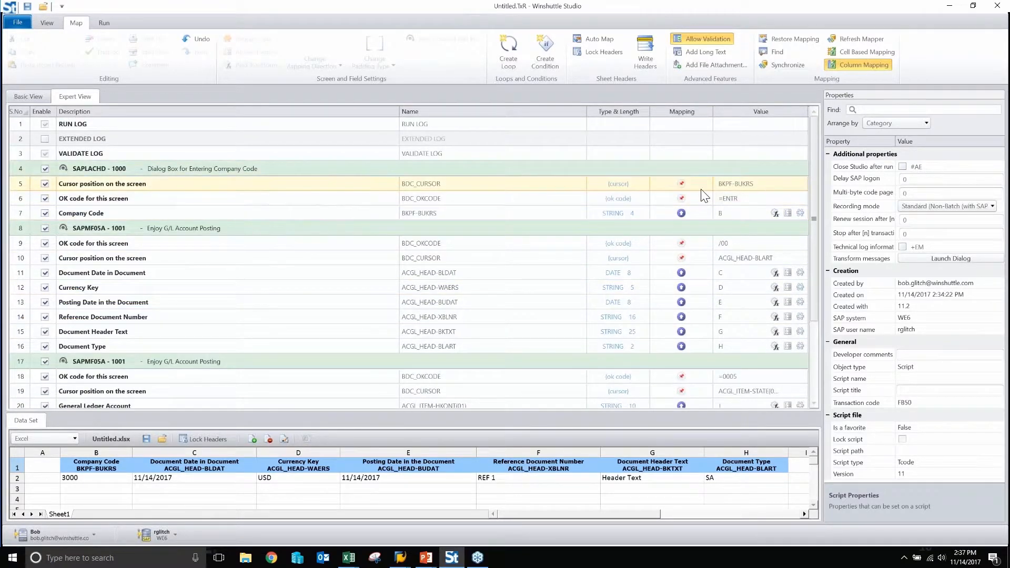
{"action": "left_click", "coordinate": [275, 173]}
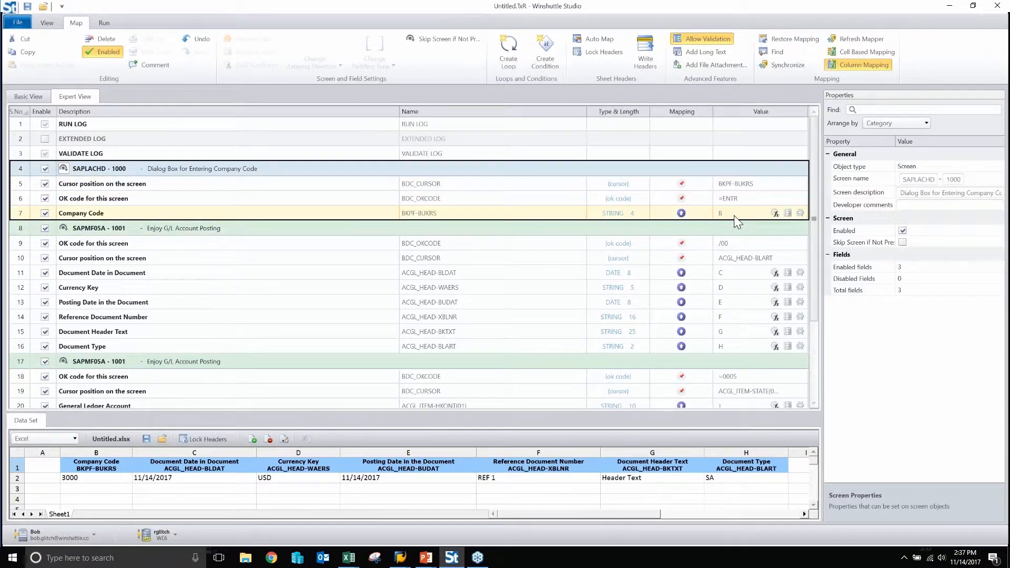
{"action": "left_click", "coordinate": [901, 242]}
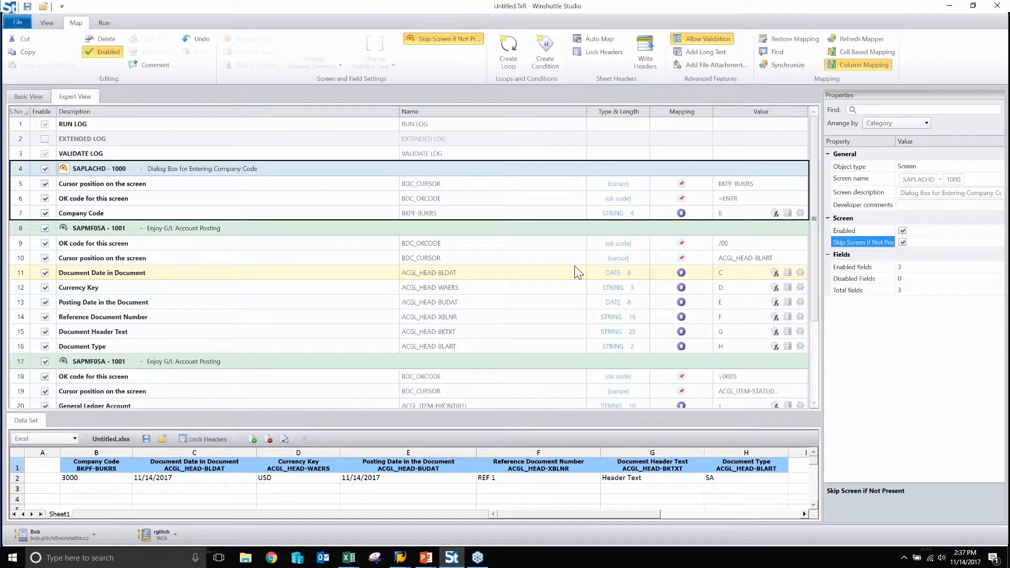
Start a loop on the line item posting screen, repeating script rows 17 through 24.
{"action": "scroll", "coordinate": [599, 253], "scroll_direction": "down", "scroll_amount": 1}
{"action": "left_click", "coordinate": [549, 241]}
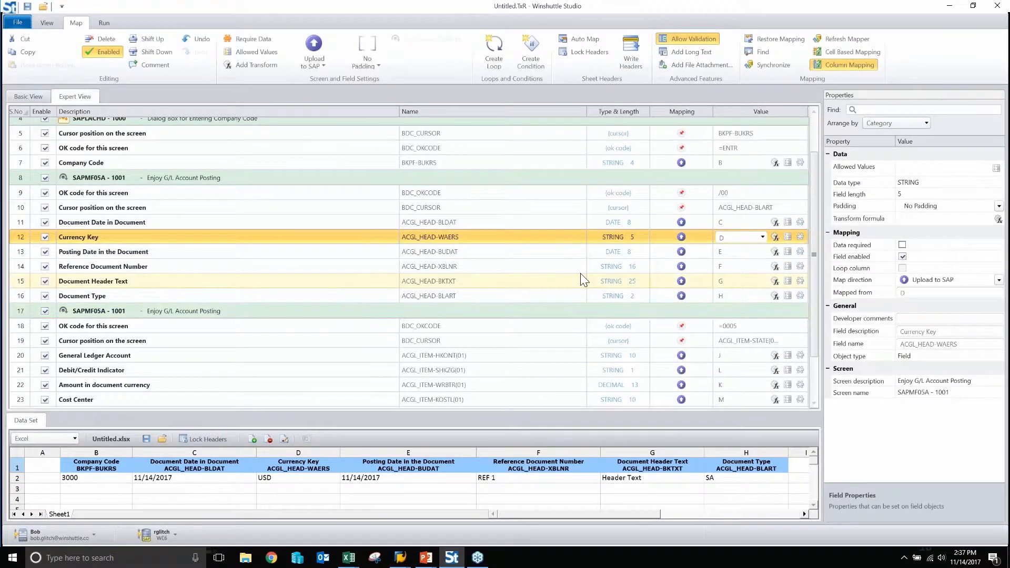
{"action": "scroll", "coordinate": [527, 273], "scroll_direction": "down", "scroll_amount": 2}
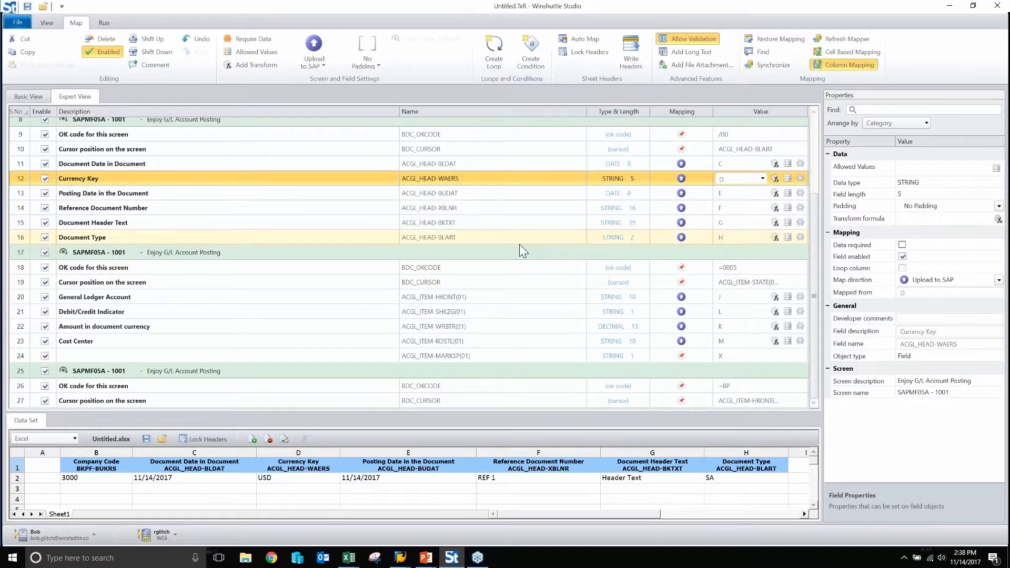
{"action": "left_click", "coordinate": [269, 260]}
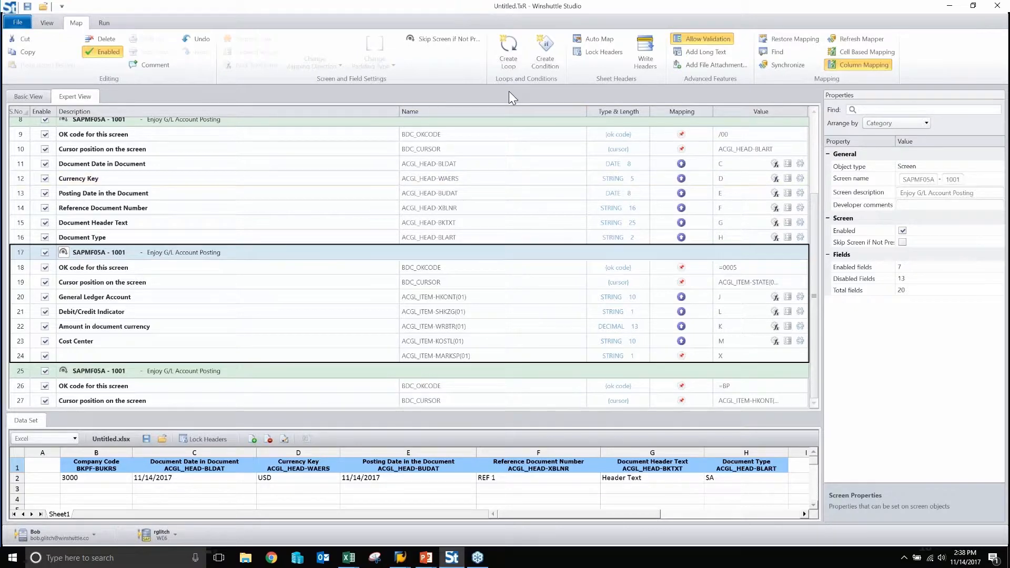
{"action": "left_click", "coordinate": [508, 53]}
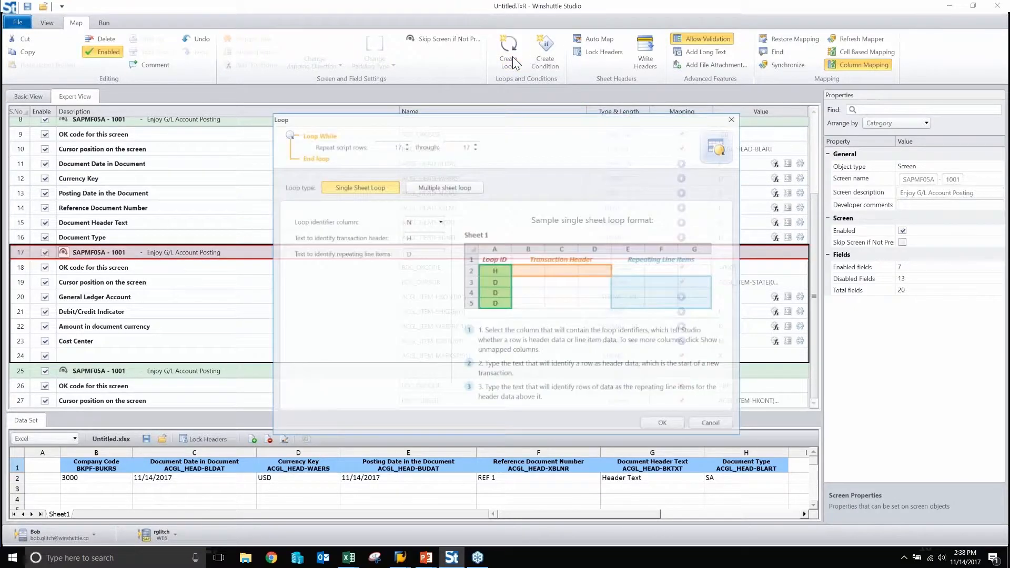
{"action": "left_click", "coordinate": [473, 142]}
{"action": "left_click", "coordinate": [473, 142]}
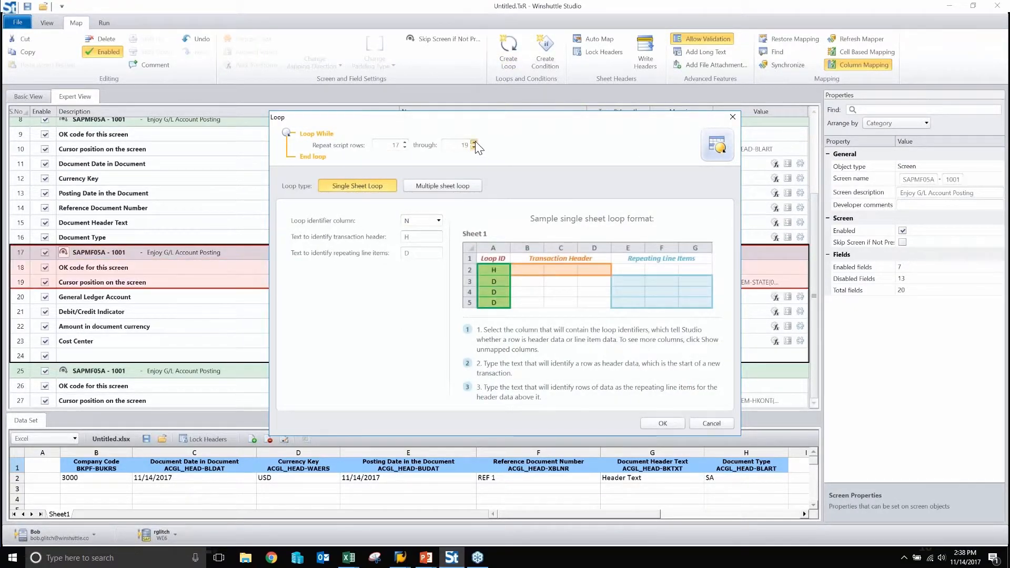
{"action": "left_click", "coordinate": [473, 142]}
{"action": "left_click", "coordinate": [473, 142]}
{"action": "left_click", "coordinate": [474, 142]}
{"action": "left_click", "coordinate": [474, 142]}
{"action": "left_click", "coordinate": [474, 142]}
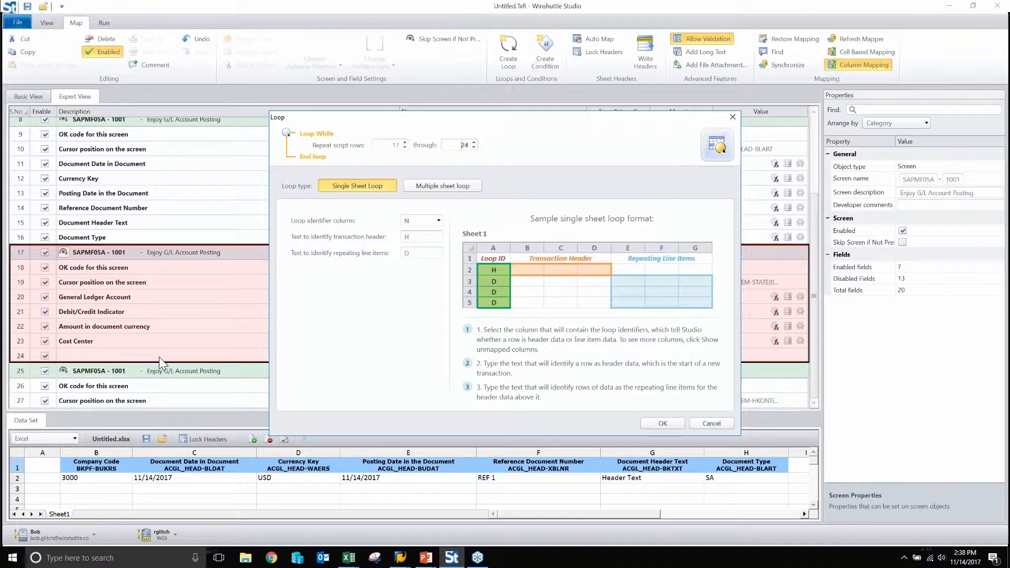
Use unmapped column I as the loop identifier column and create the single sheet loop.
{"action": "left_click", "coordinate": [438, 222]}
{"action": "left_click_drag", "start_coordinate": [522, 276], "coordinate": [522, 288]}
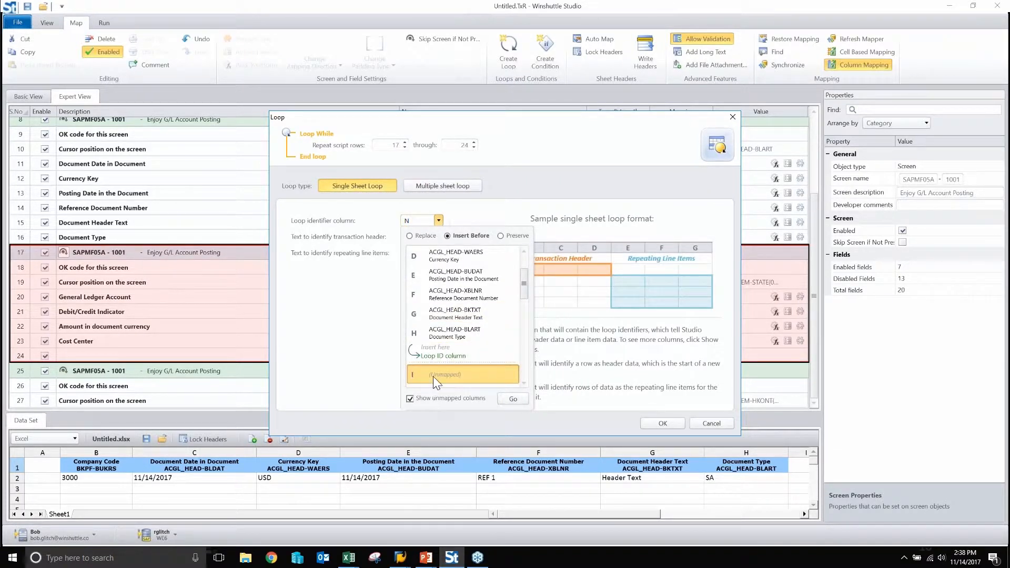
{"action": "left_click", "coordinate": [433, 375]}
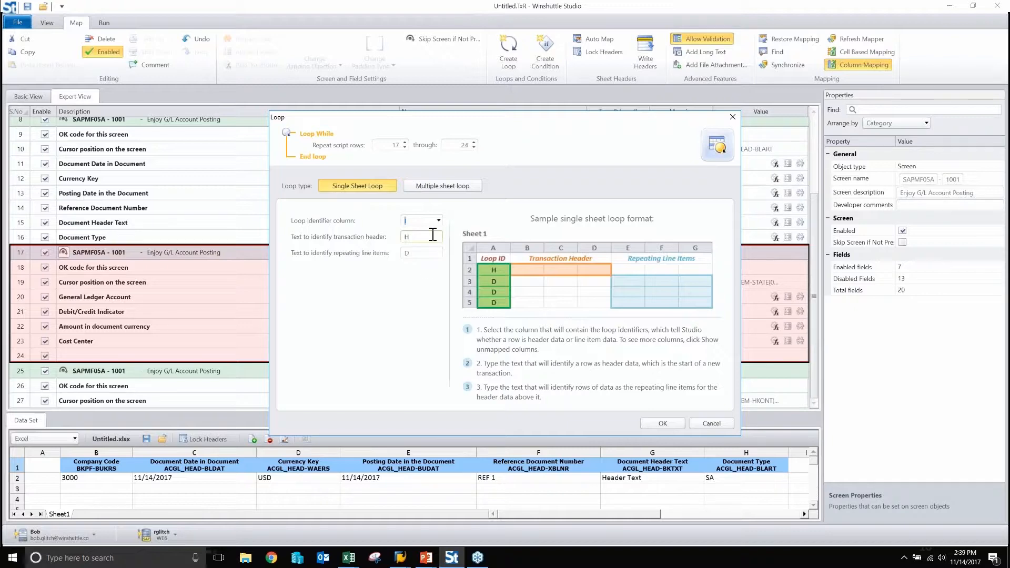
{"action": "left_click", "coordinate": [663, 423]}
{"action": "left_click_drag", "start_coordinate": [638, 513], "coordinate": [749, 513]}
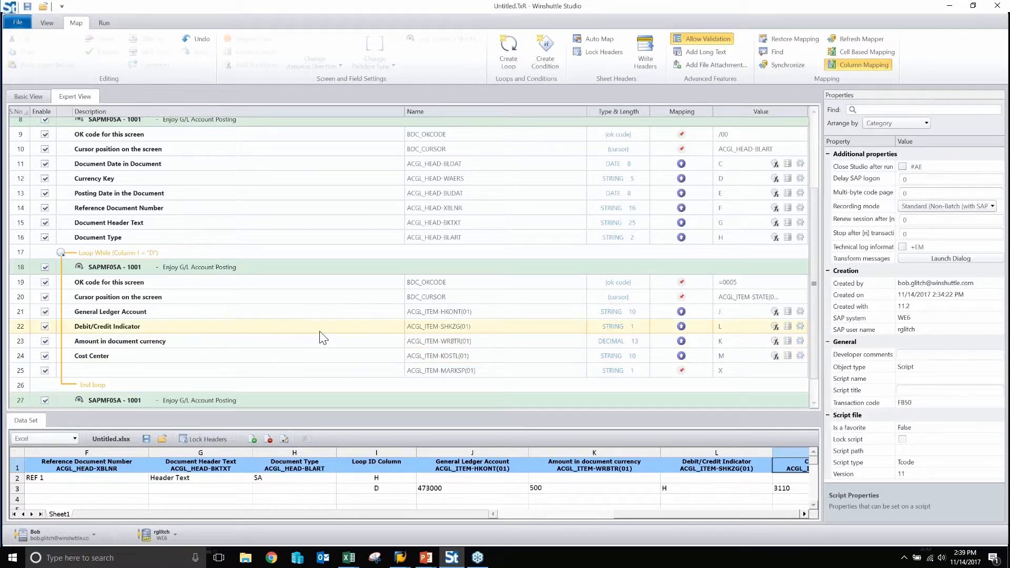
Change the OK code of the last Enjoy G/L Account Posting screen, after the loop, to =BU.
{"action": "scroll", "coordinate": [324, 338], "scroll_direction": "down", "scroll_amount": 1}
{"action": "left_click", "coordinate": [742, 387]}
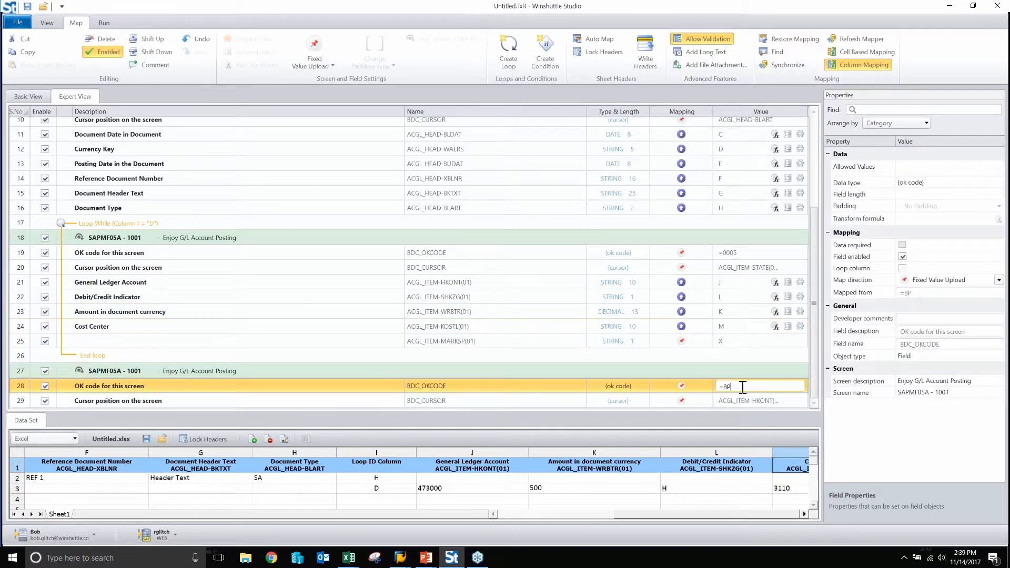
{"action": "key", "text": "BackSpace"}
{"action": "type", "text": "U"}
{"action": "scroll", "coordinate": [347, 320], "scroll_direction": "up", "scroll_amount": 3}
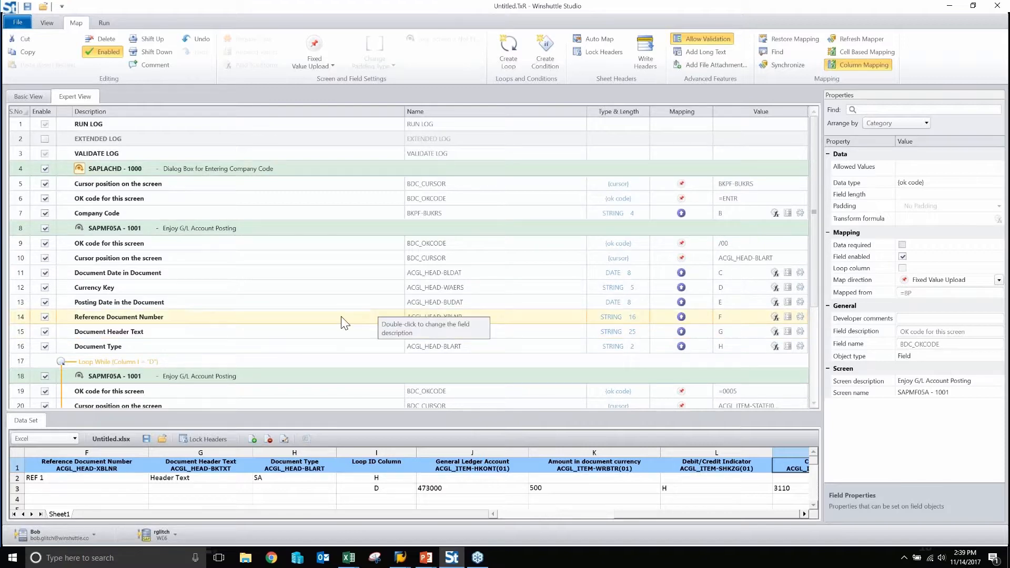
{"action": "scroll", "coordinate": [341, 317], "scroll_direction": "down", "scroll_amount": 2}
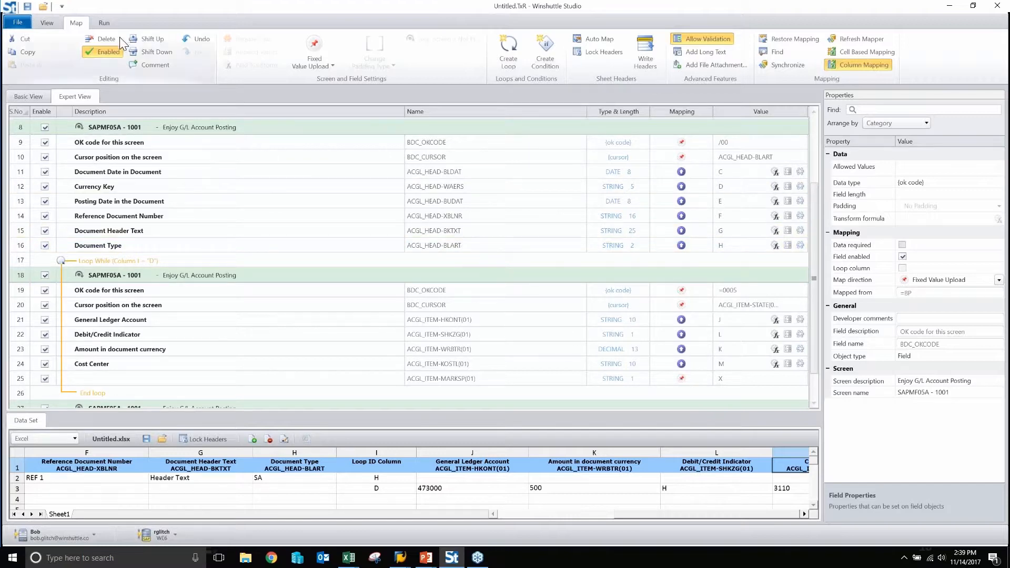
In the run data sheet, copy the row 3 line item from columns I to M into rows 4 to 6.
{"action": "left_click", "coordinate": [108, 23]}
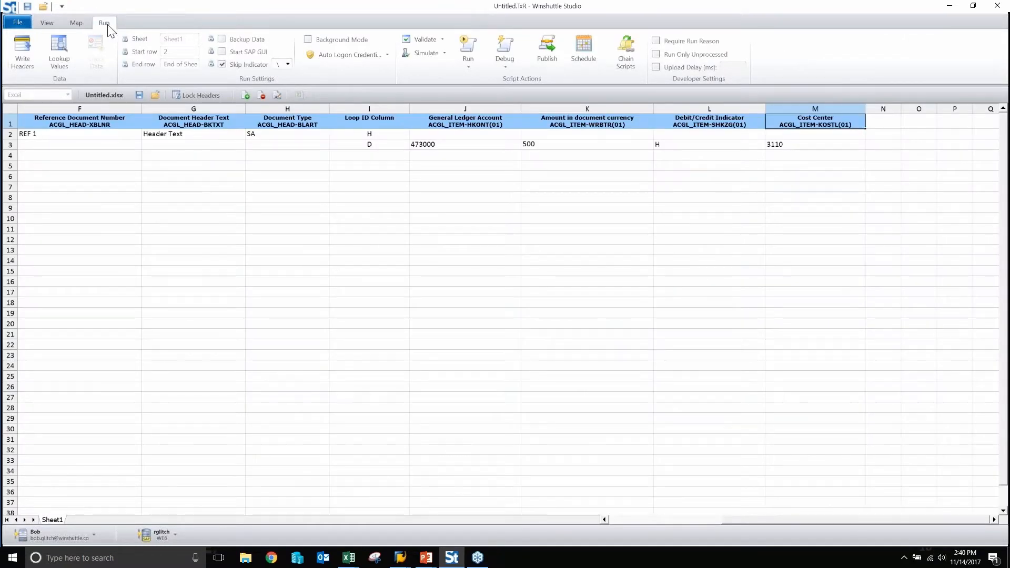
{"action": "left_click", "coordinate": [395, 145]}
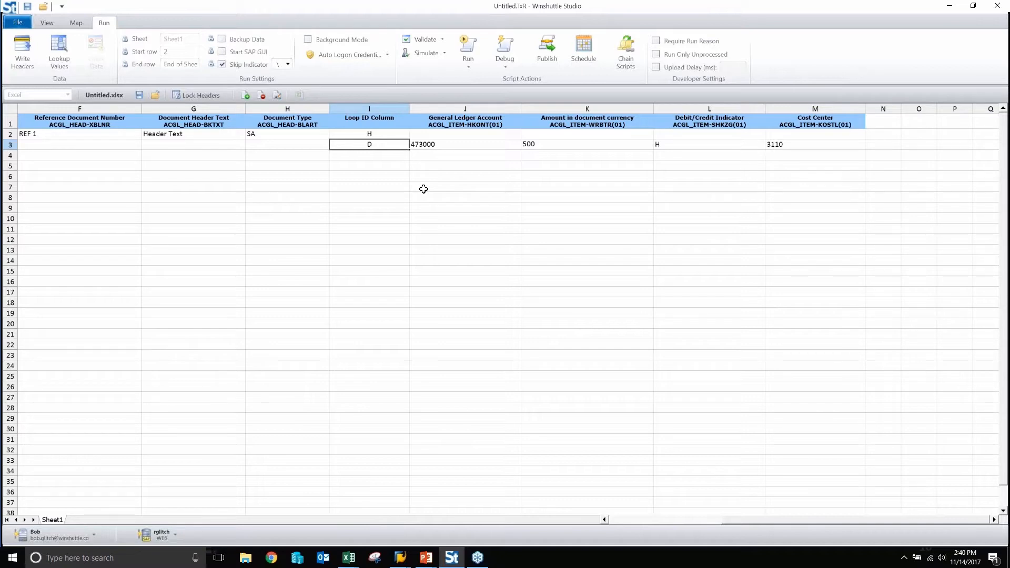
{"action": "key", "text": "ctrl+shift+Right"}
{"action": "key", "text": "Down"}
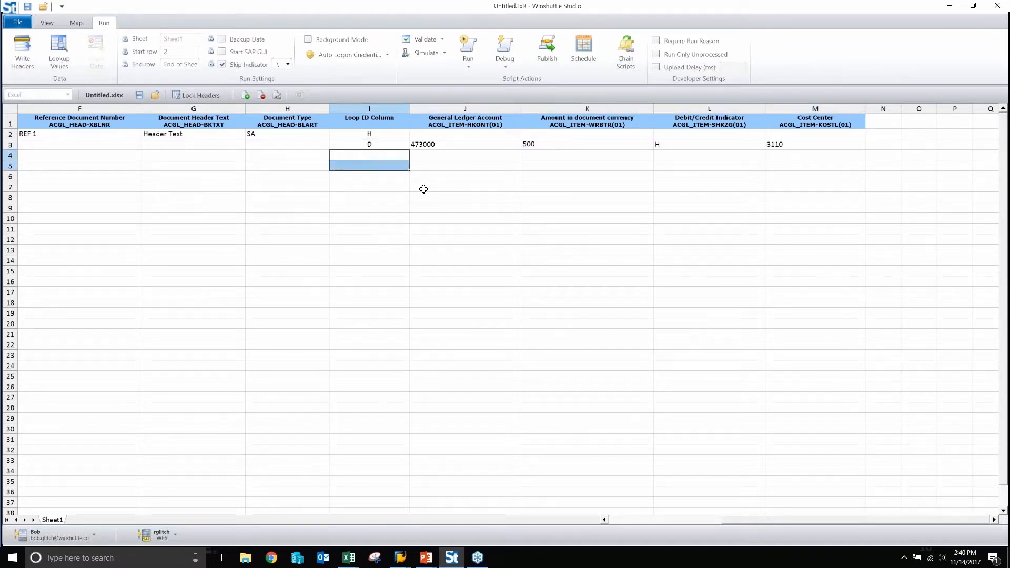
{"action": "key", "text": "shift+Down"}
{"action": "key", "text": "shift+Down"}
{"action": "type", "text": "D\t473000\t500\tH\t3110 D\t473000\t500\tH\t3110 D\t473000\t500\tH\t3110"}
Set the line item in row 6 to an amount of 1500 with debit/credit indicator S.
{"action": "key", "text": "Right"}
{"action": "key", "text": "Right"}
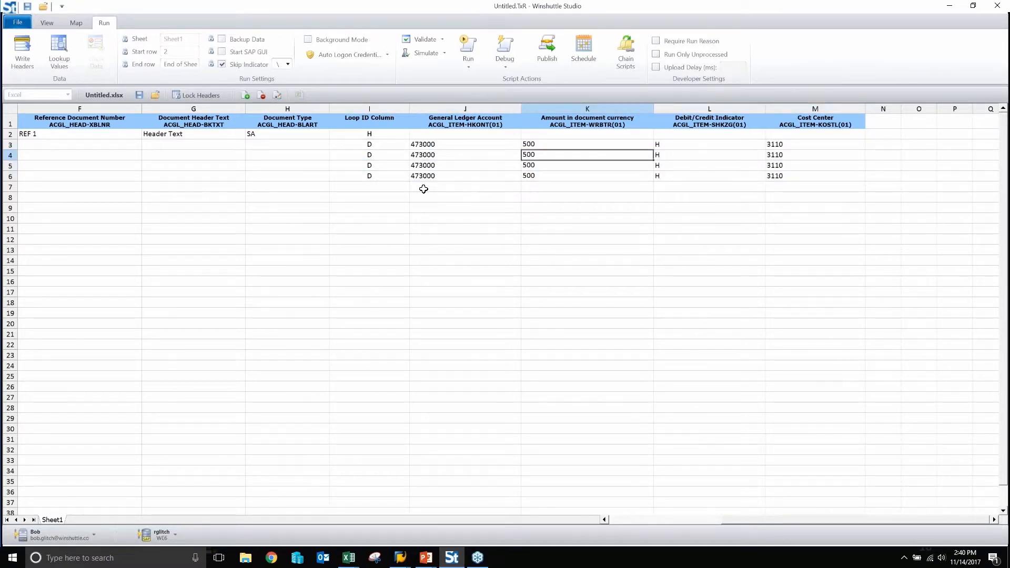
{"action": "key", "text": "Down"}
{"action": "key", "text": "Down"}
{"action": "type", "text": "1500"}
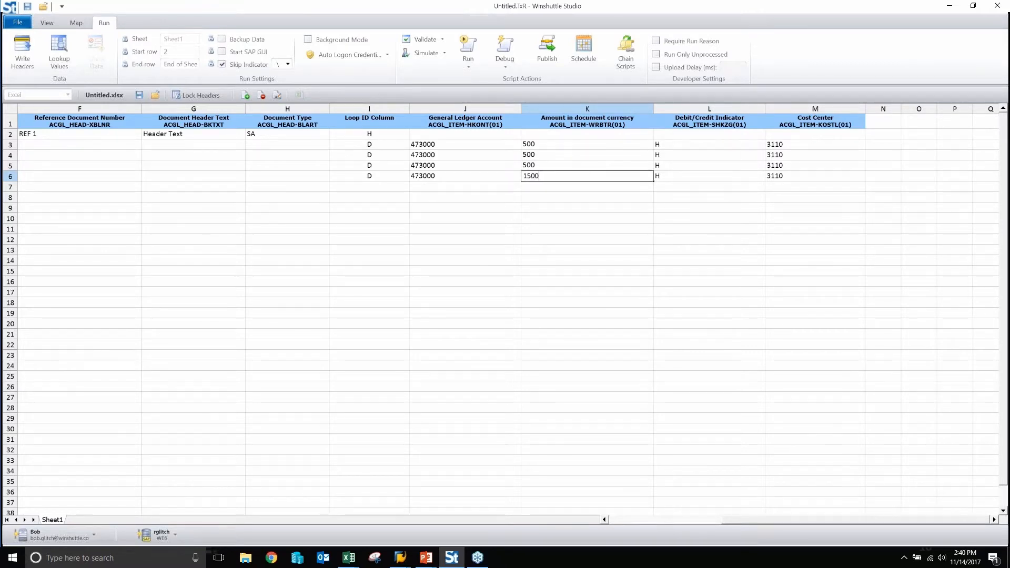
{"action": "key", "text": "Tab"}
{"action": "type", "text": "S"}
Review the header and line item data across the sheet from Company Code to Cost Center.
{"action": "key", "text": "Left"}
{"action": "key", "text": "Left"}
{"action": "key", "text": "Left"}
{"action": "key", "text": "Left"}
{"action": "key", "text": "Left"}
{"action": "key", "text": "Left"}
{"action": "key", "text": "Left"}
{"action": "key", "text": "Left"}
{"action": "key", "text": "Left"}
{"action": "key", "text": "Left"}
{"action": "key", "text": "Left"}
{"action": "key", "text": "Right"}
{"action": "key", "text": "Right"}
{"action": "key", "text": "Right"}
{"action": "key", "text": "Right"}
{"action": "key", "text": "Right"}
{"action": "key", "text": "Right"}
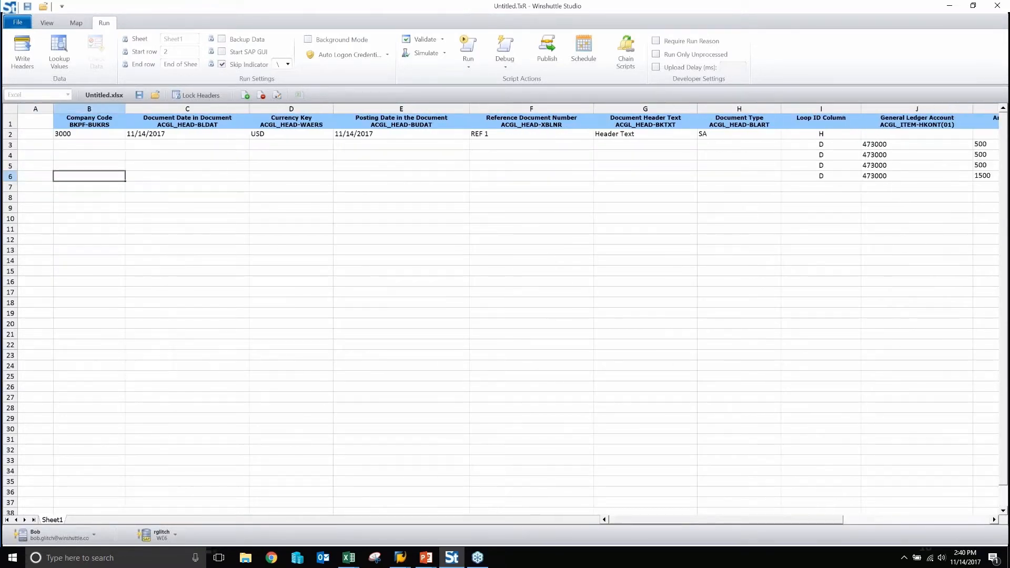
{"action": "key", "text": "Right"}
{"action": "key", "text": "Right"}
{"action": "key", "text": "Right"}
{"action": "key", "text": "Right"}
{"action": "key", "text": "Right"}
{"action": "key", "text": "Right"}
{"action": "key", "text": "Right"}
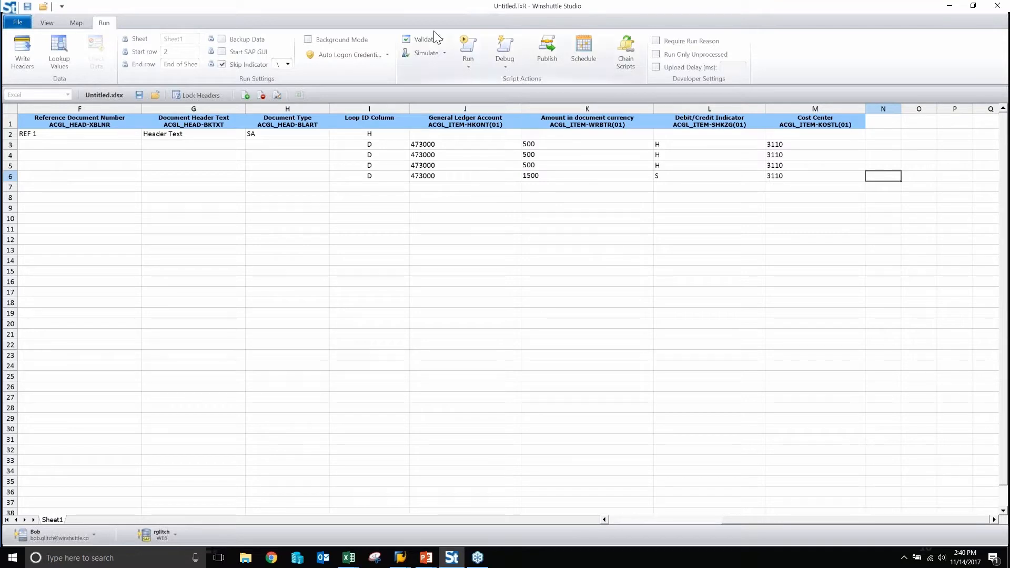
Map the Validate Log to Excel column O and the Run Log to column Q, and return to the run data sheet.
{"action": "left_click", "coordinate": [76, 22]}
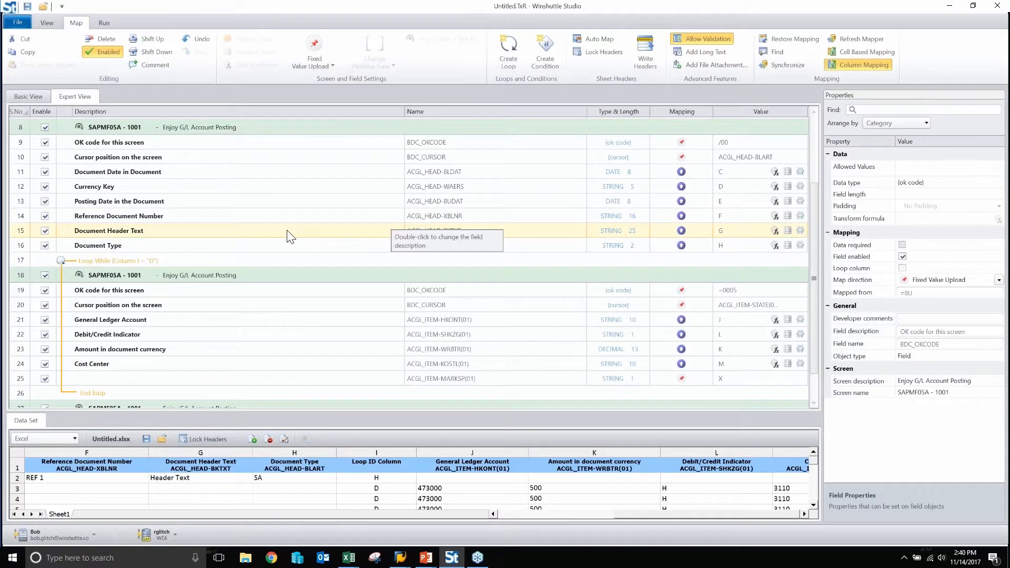
{"action": "scroll", "coordinate": [288, 236], "scroll_direction": "up", "scroll_amount": 3}
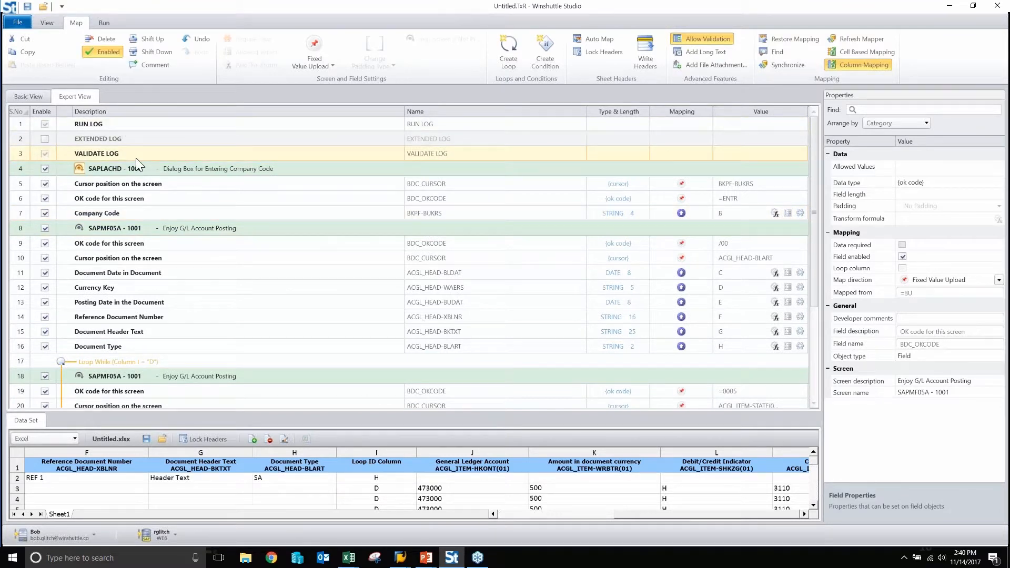
{"action": "left_click", "coordinate": [803, 514]}
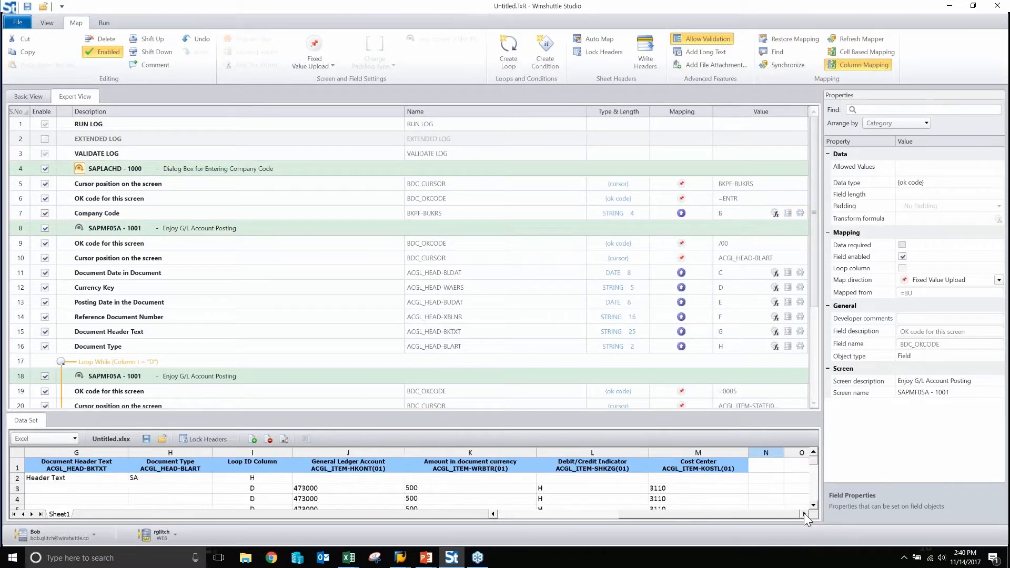
{"action": "left_click", "coordinate": [803, 513]}
{"action": "left_click", "coordinate": [803, 513]}
{"action": "left_click", "coordinate": [803, 513]}
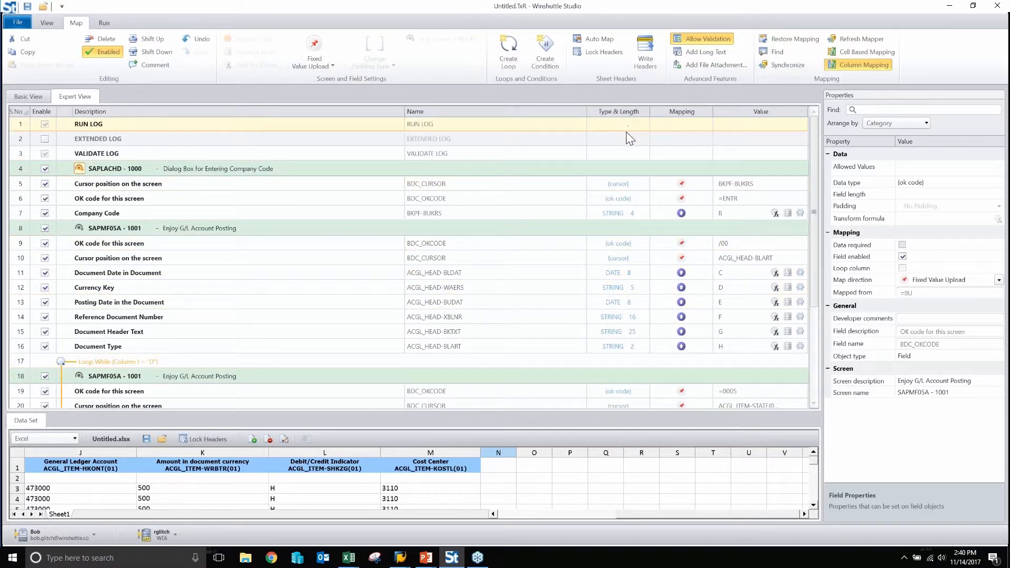
{"action": "left_click_drag", "start_coordinate": [621, 153], "coordinate": [579, 491]}
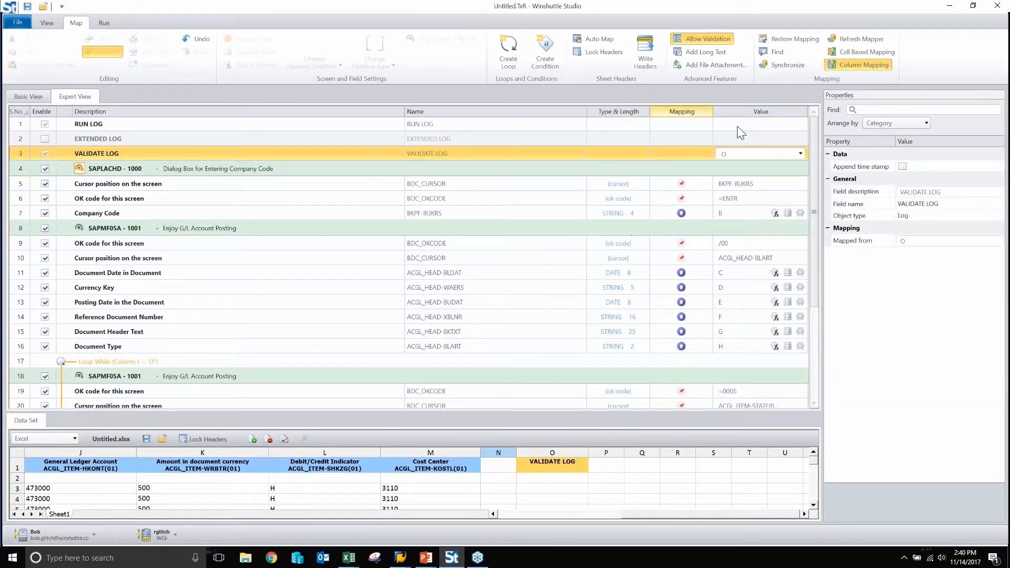
{"action": "left_click_drag", "start_coordinate": [733, 125], "coordinate": [636, 464]}
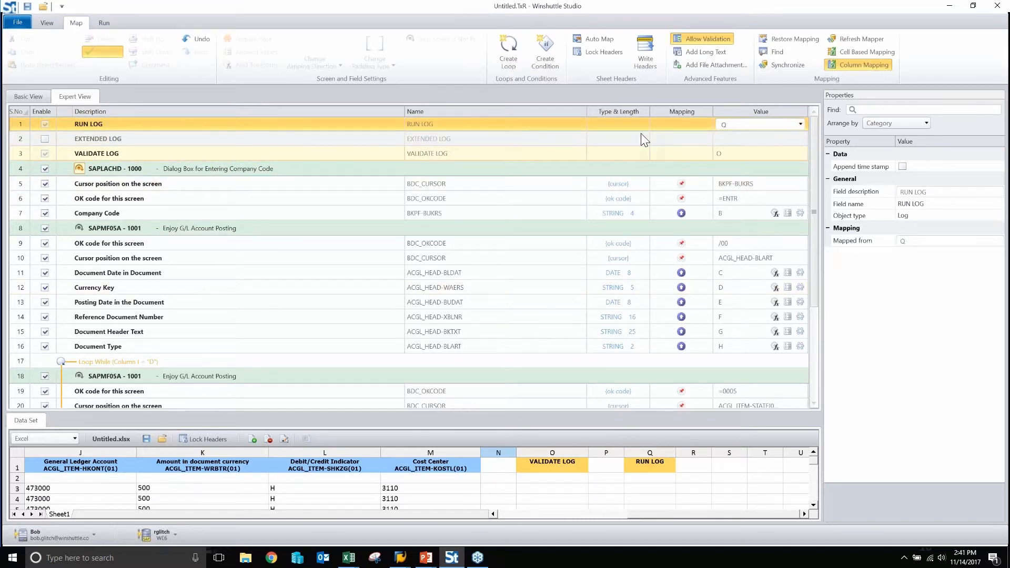
{"action": "left_click", "coordinate": [104, 23]}
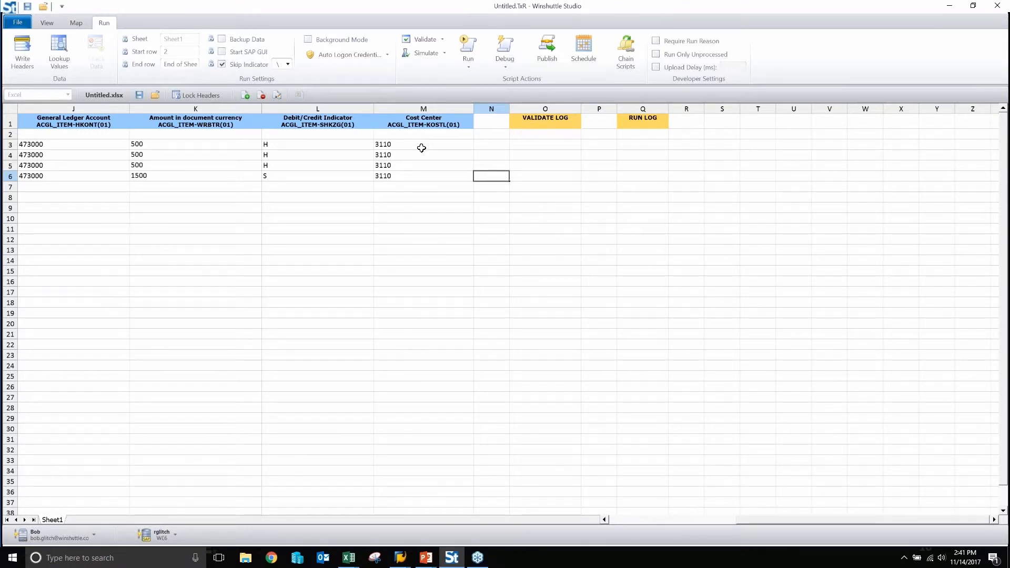
Validate the journal entry data, saving both the script and data files, and run the script to post the document to SAP.
{"action": "left_click", "coordinate": [421, 40]}
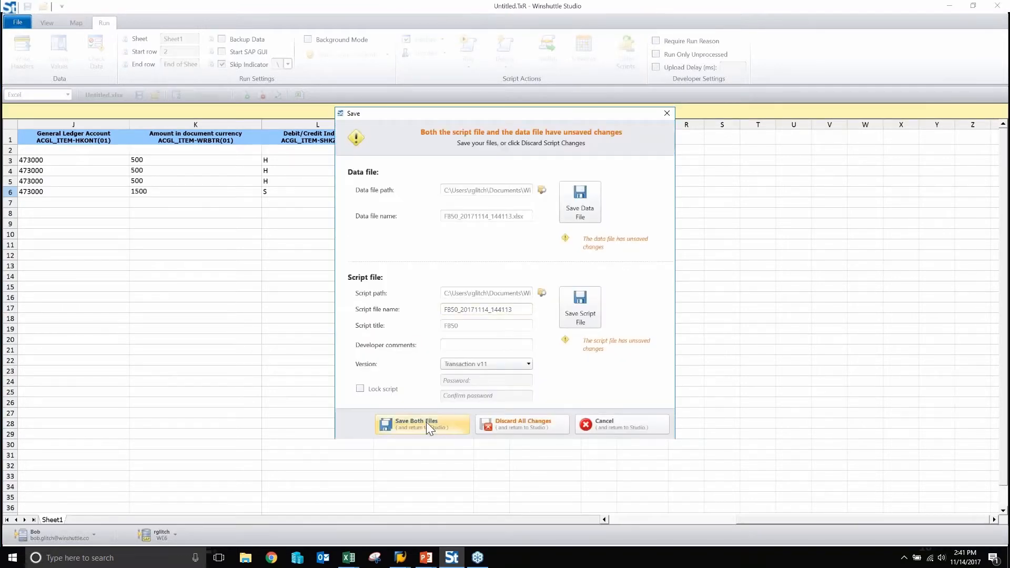
{"action": "left_click", "coordinate": [420, 424]}
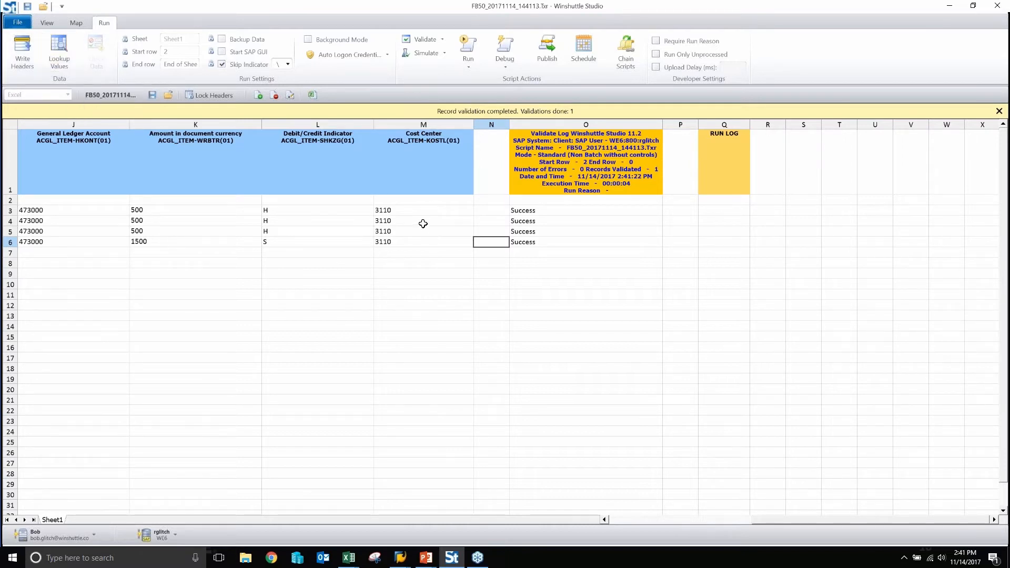
{"action": "left_click", "coordinate": [473, 43]}
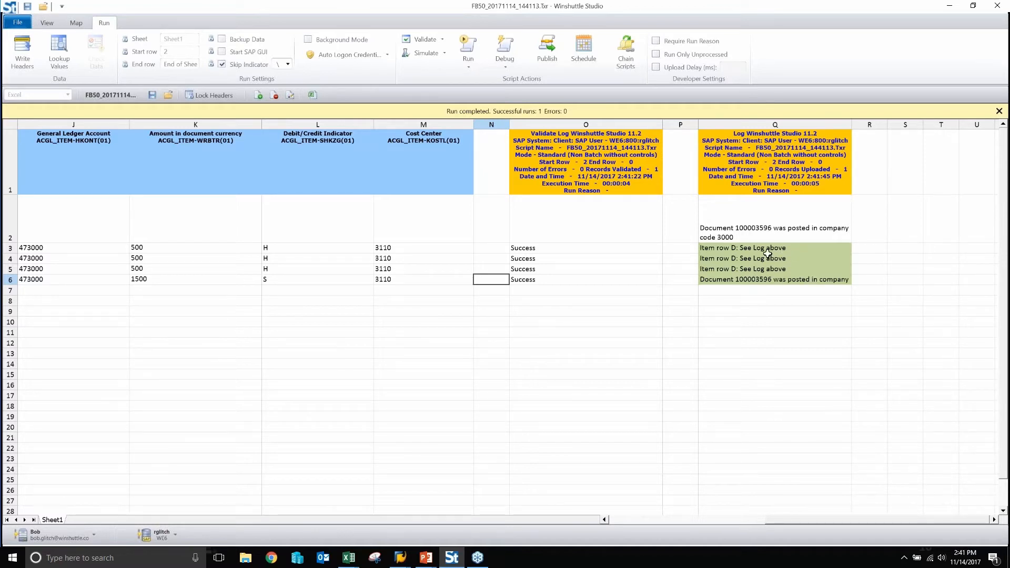
{"action": "left_click", "coordinate": [773, 231]}
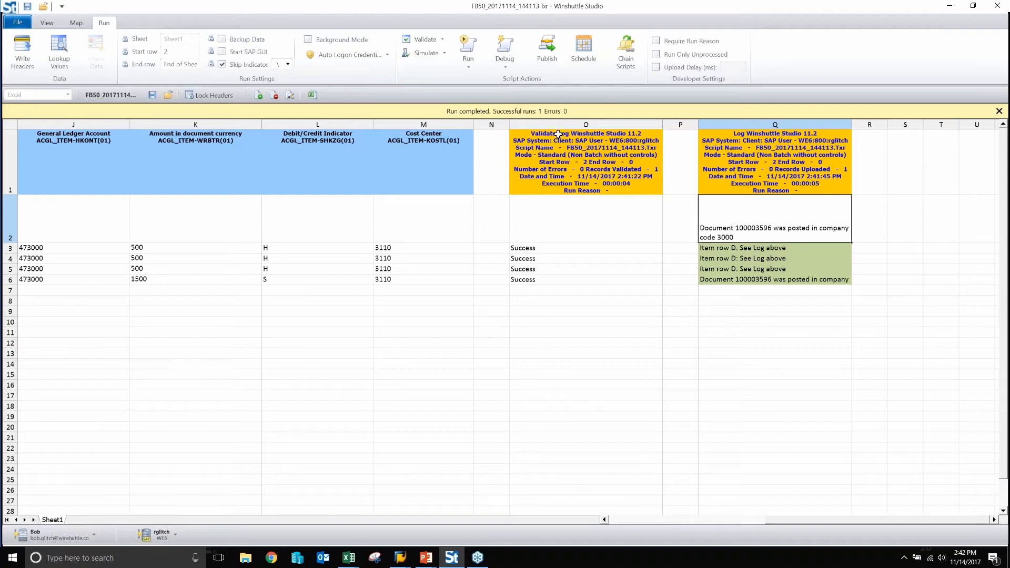
View the options for publishing the script in an Excel file and close them without publishing.
{"action": "left_click", "coordinate": [551, 47]}
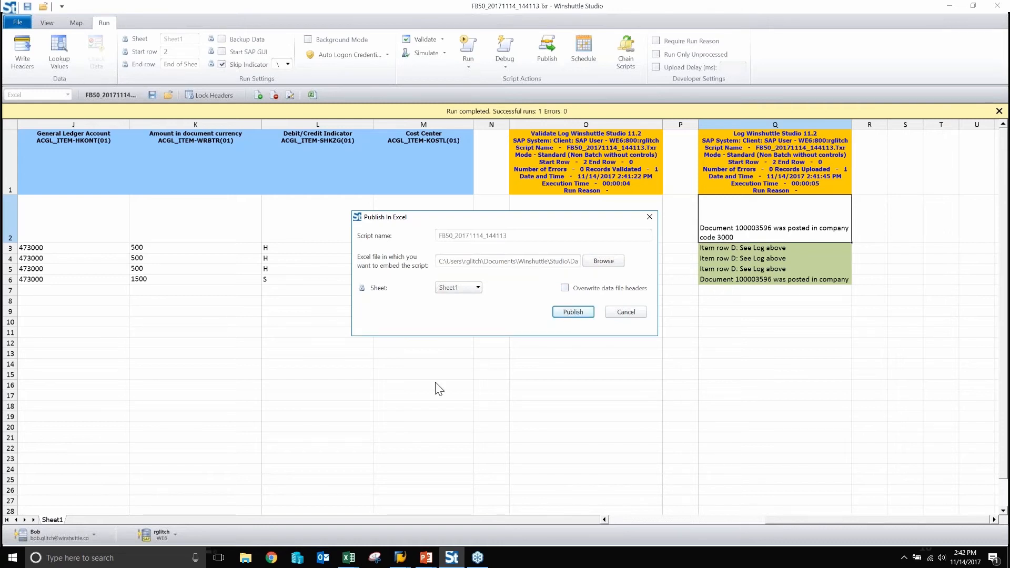
{"action": "left_click", "coordinate": [625, 312]}
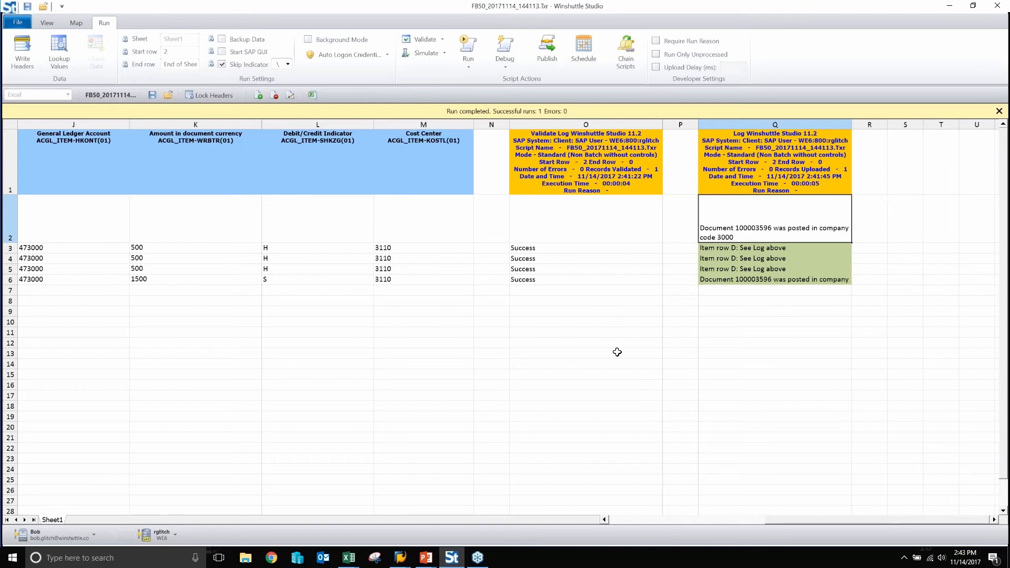
Examine how the Loop ID Column groups header row 2 with its line items in rows 3 to 6, ending at the blank row 7.
{"action": "left_click", "coordinate": [724, 519]}
{"action": "left_click", "coordinate": [723, 519]}
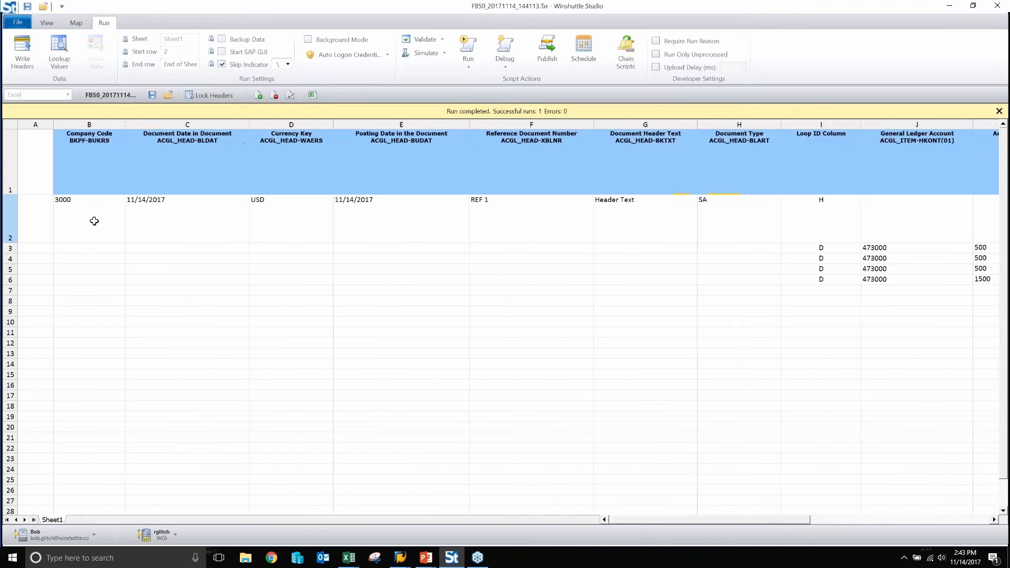
{"action": "left_click_drag", "start_coordinate": [94, 219], "coordinate": [827, 370]}
{"action": "left_click", "coordinate": [829, 291]}
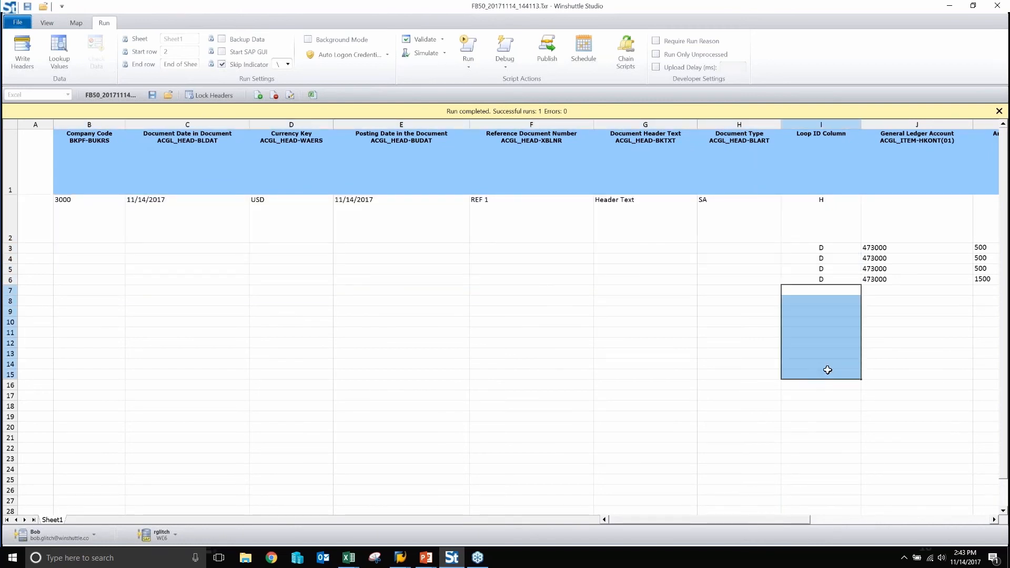
{"action": "left_click", "coordinate": [828, 291]}
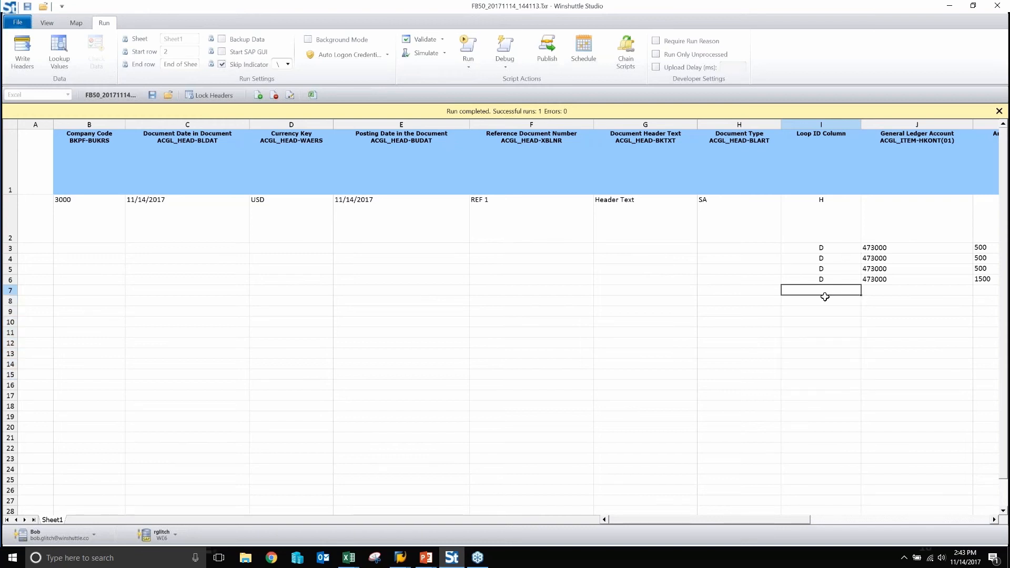
{"action": "left_click_drag", "start_coordinate": [789, 291], "coordinate": [110, 280]}
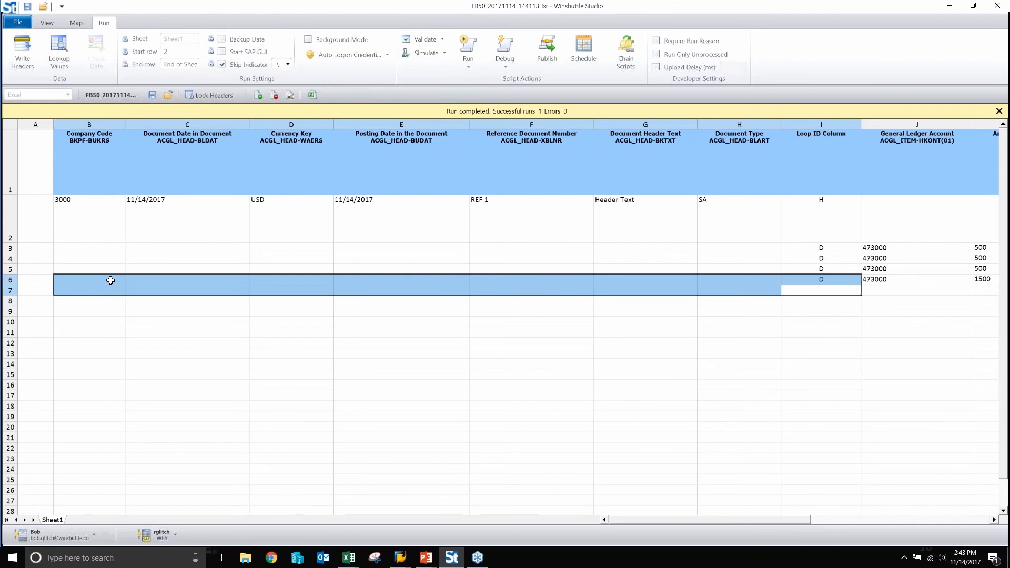
{"action": "left_click_drag", "start_coordinate": [838, 218], "coordinate": [820, 290]}
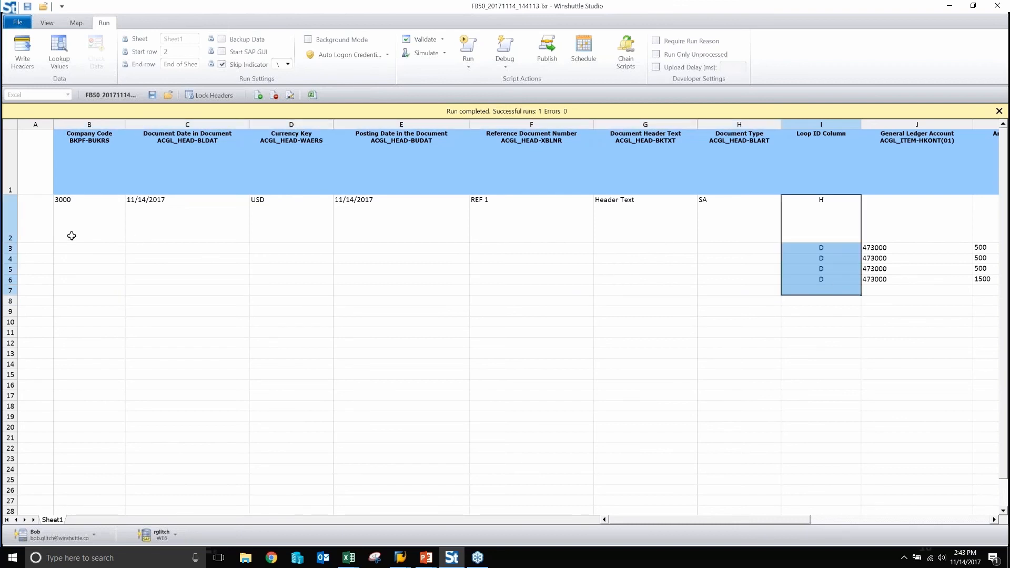
{"action": "left_click_drag", "start_coordinate": [50, 229], "coordinate": [32, 290]}
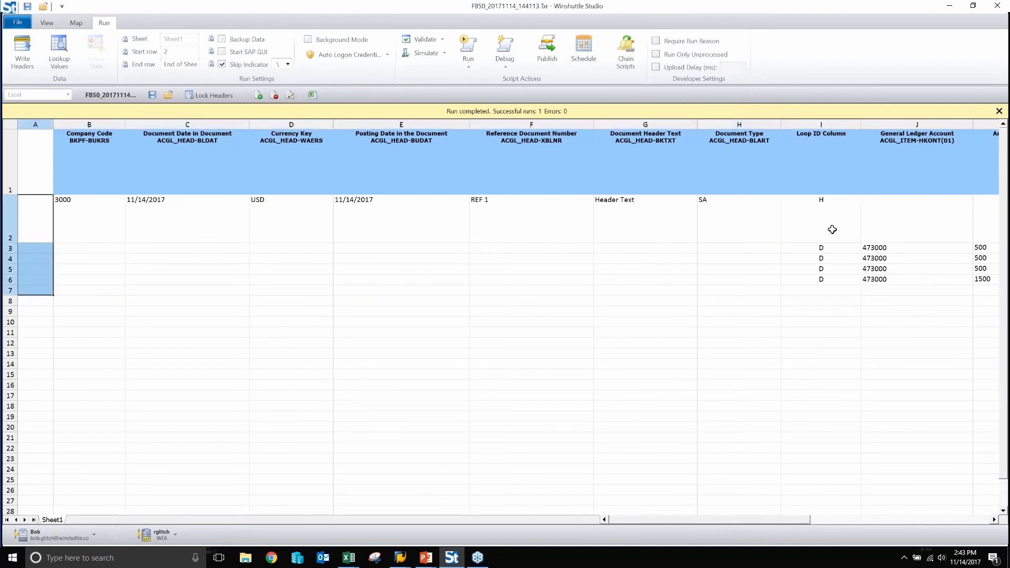
{"action": "left_click_drag", "start_coordinate": [832, 230], "coordinate": [829, 284]}
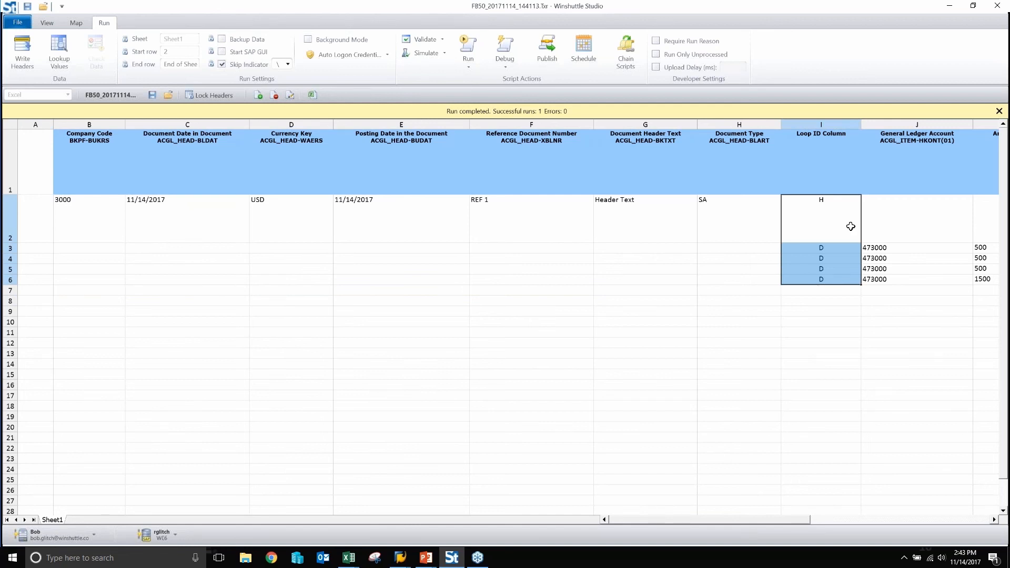
{"action": "left_click_drag", "start_coordinate": [849, 225], "coordinate": [847, 294]}
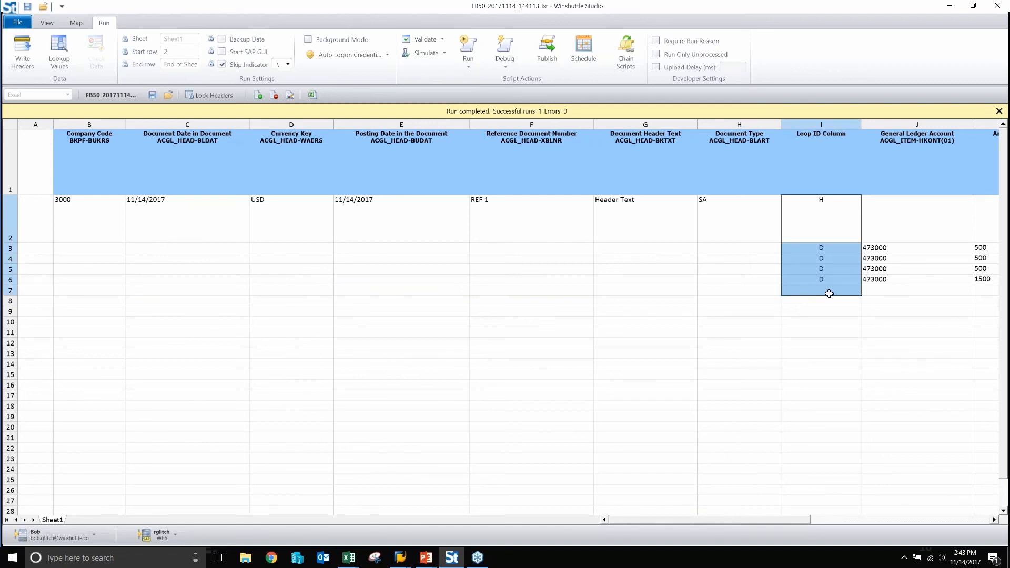
{"action": "left_click_drag", "start_coordinate": [821, 227], "coordinate": [824, 277]}
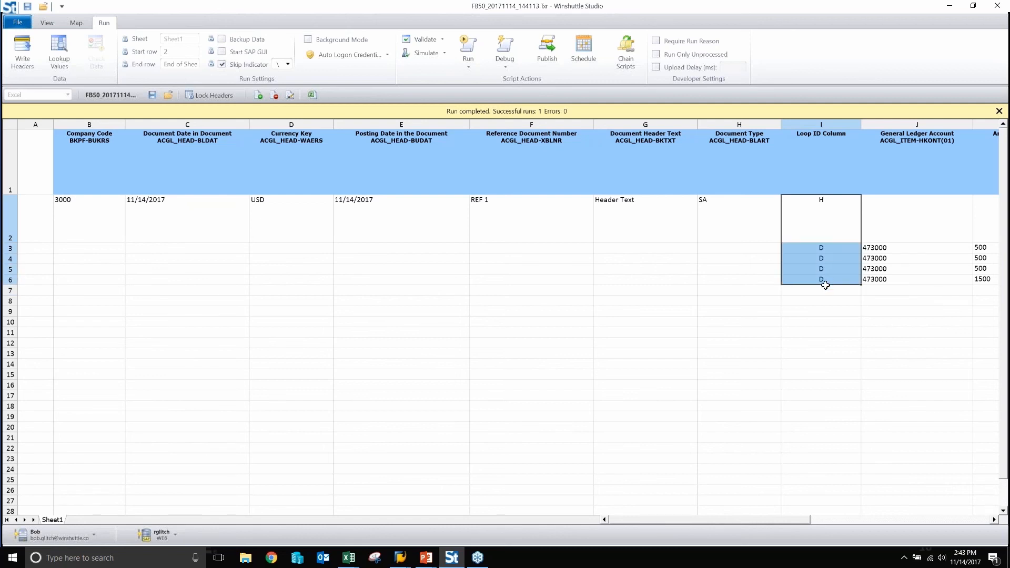
{"action": "left_click", "coordinate": [829, 291]}
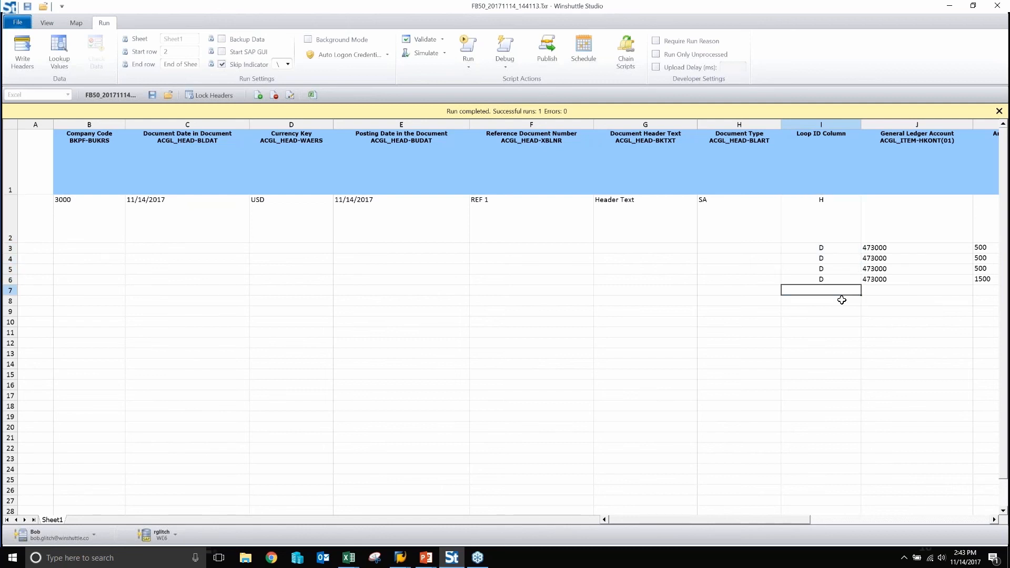